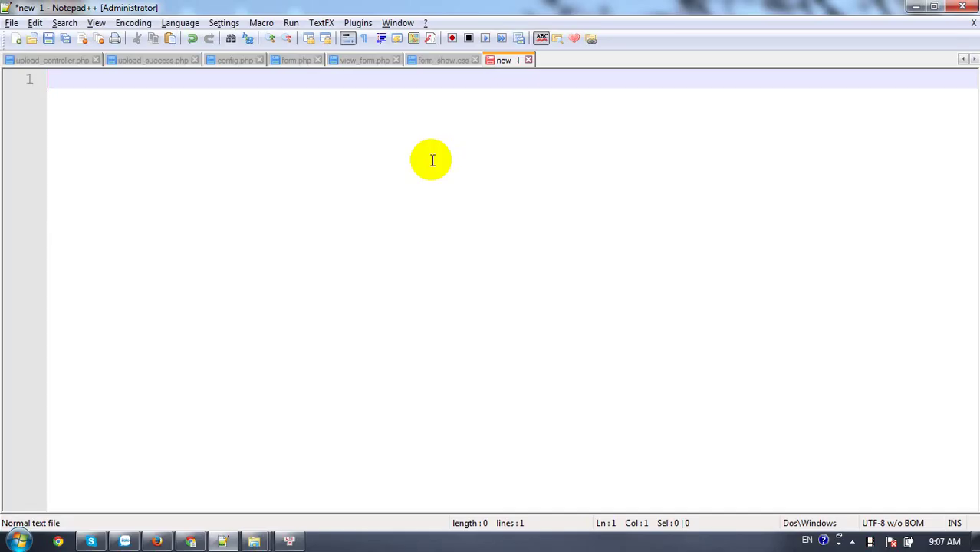
Type the Notepad++ heading about colour actions in Photoshop CS6.
type("HƯƠNG ")
type("DÂN ")
type("AC")
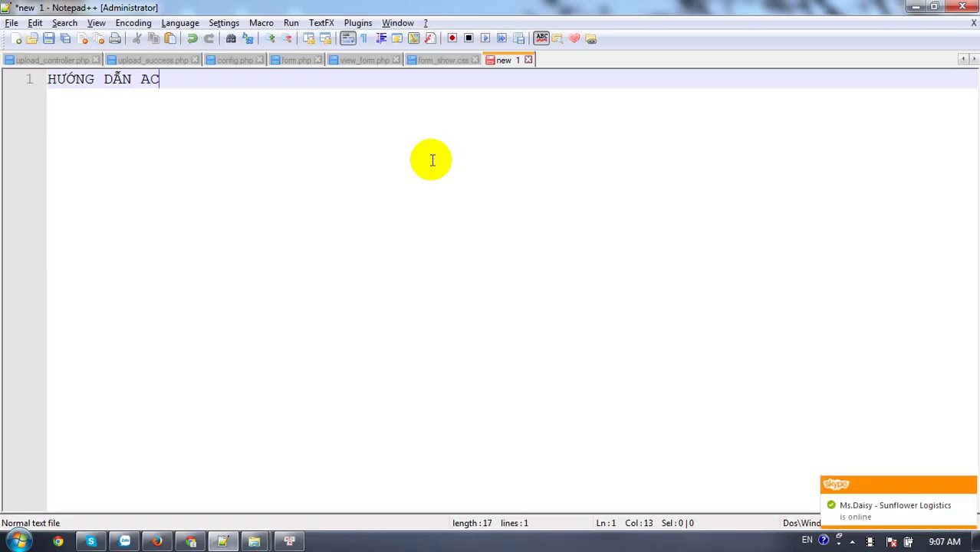
type("TIONCO")
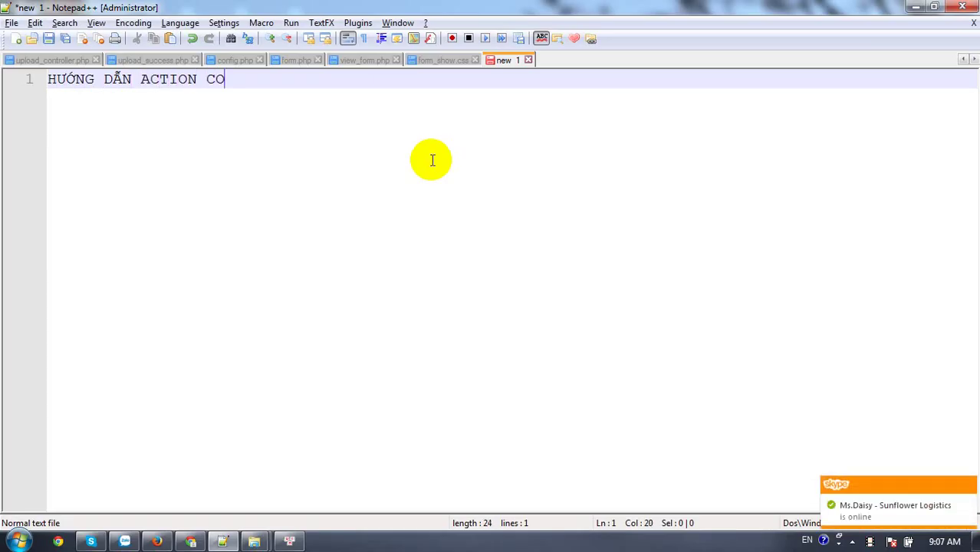
type("LOR(")
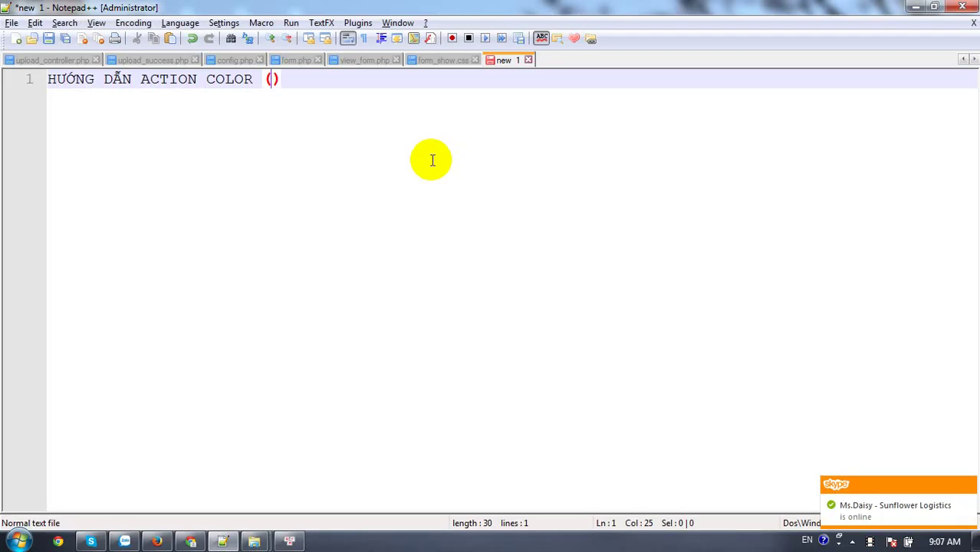
type("MAU")
type(") ")
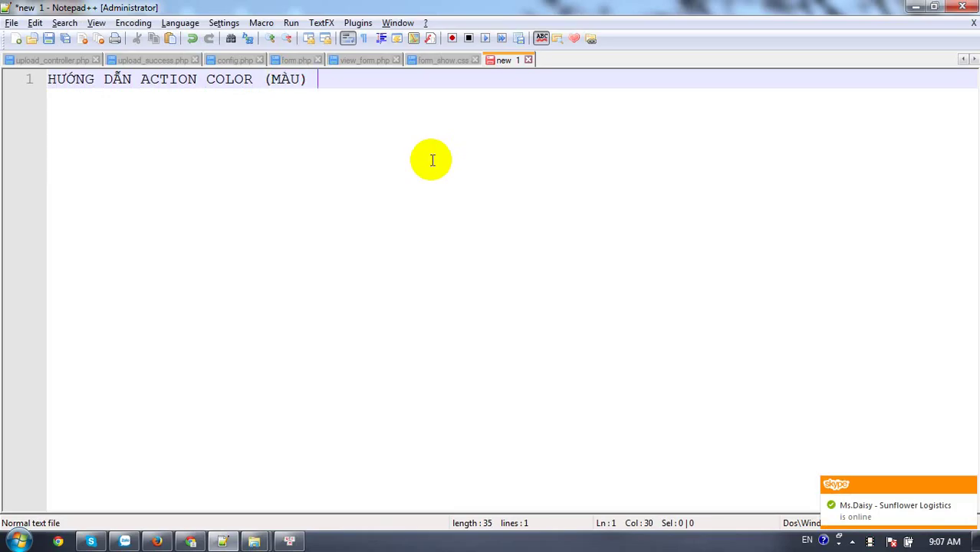
type("TRÊN H")
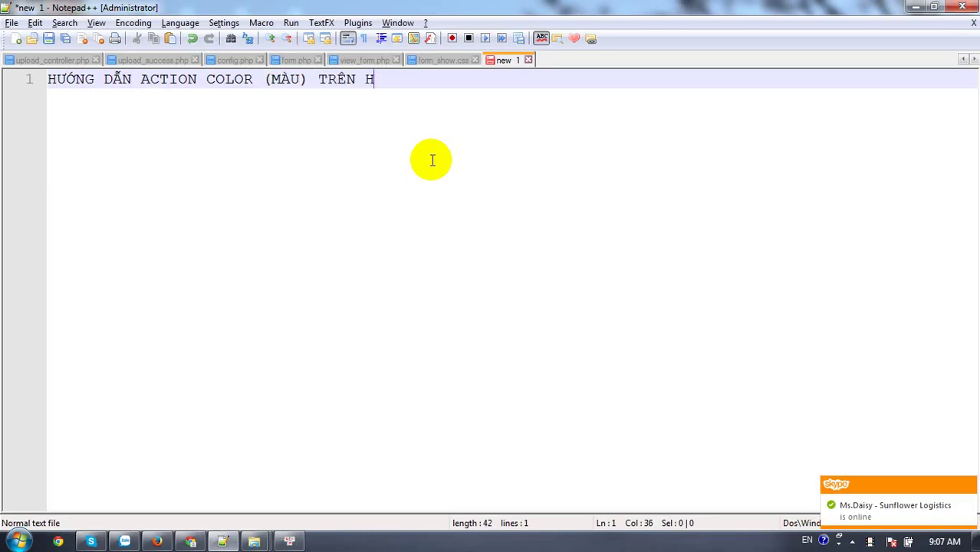
type("IINBA")
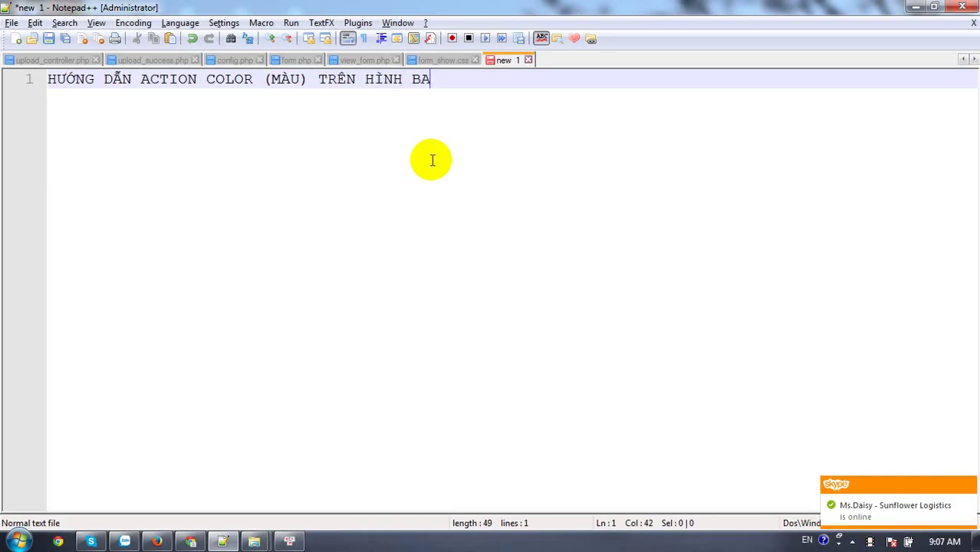
type("ENG")
key("BackSpace")
key("BackSpace")
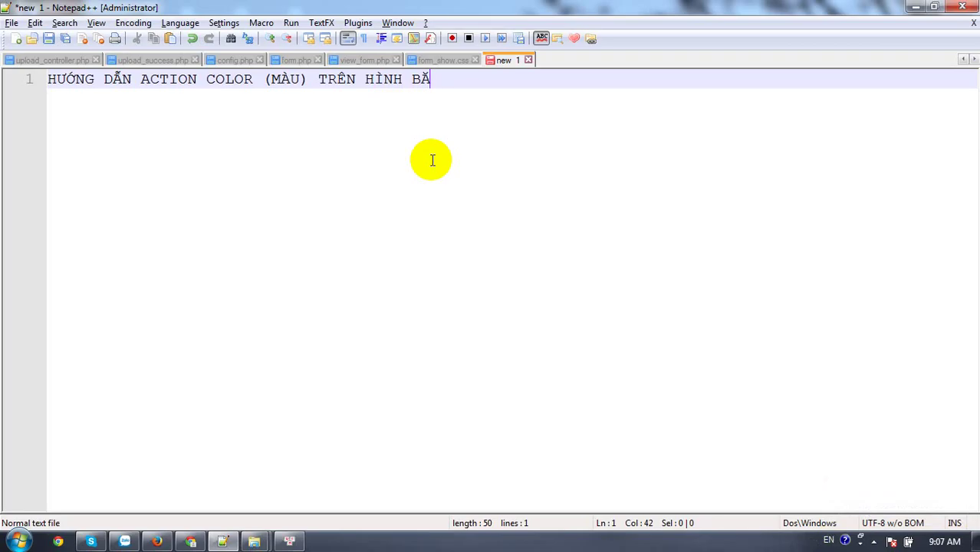
type("VO")
type("PHGA")
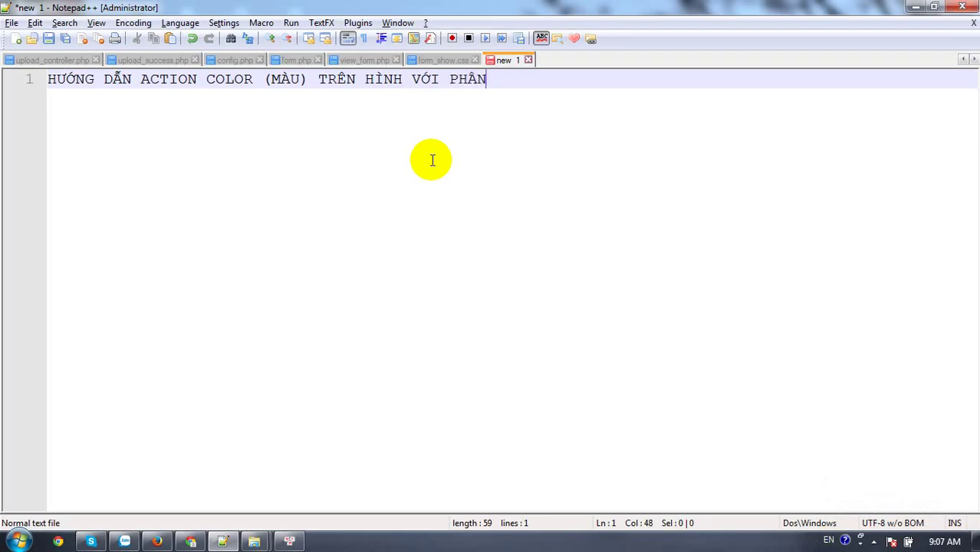
type(" MEM PHOT")
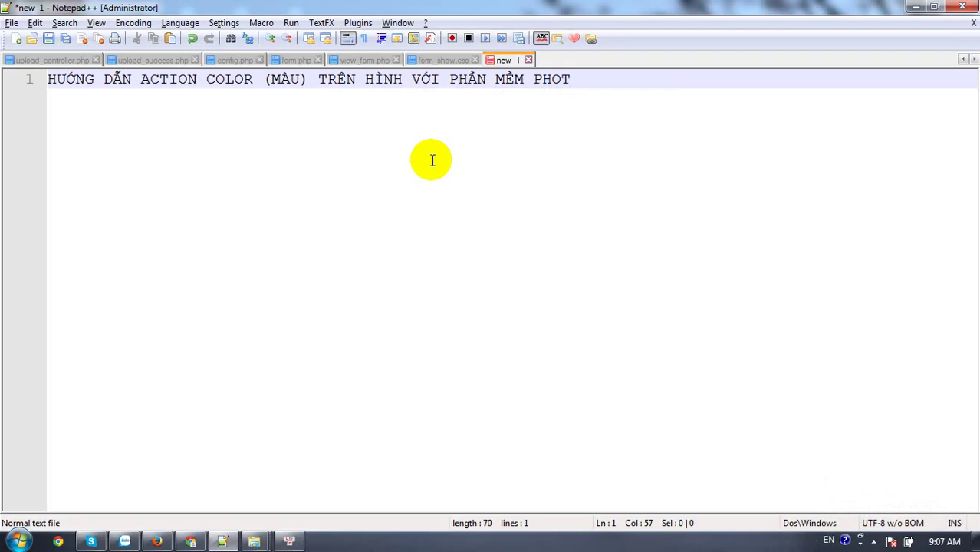
type("OP CS6")
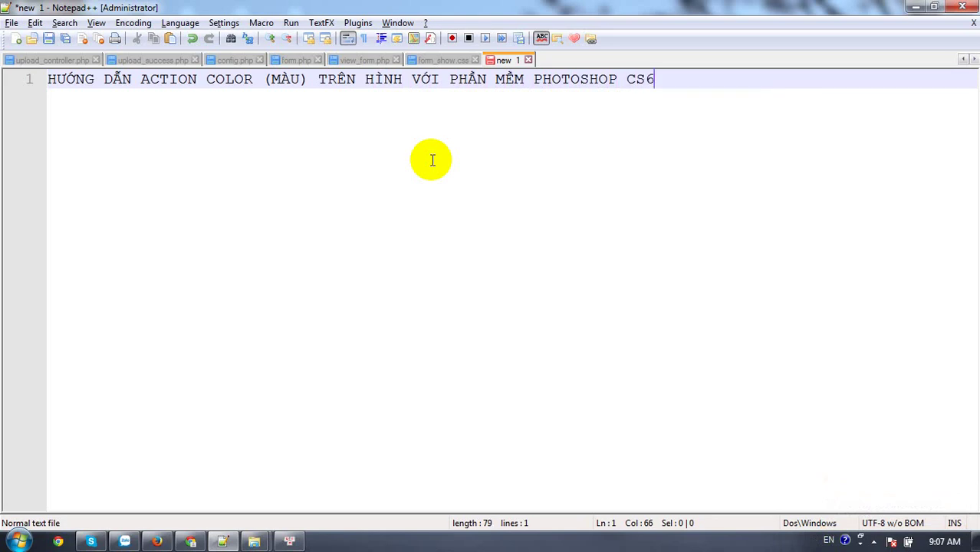
Add the line '1. Khởi động photoshop cs6' below the heading.
key("Return")
type("1.")
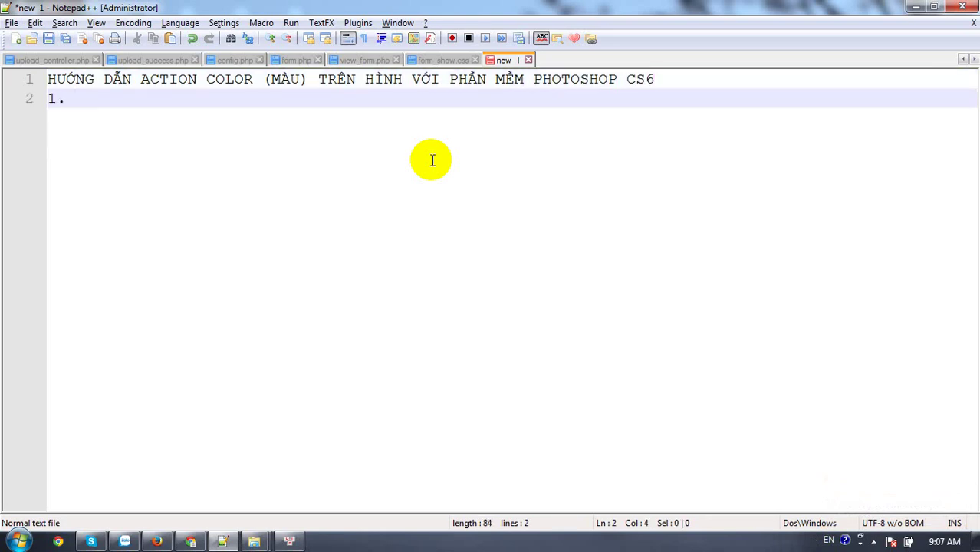
type("khô")
key("BackSpace")
key("BackSpace")
key("BackSpace")
type("KHơi")
key("BackSpace")
key("BackSpace")
type("hơi độn")
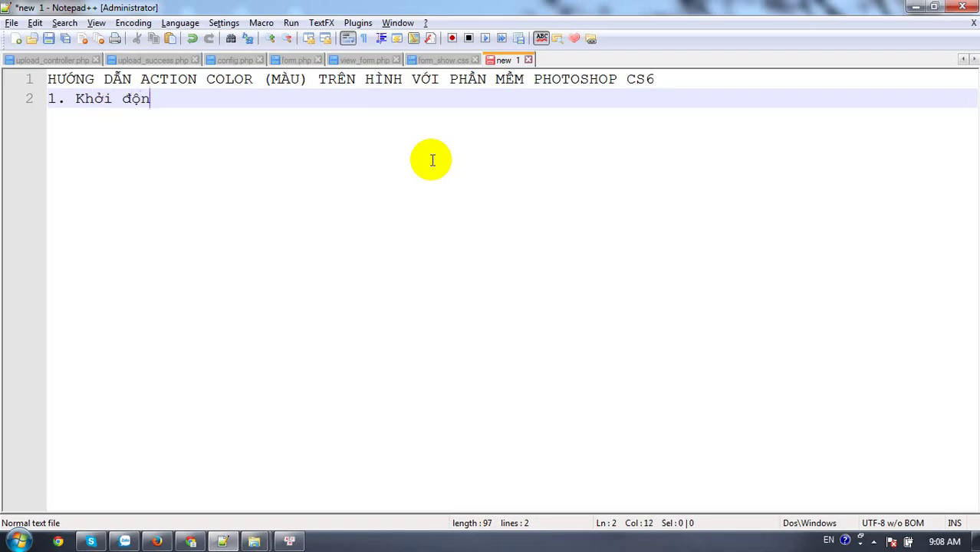
type("g pho")
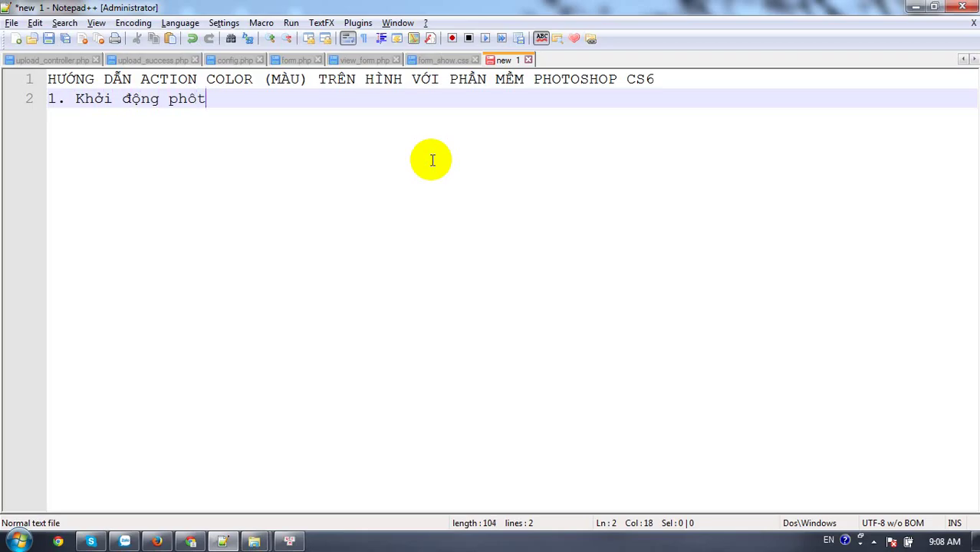
type("shop")
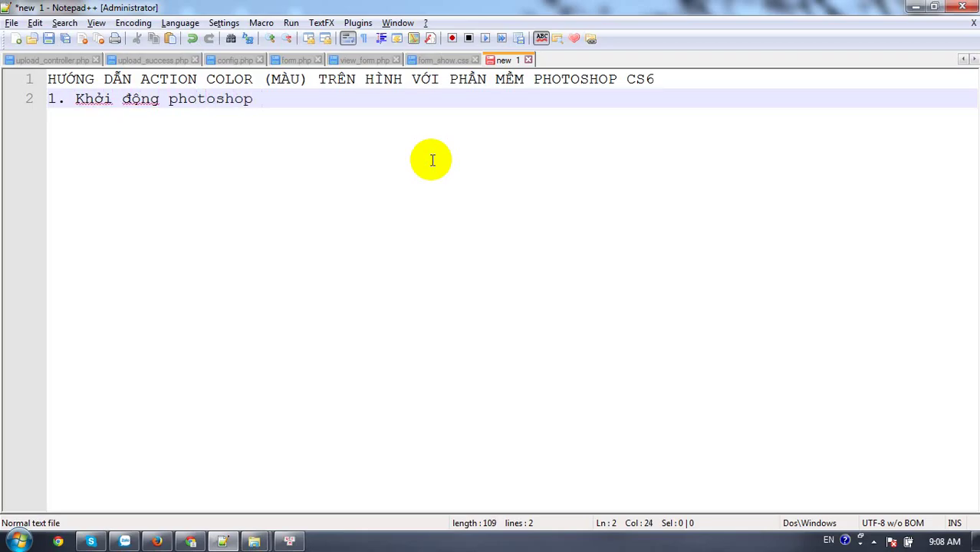
type("cs6")
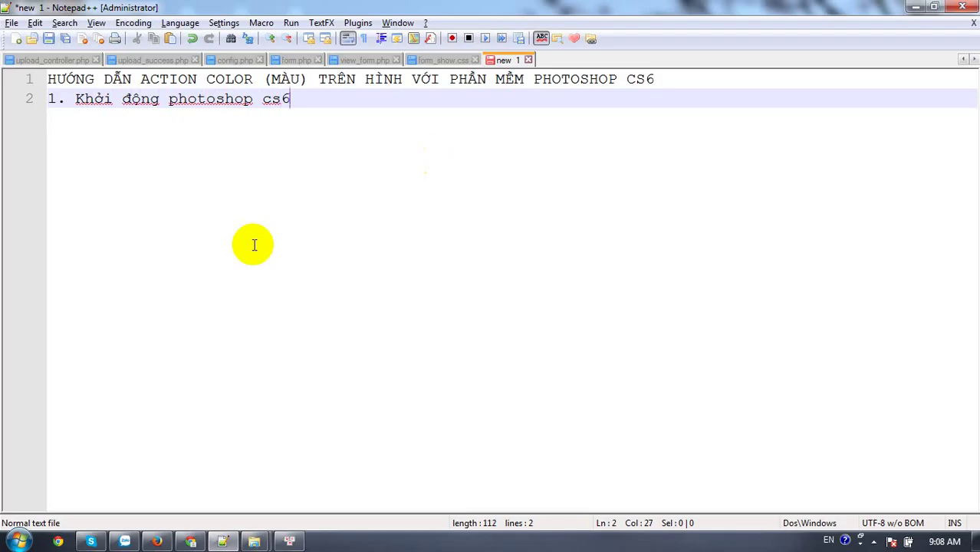
Launch Adobe Photoshop CS6 (64 Bit) from the Start menu's All Programs list.
left_click(18, 540)
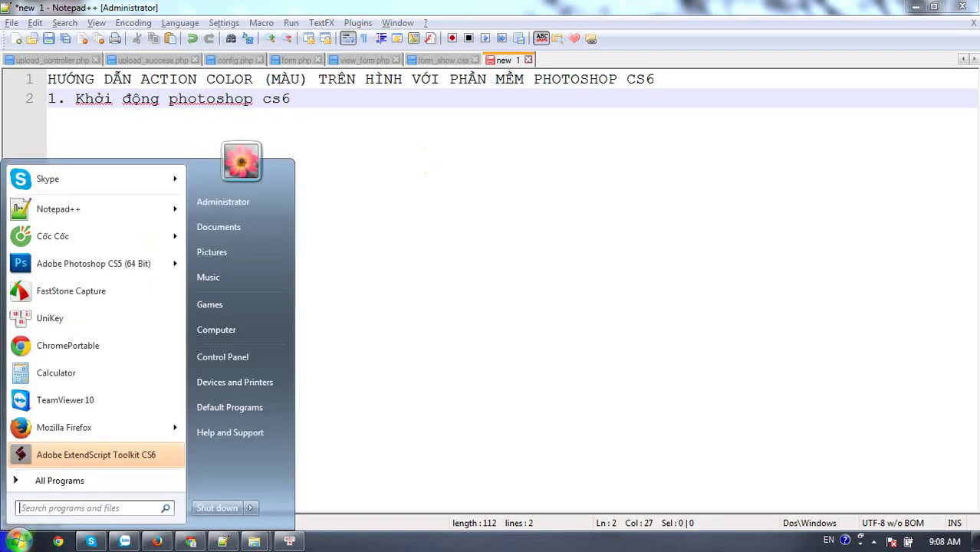
left_click(44, 480)
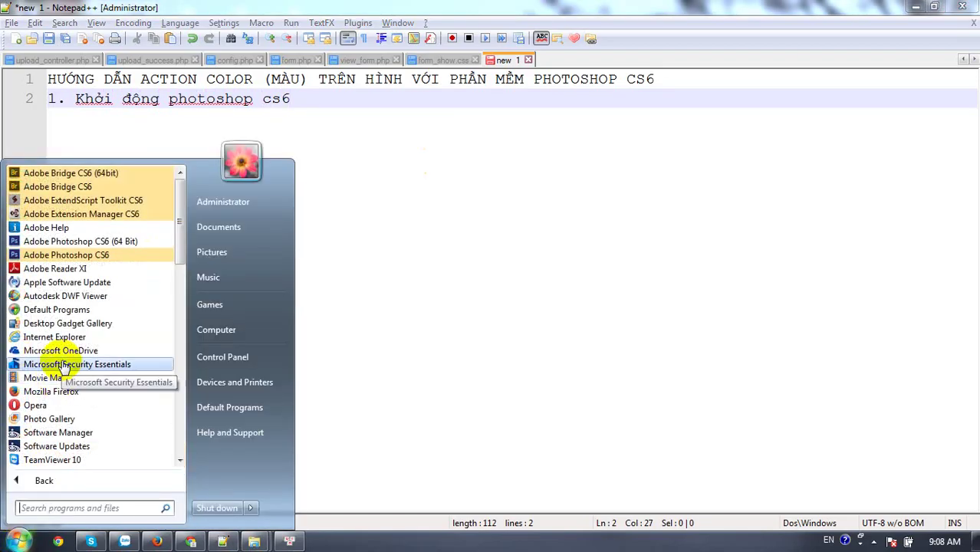
left_click(79, 241)
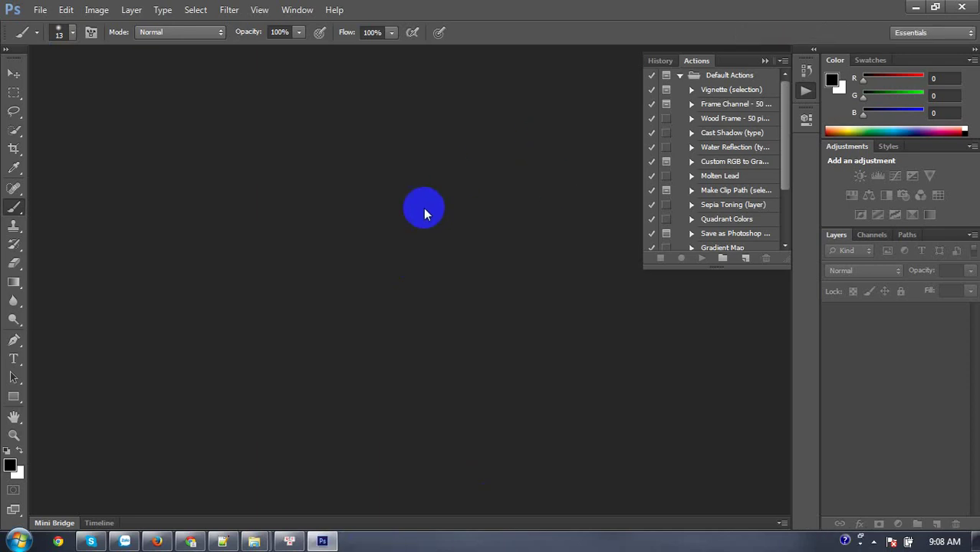
Bring Notepad++ back as a restored, smaller window moved down and right.
left_click(222, 541)
left_click(934, 7)
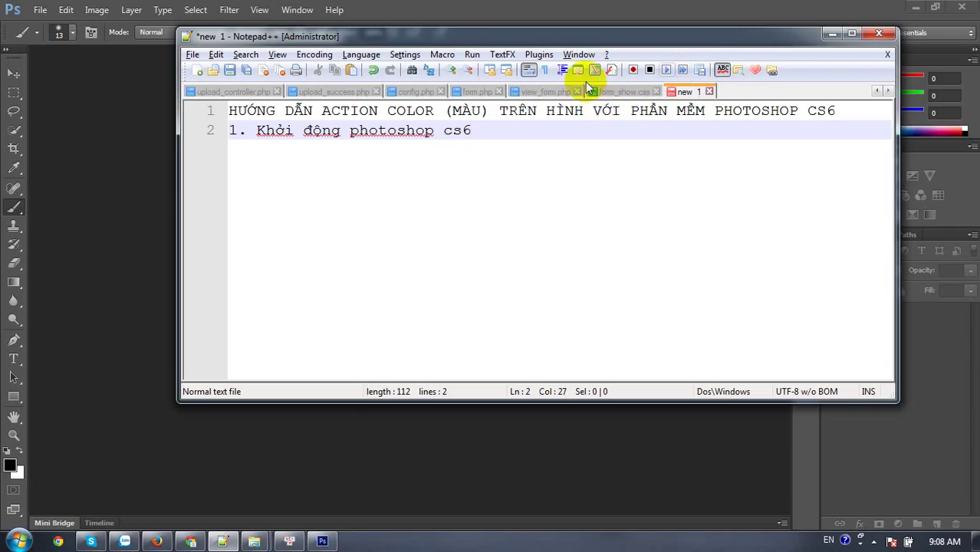
left_click_drag(584, 31, 615, 212)
Add step '2. Chọn hình ảnh cần blend màu cho ảnh.' to the notes.
key("Return")
type("2.")
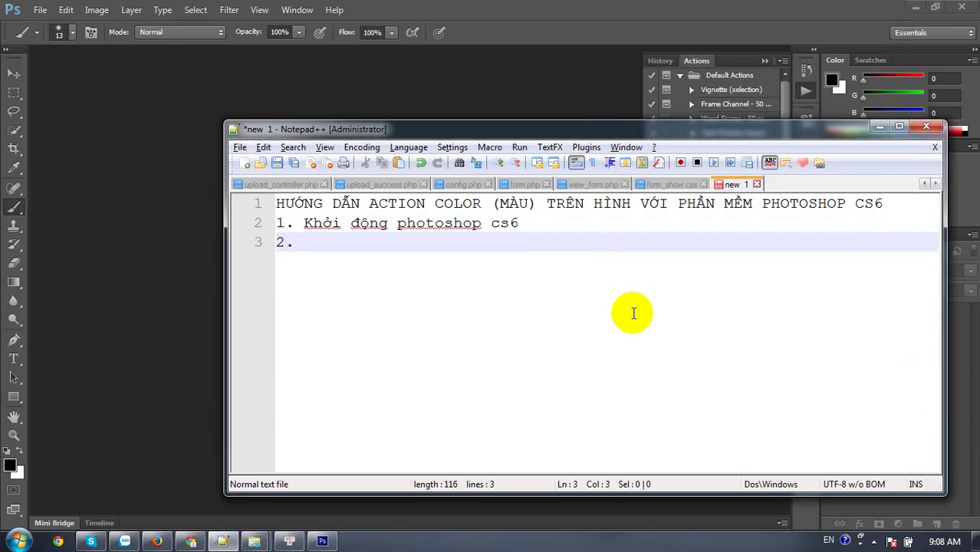
type("Cho")
type("n hin")
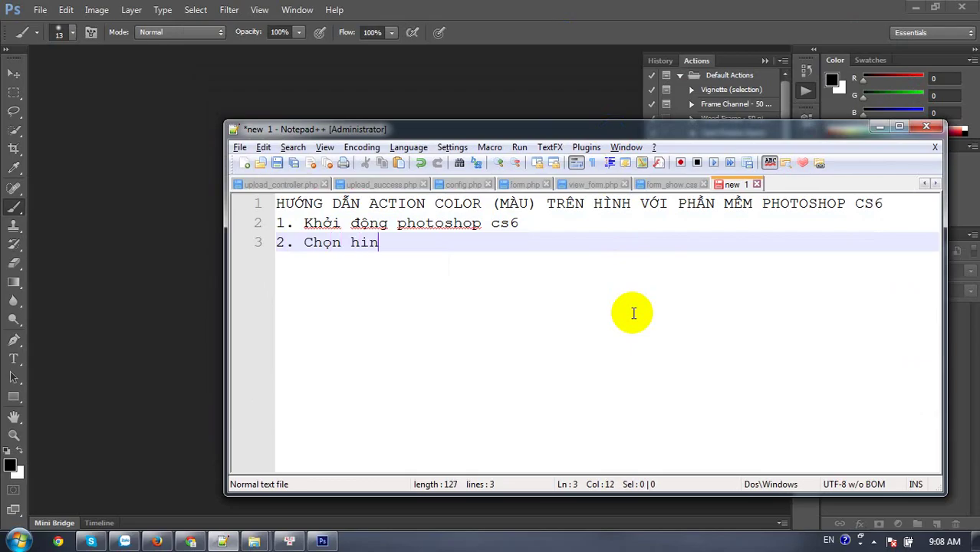
type("caần ")
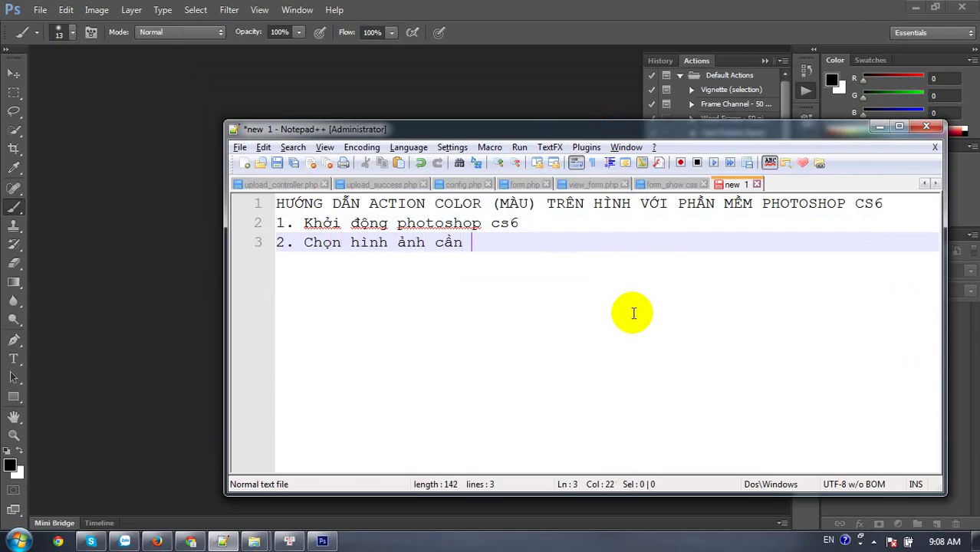
type("cti")
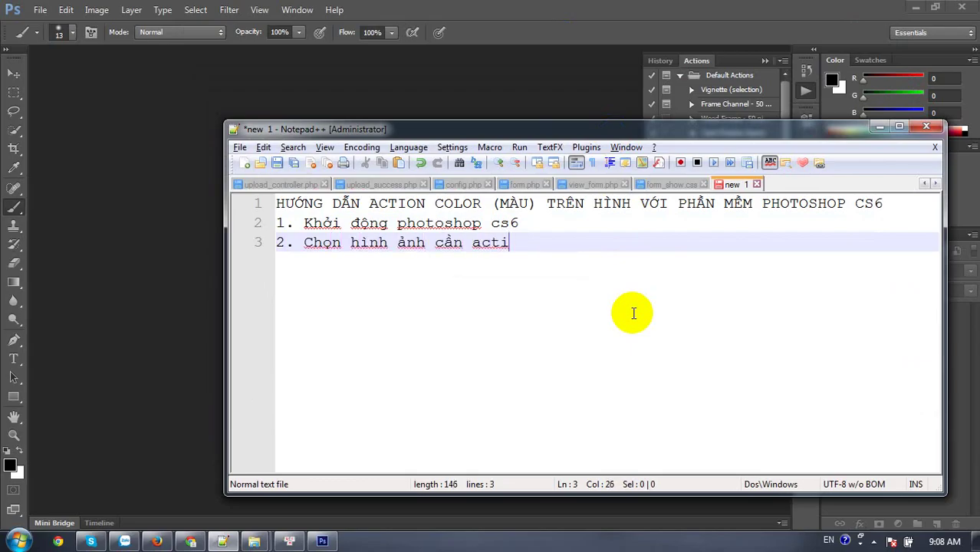
key("BackSpace")
key("BackSpace")
key("BackSpace")
type("p")
key("BackSpace")
type("màu ch")
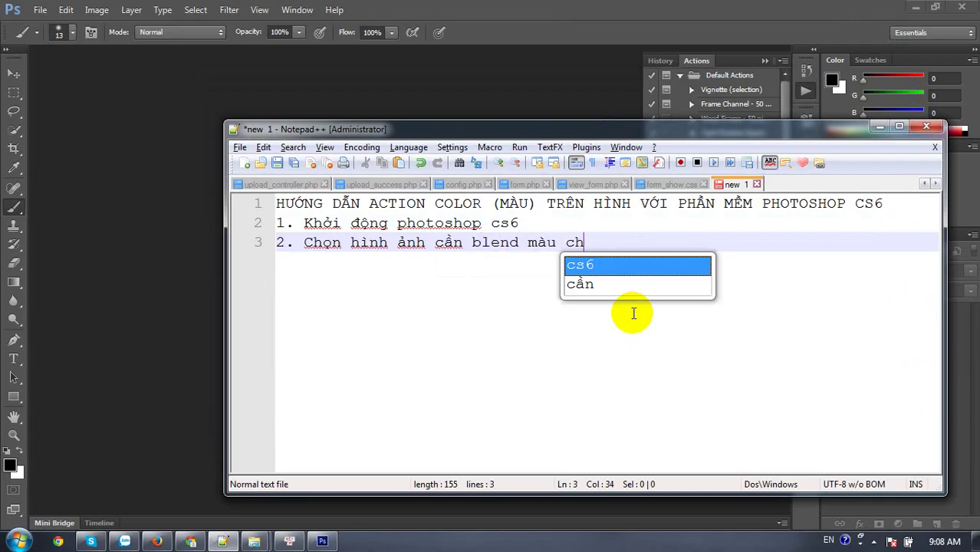
type("o ảnh.")
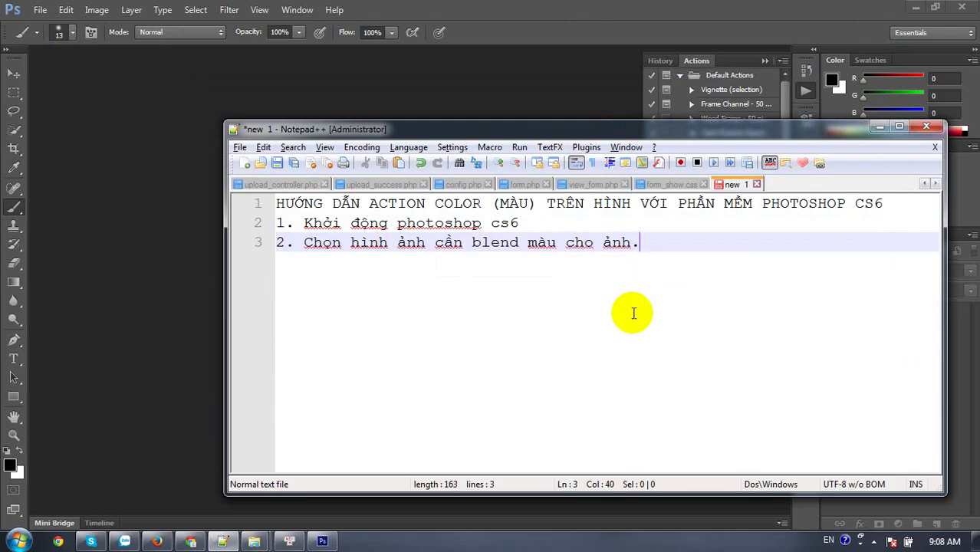
key("Return")
Show the action-mau folder in Explorer, select its path, and return to Photoshop.
left_click(188, 161)
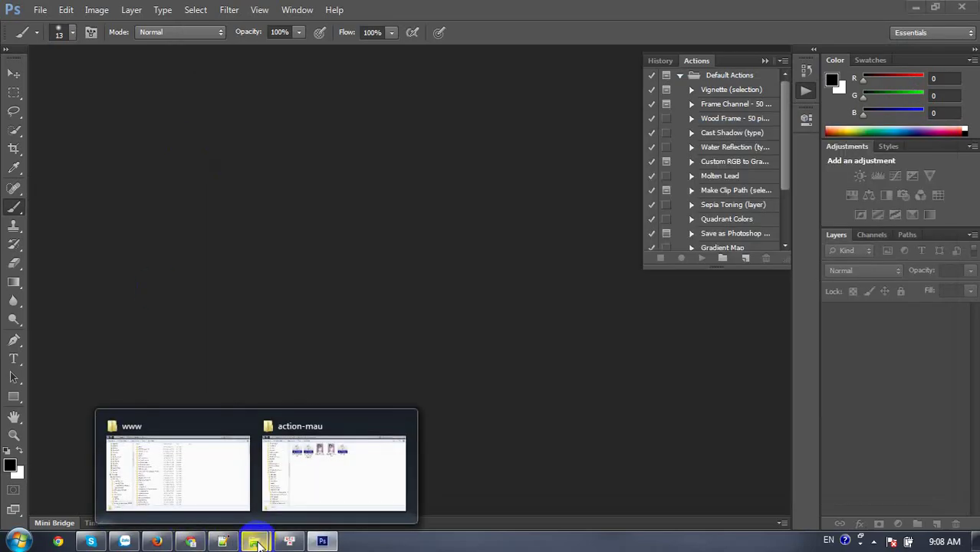
left_click(306, 475)
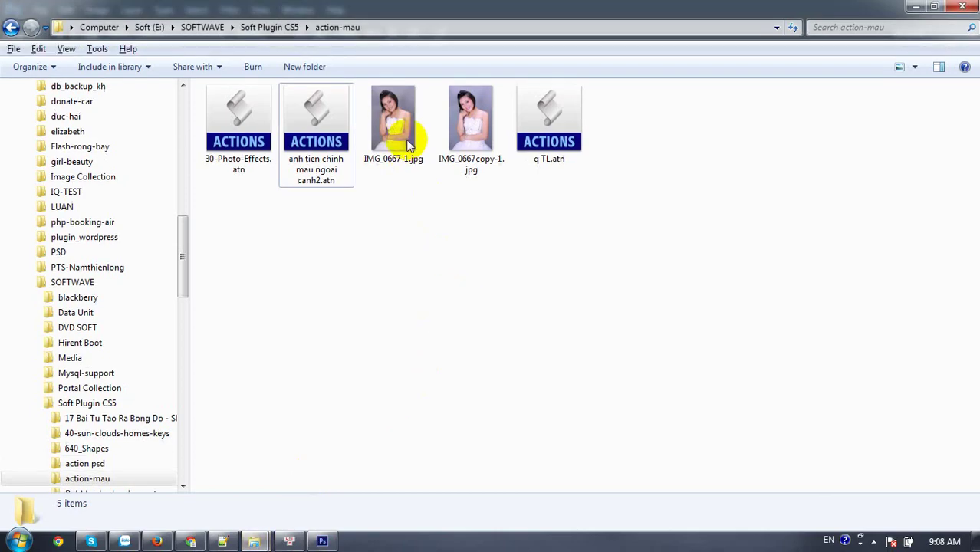
left_click(377, 28)
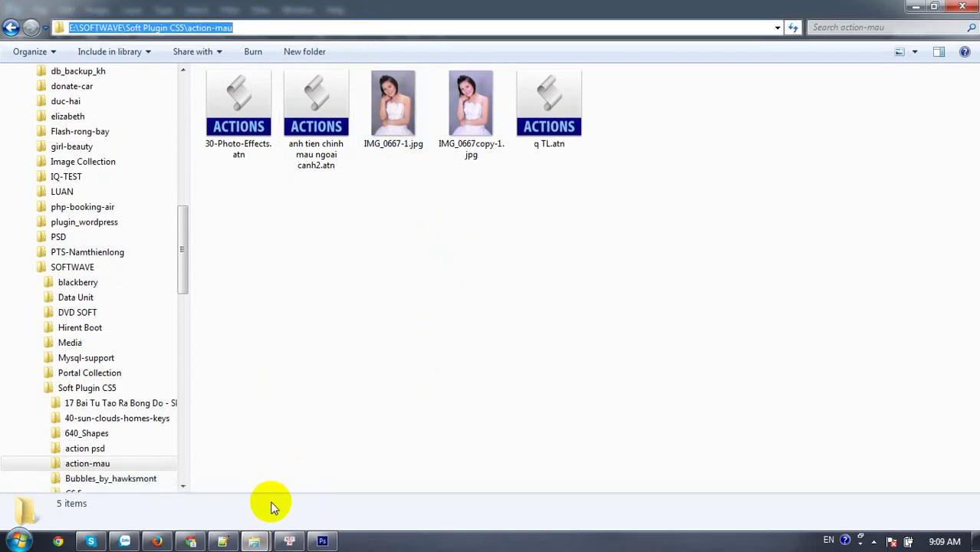
left_click(322, 540)
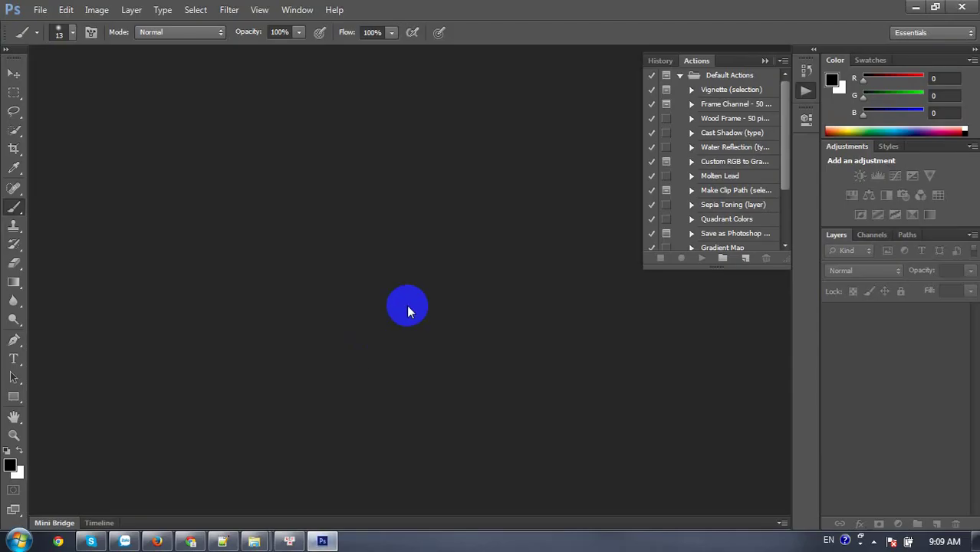
Open IMG_0667-1.jpg from the pasted action-mau folder path, browsing in Large Icons view.
double_click(407, 310)
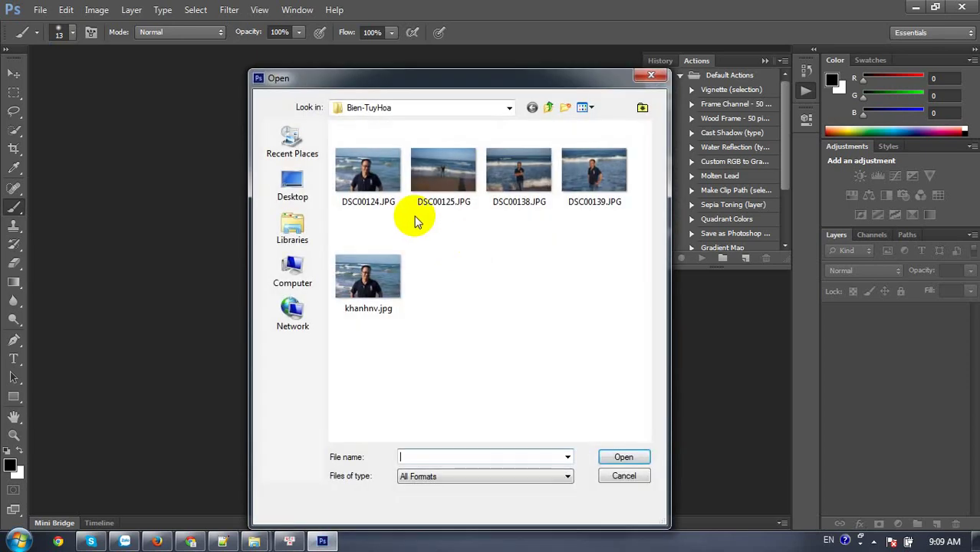
type("E:\\SOFTWAVE\\Soft Plugin CS5\\action-mau")
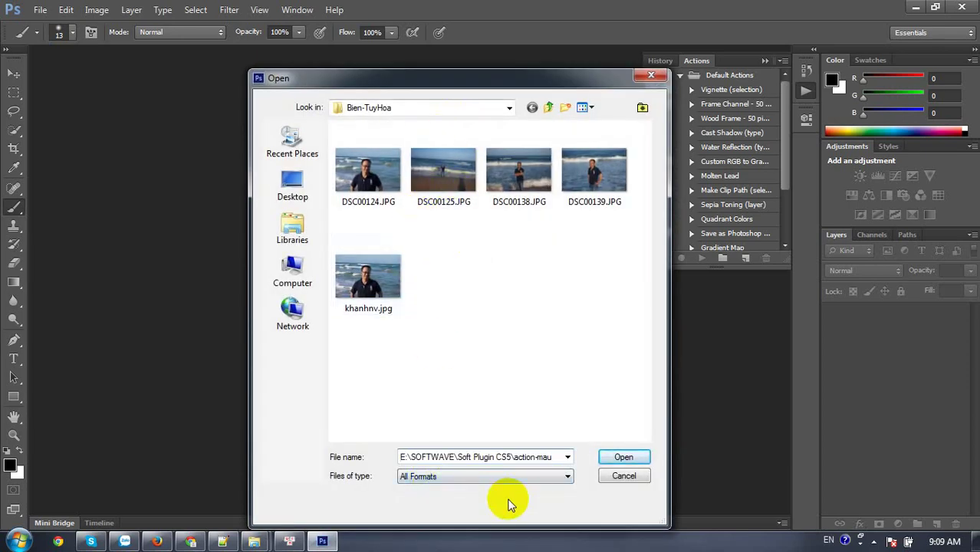
key("Return")
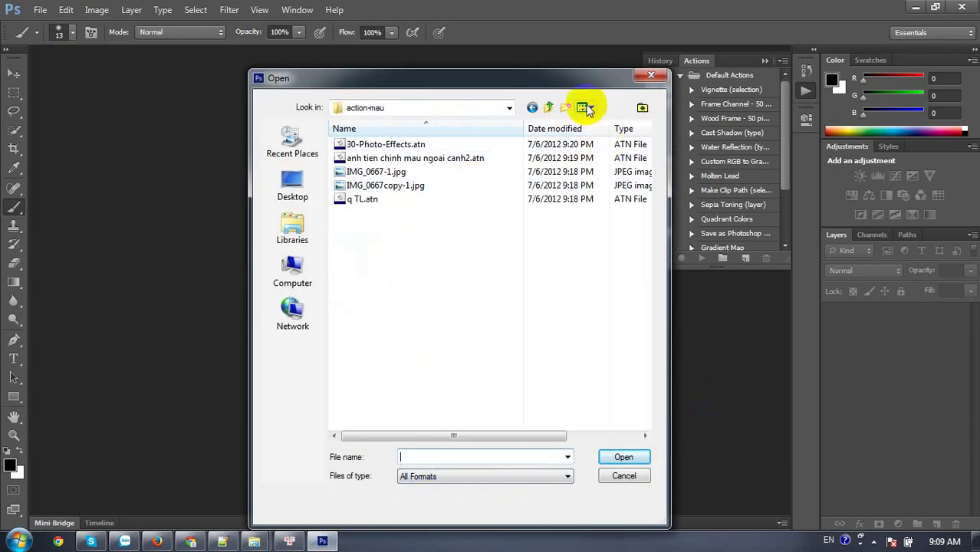
left_click(587, 109)
left_click(613, 140)
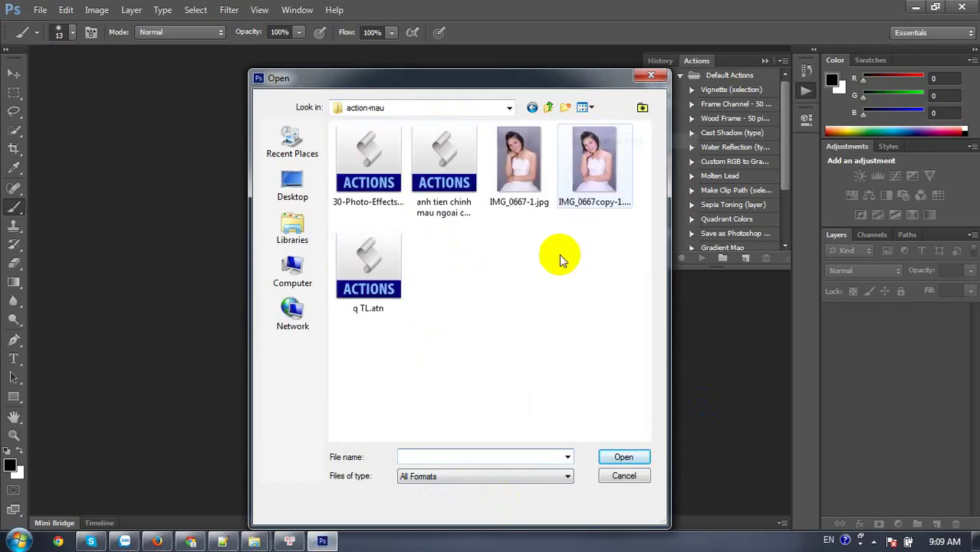
left_click(494, 147)
left_click(620, 458)
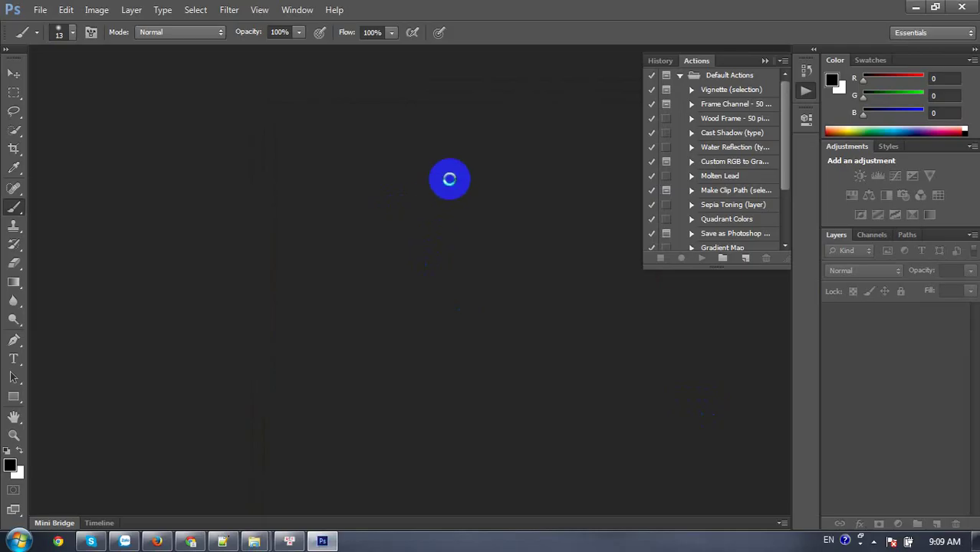
Note that this is the image to blend, and to load the colour action into PTS cs6.
left_click(222, 541)
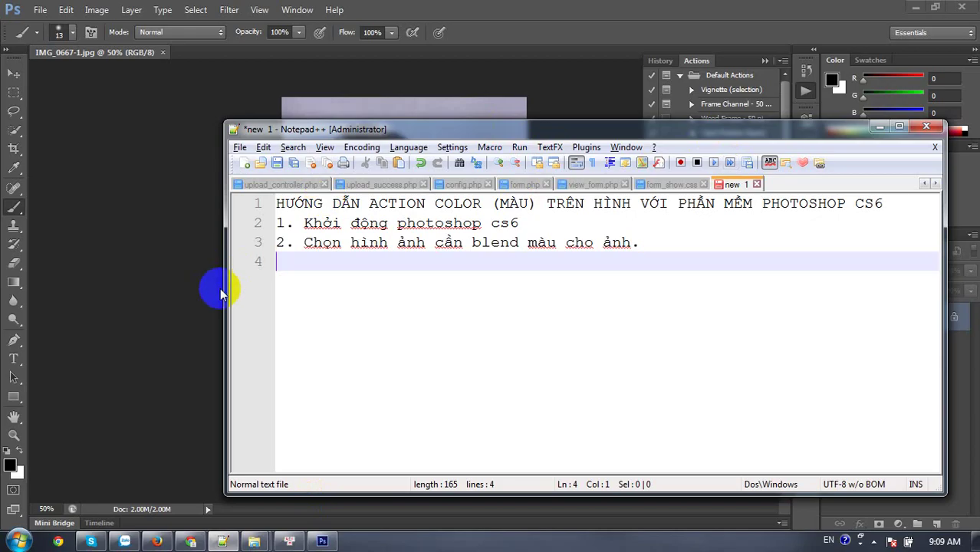
left_click_drag(224, 291, 584, 299)
type("- Đây")
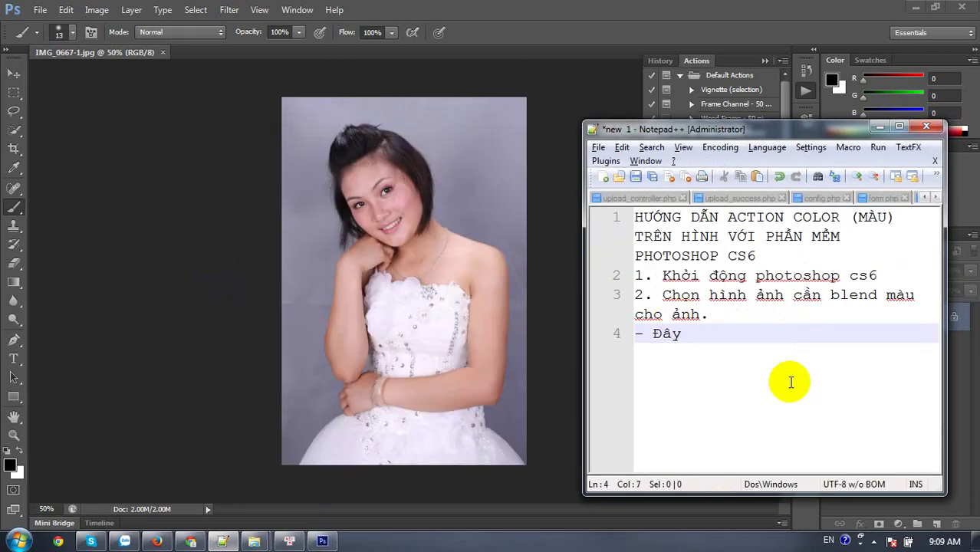
type("là hì")
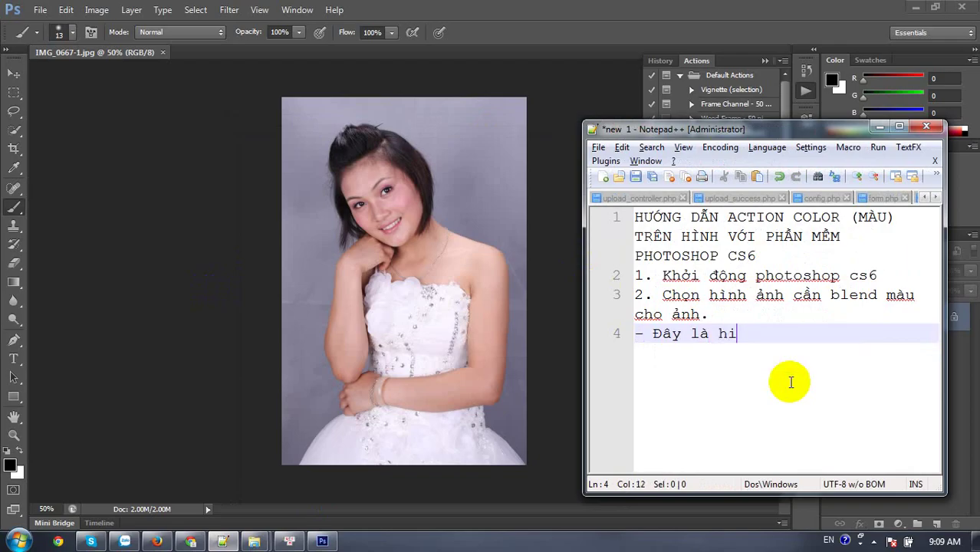
type("nh anh to")
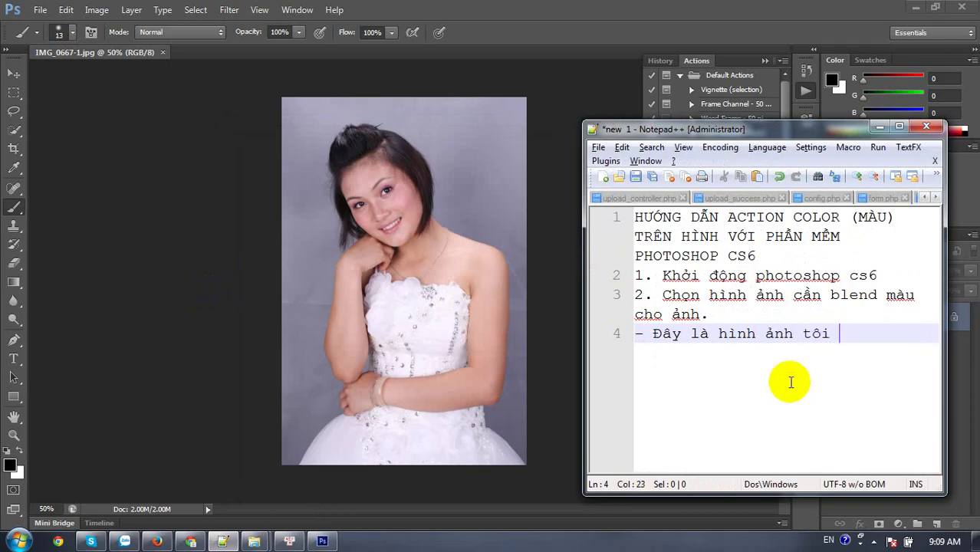
type("can ")
type("bl")
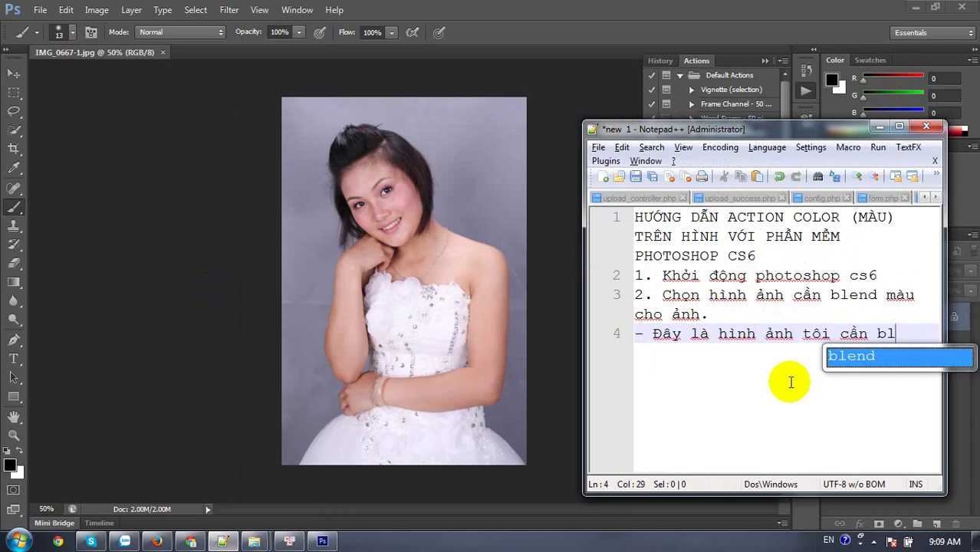
type("d mày")
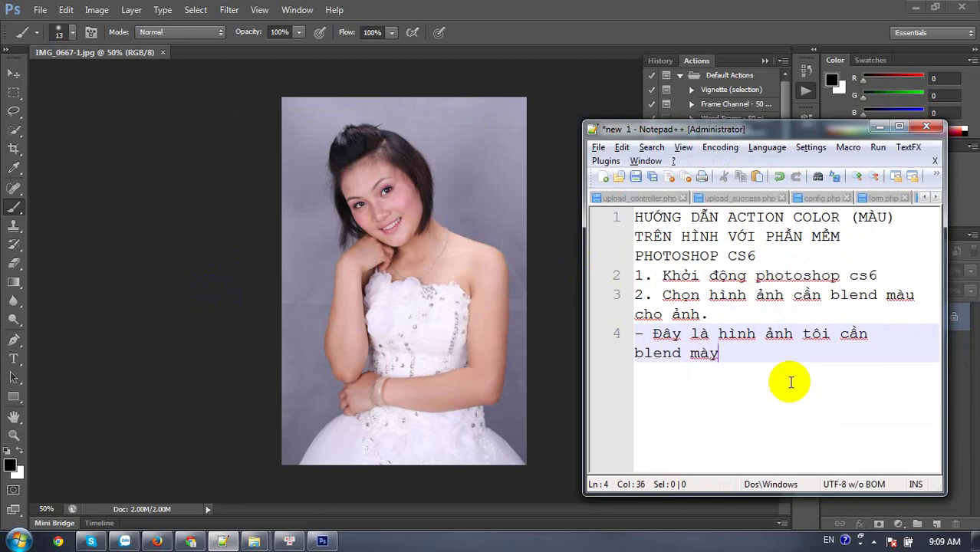
type("u.")
key("Return")
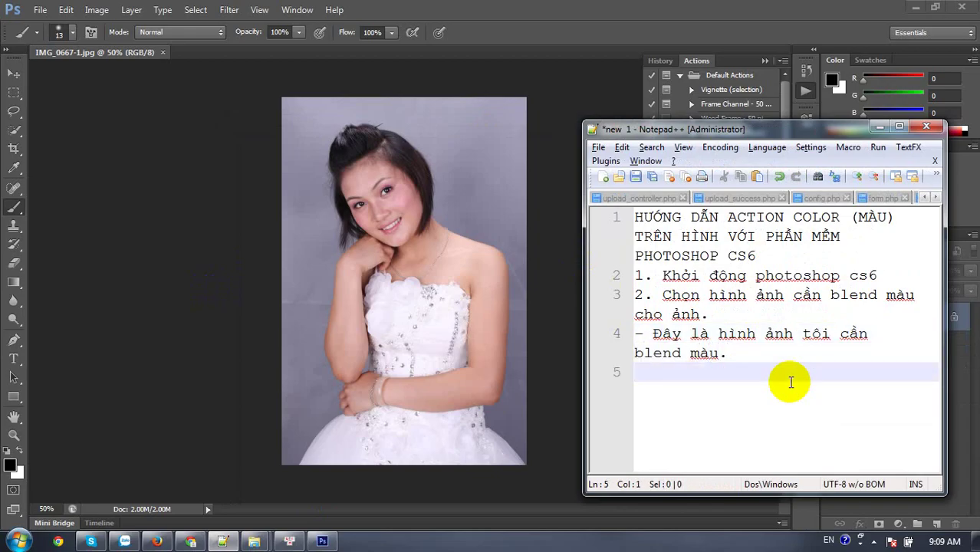
type("Tiếp tu")
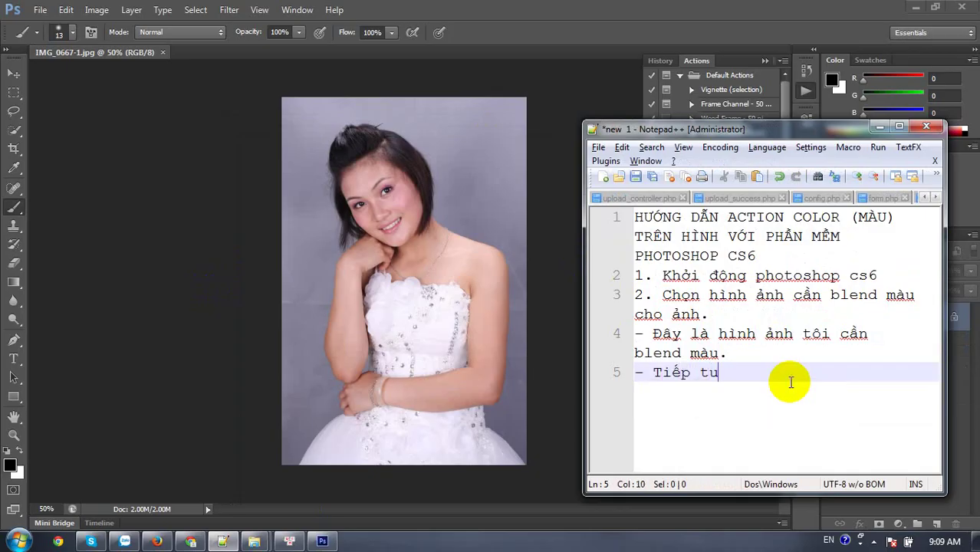
key("BackSpace")
type("ục load")
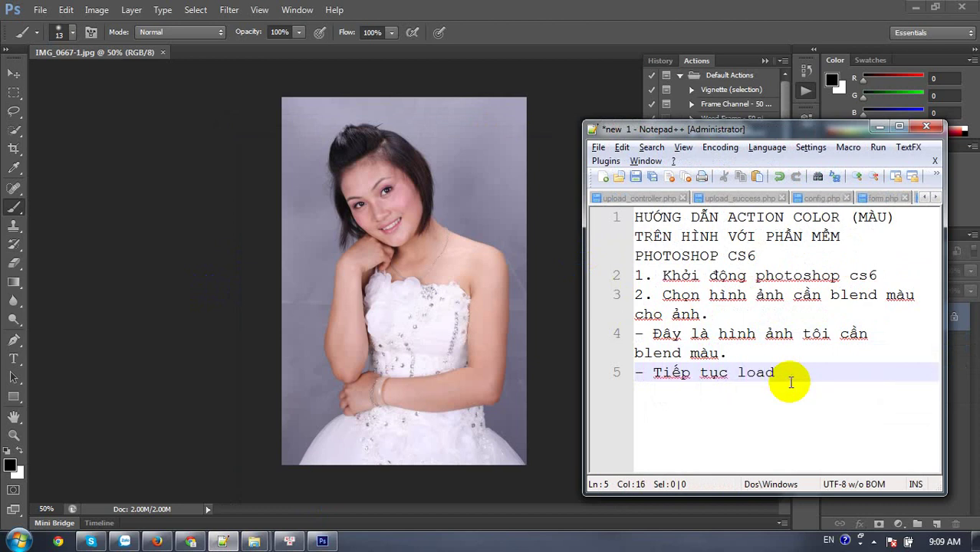
type(" action")
type(" color")
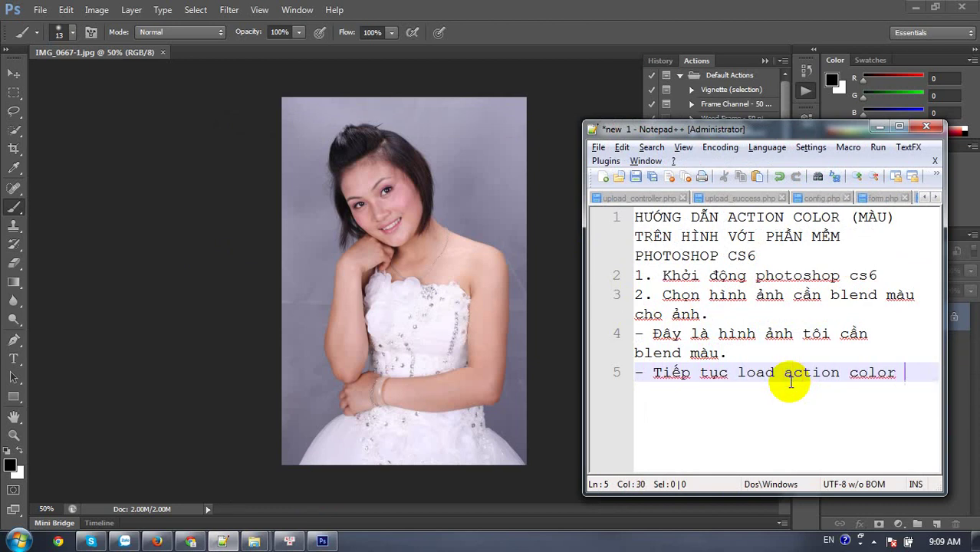
type("vào thư vịe")
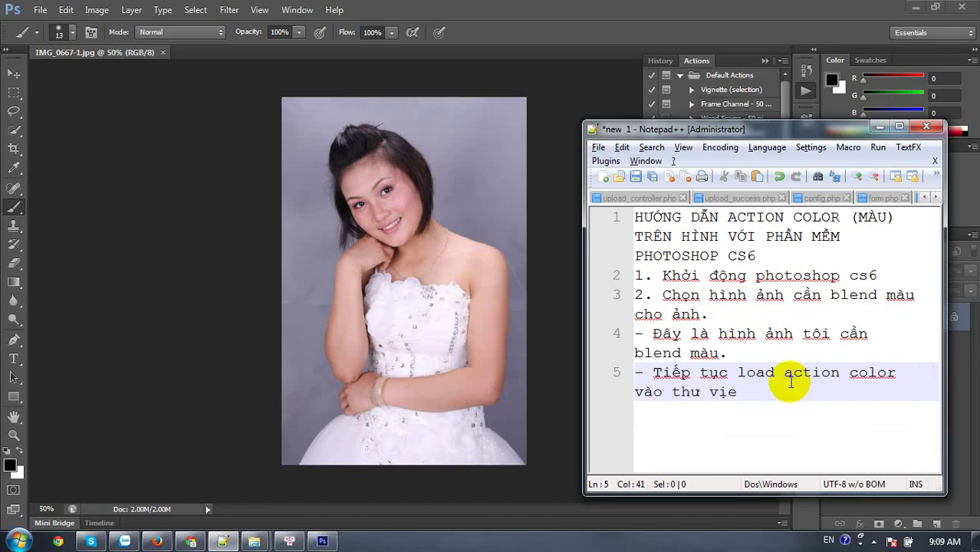
type("n PTS")
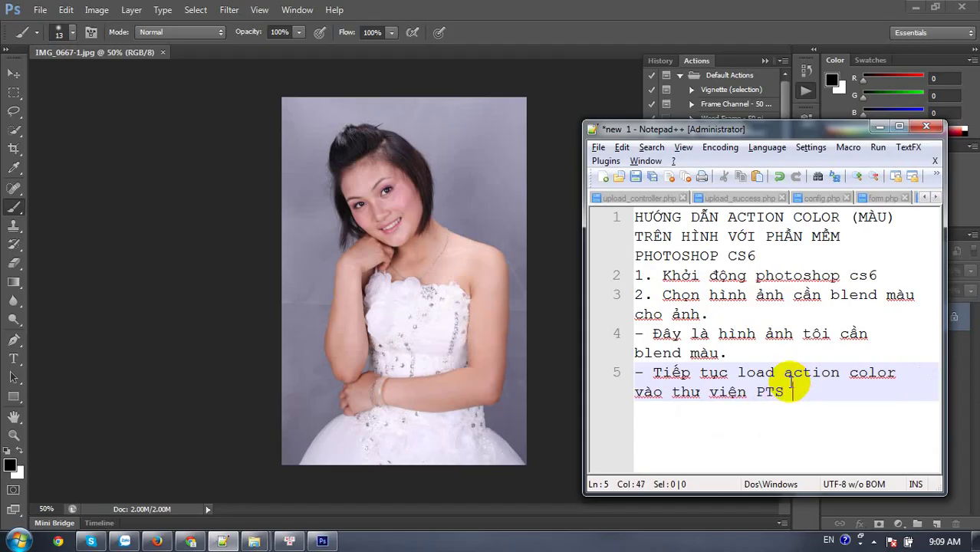
type("c")
type("s6")
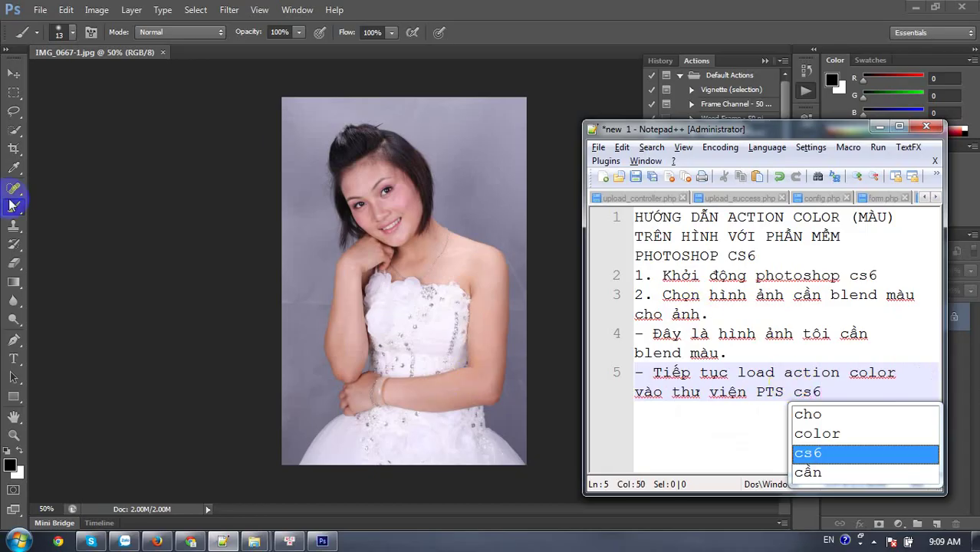
left_click(120, 201)
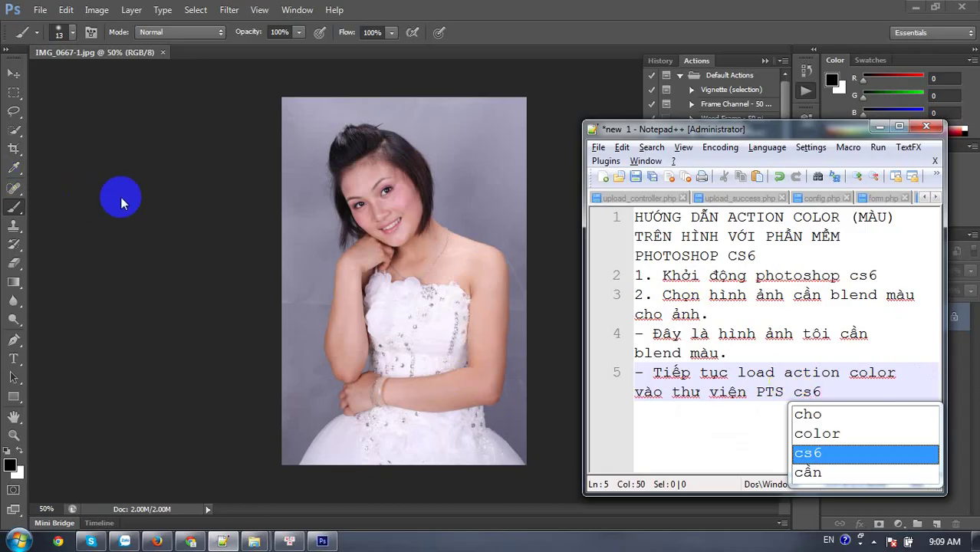
left_click(689, 415)
key("Return")
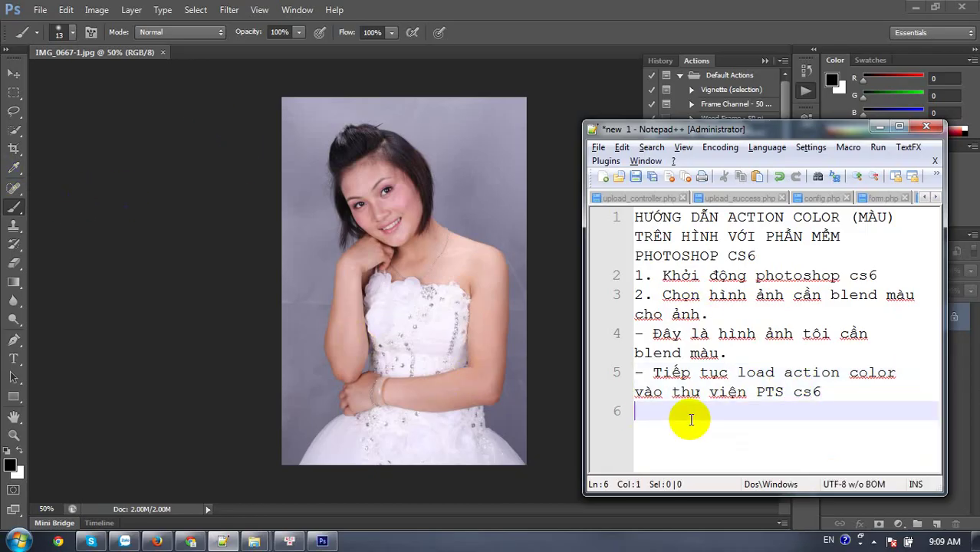
Toggle the Actions panel off and on, then show its flyout menu with Load Actions.
left_click(287, 10)
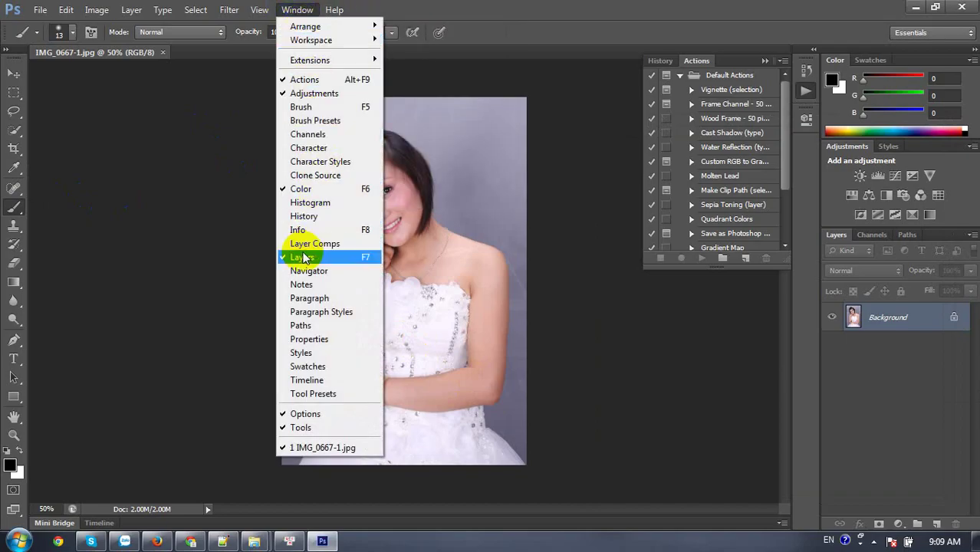
left_click(328, 81)
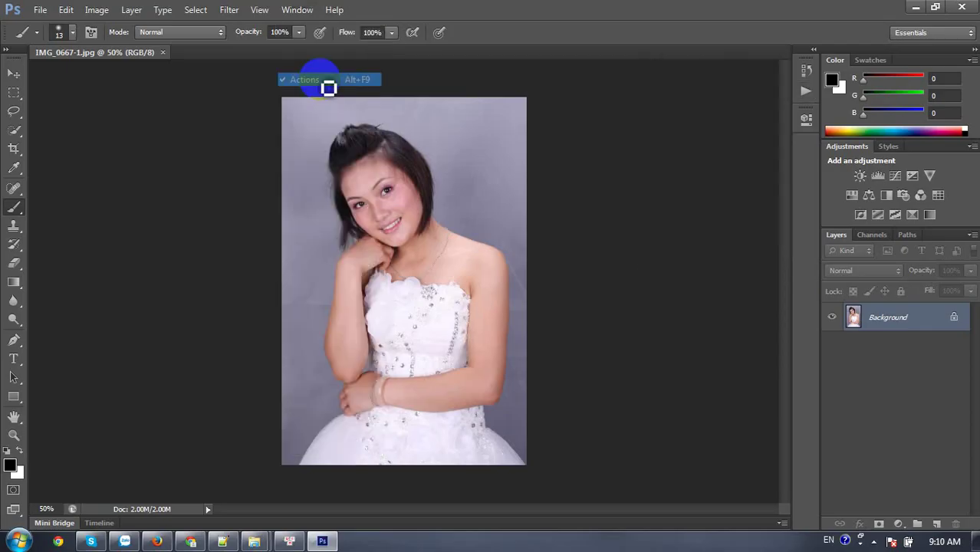
left_click(296, 9)
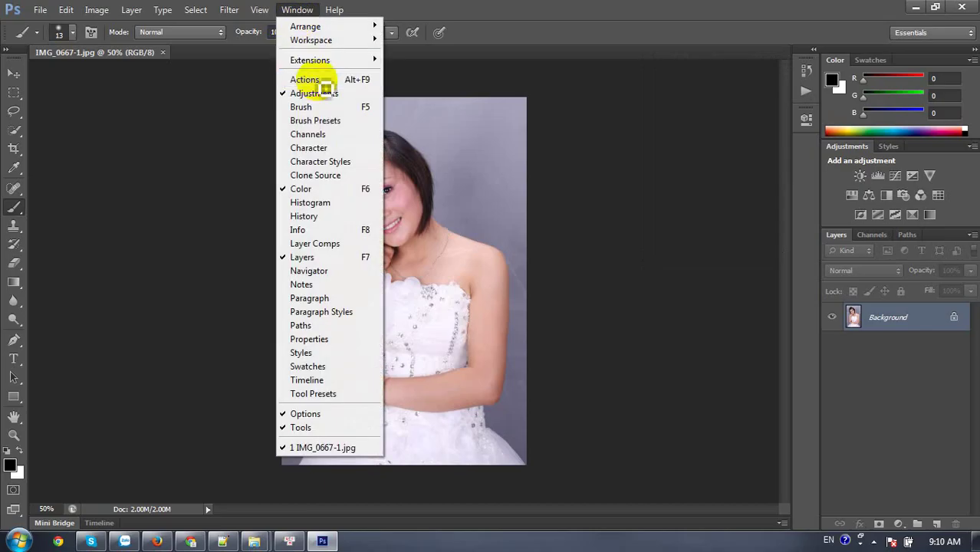
left_click(326, 80)
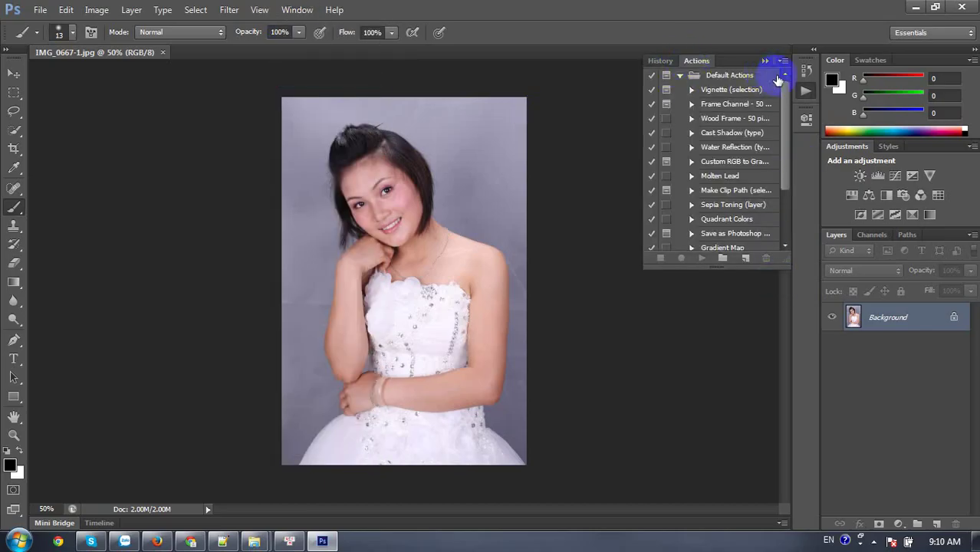
left_click(782, 61)
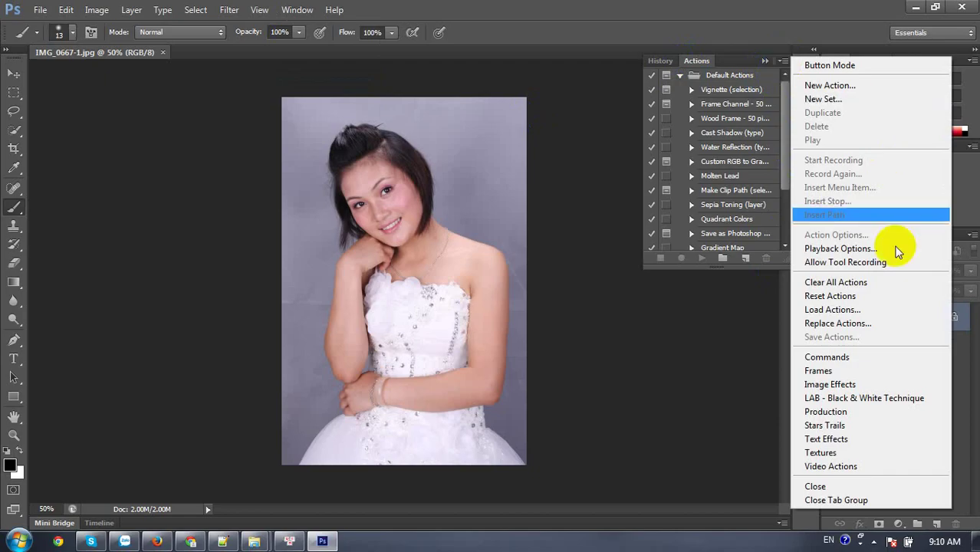
Browse to the action-mau folder and load the q TL action file.
left_click(827, 310)
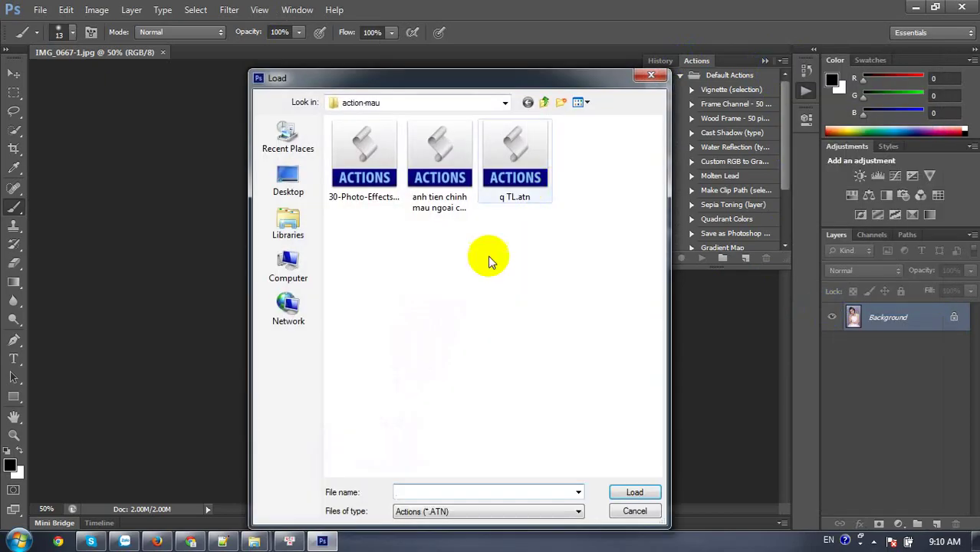
left_click(544, 102)
double_click(350, 195)
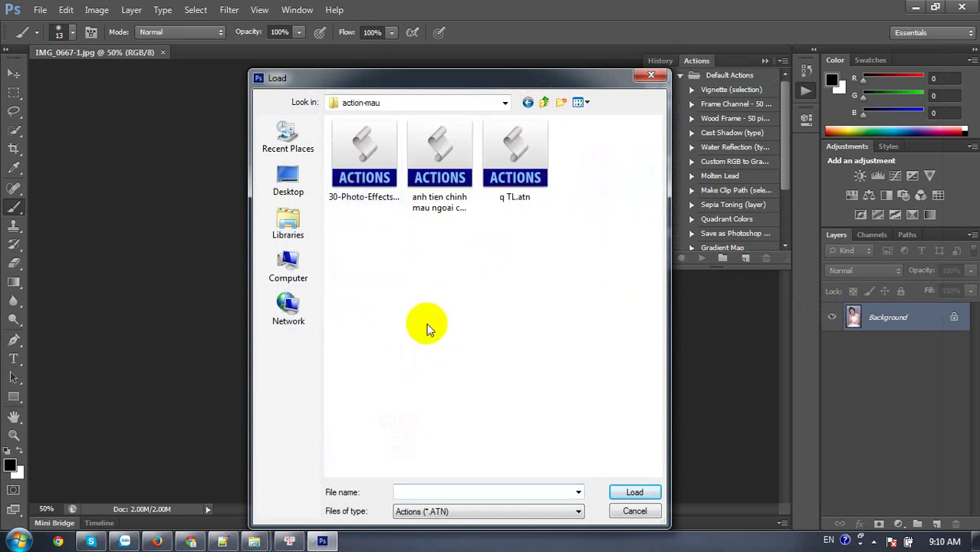
left_click(373, 172)
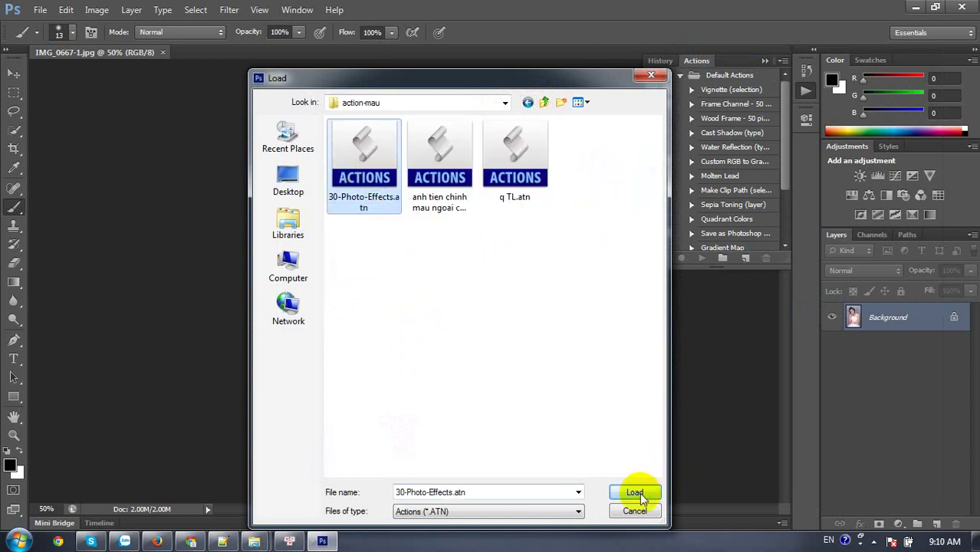
double_click(525, 195)
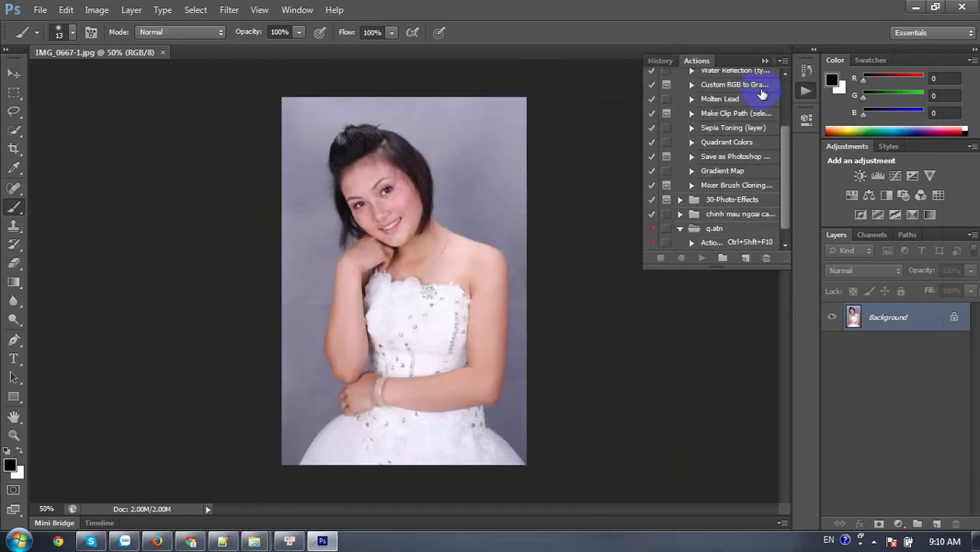
Load the anh tien chinh mau ngoai canh2.atn action set.
left_click(782, 60)
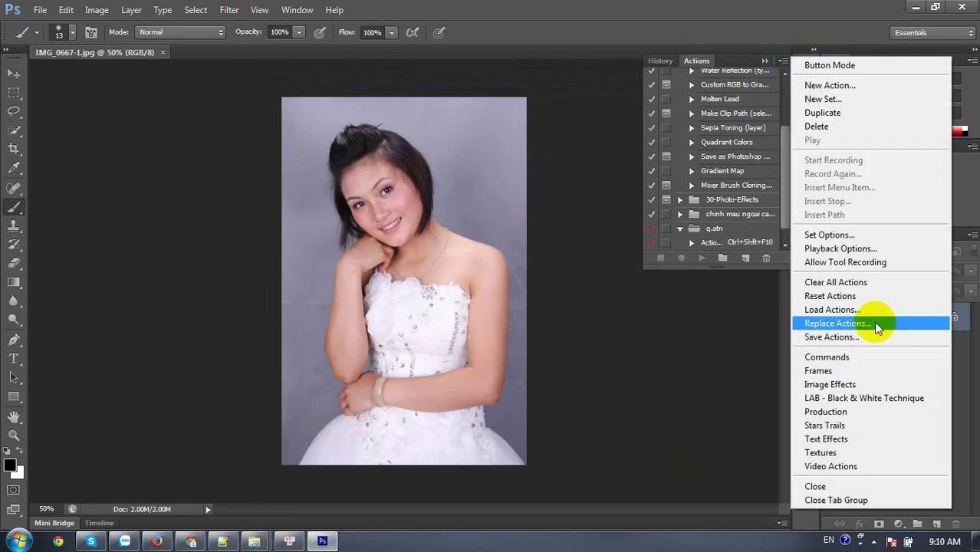
left_click(824, 309)
left_click(438, 185)
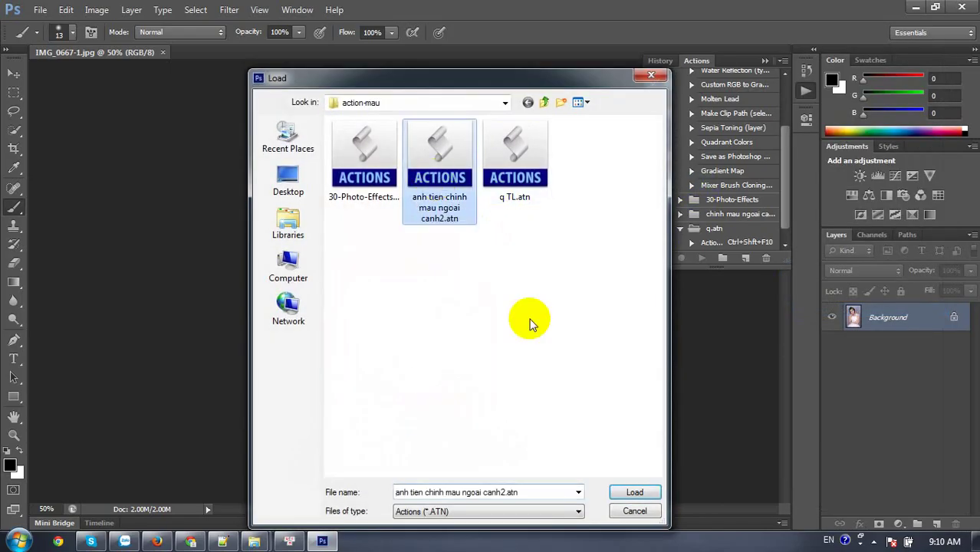
left_click(629, 492)
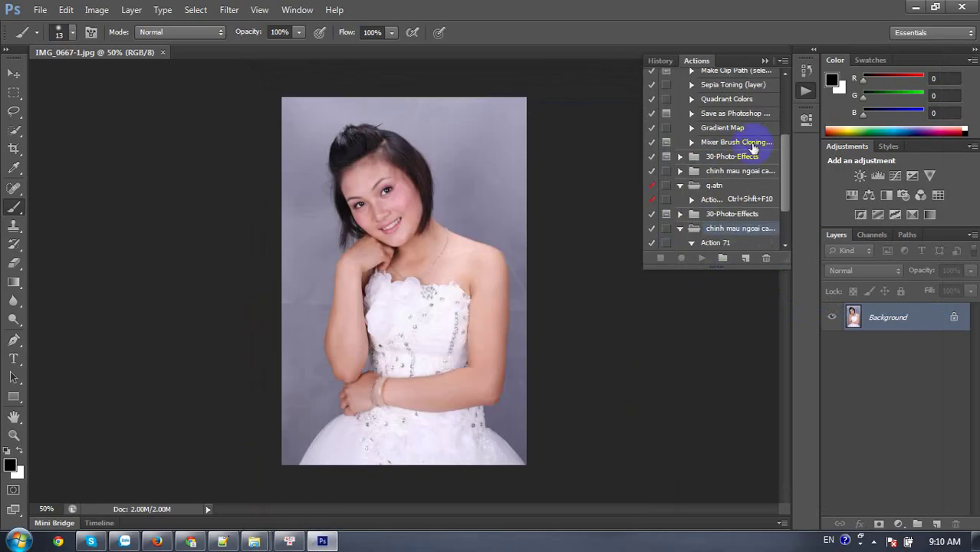
Load the q TL.atn action set into the Actions panel.
left_click(781, 61)
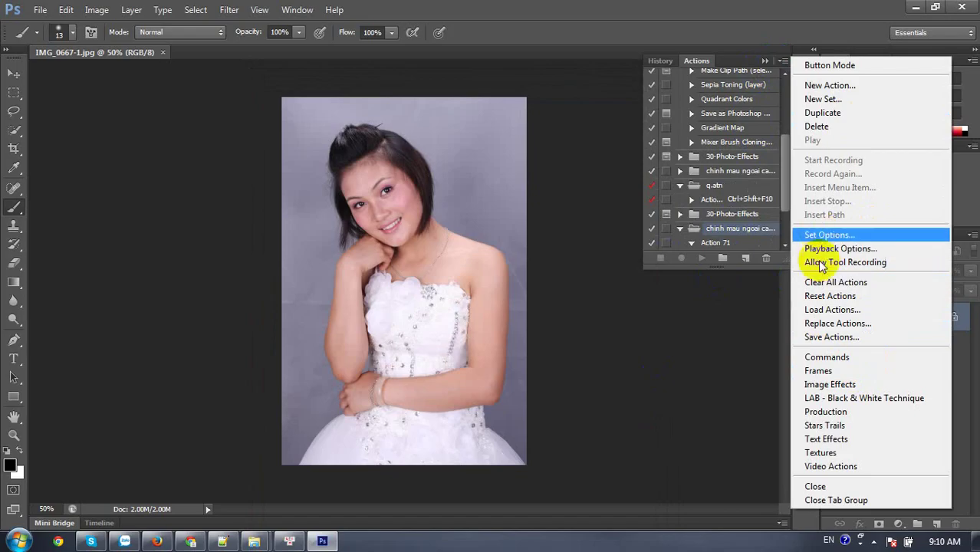
left_click(831, 309)
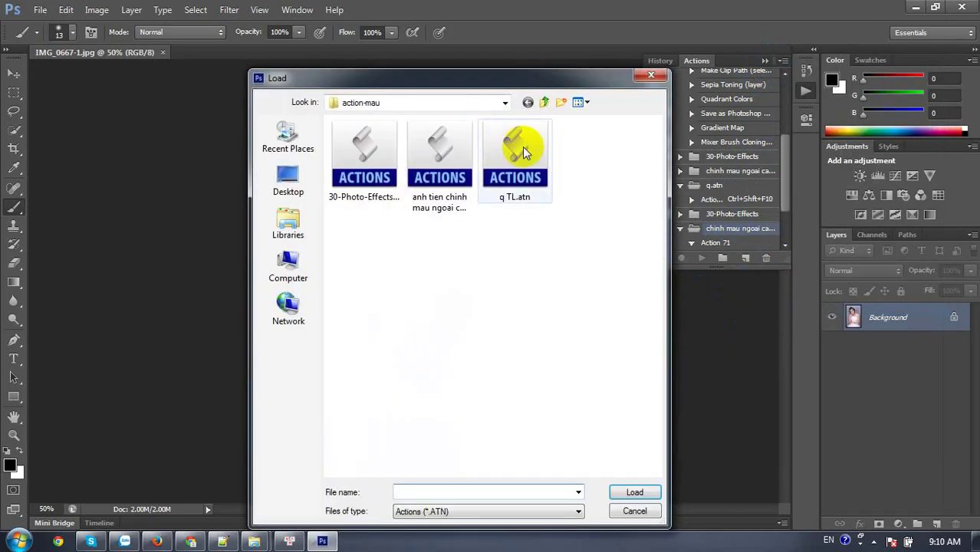
left_click(514, 157)
left_click(628, 495)
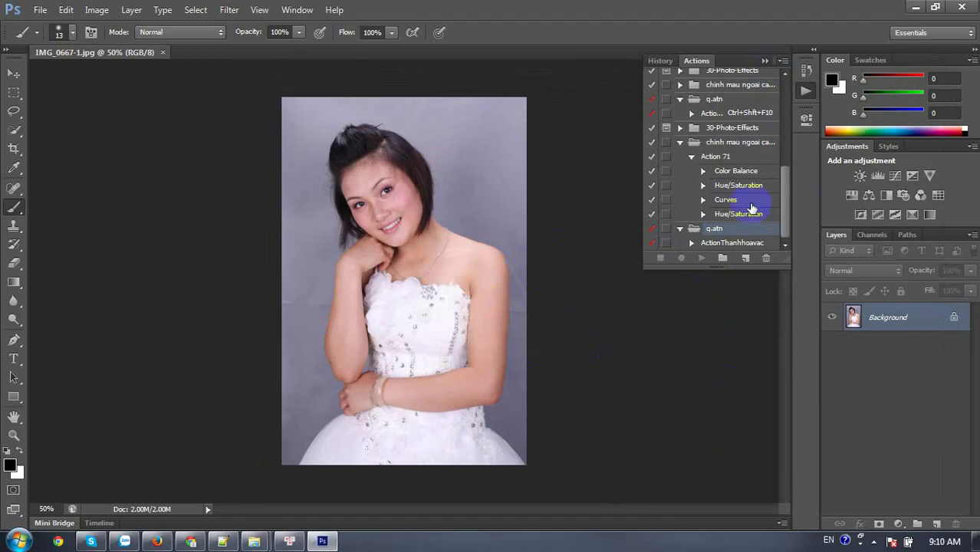
Add step '3. Tiến hành action blend color cho hình ảnh như sau' to the notes.
left_click(14, 73)
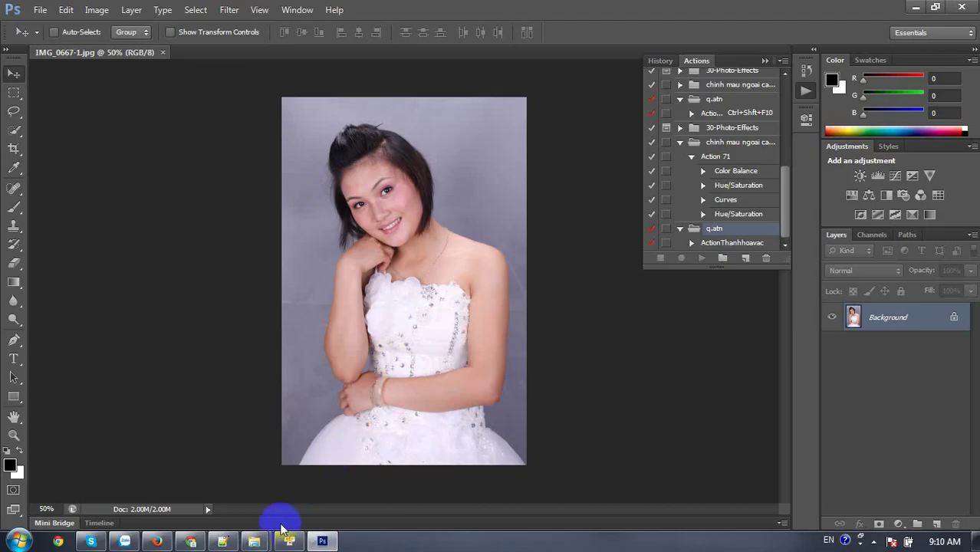
left_click(222, 541)
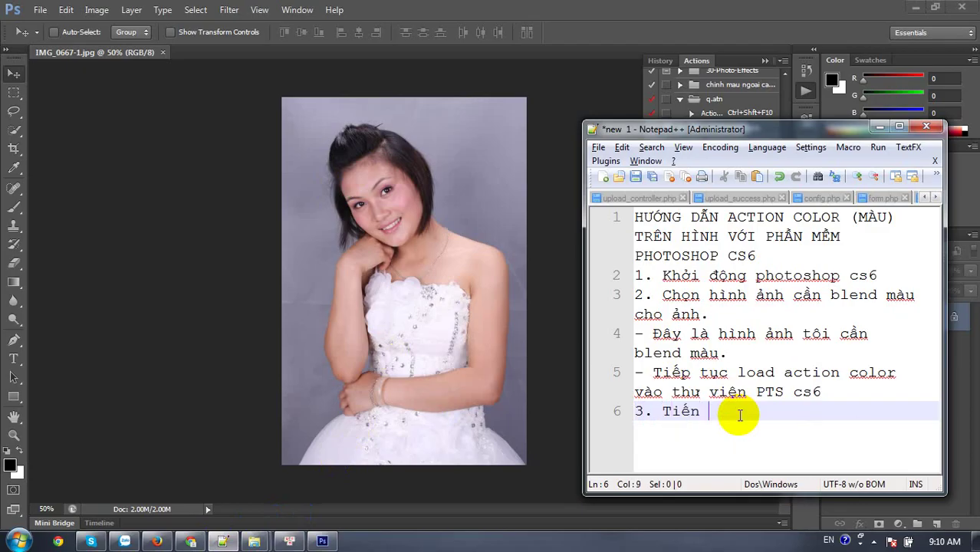
type("han")
type("acti")
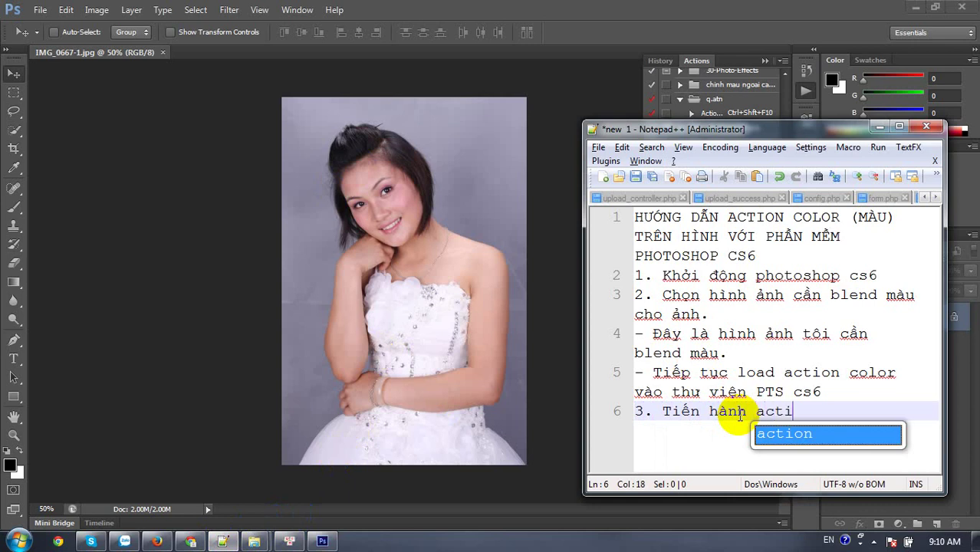
type("on ")
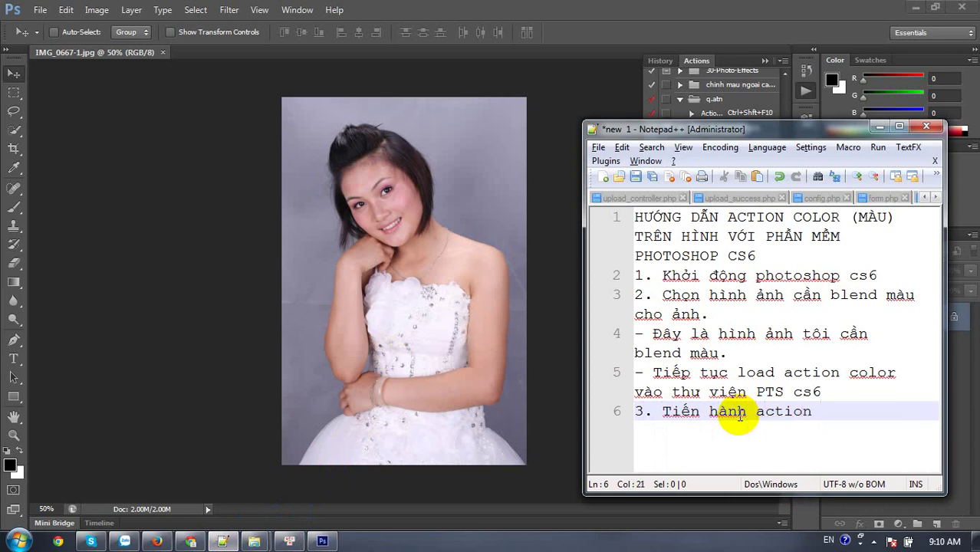
type("blend")
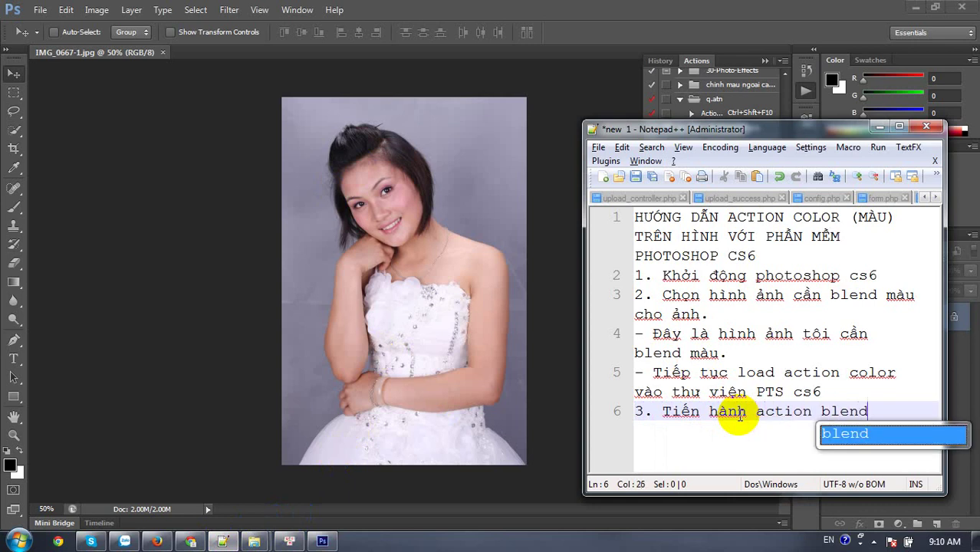
type(" color cho hình ảnh n")
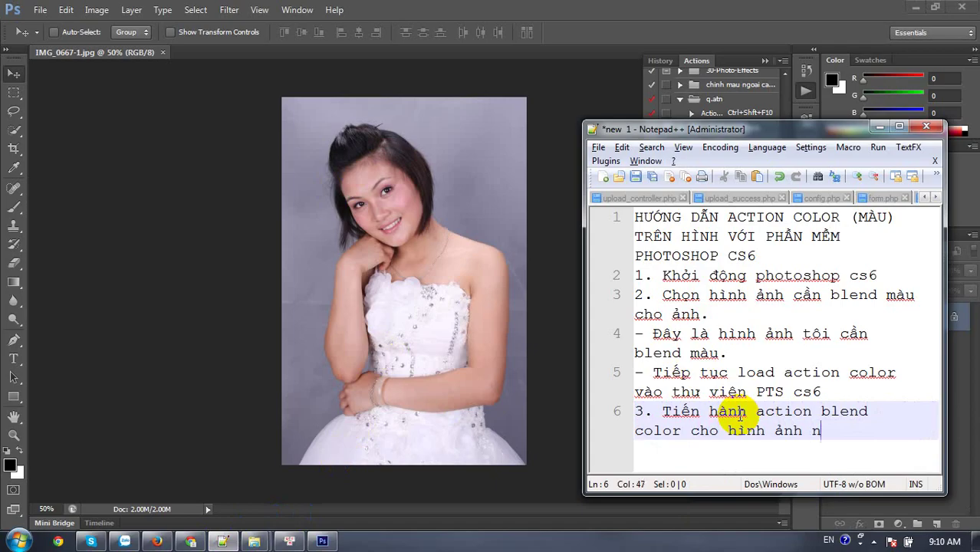
type("w sau")
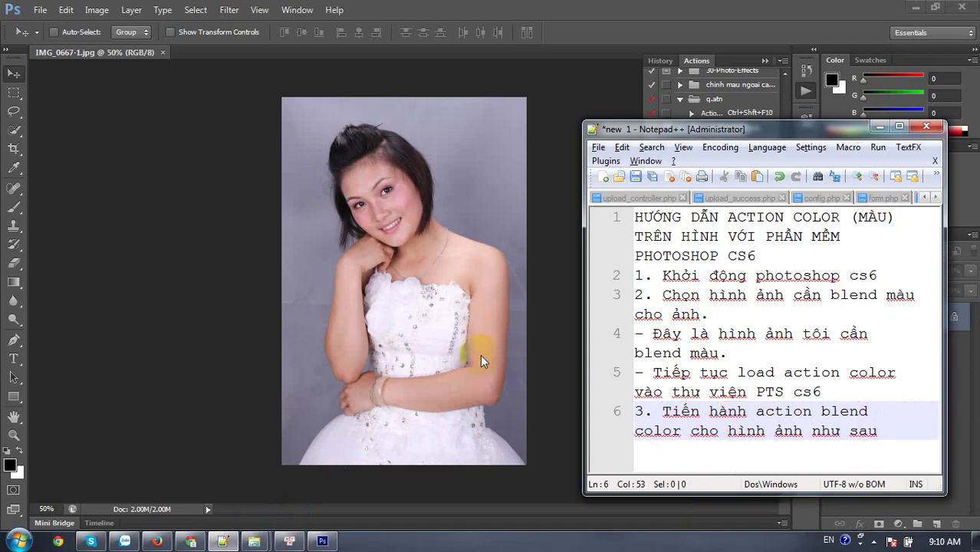
left_click(236, 262)
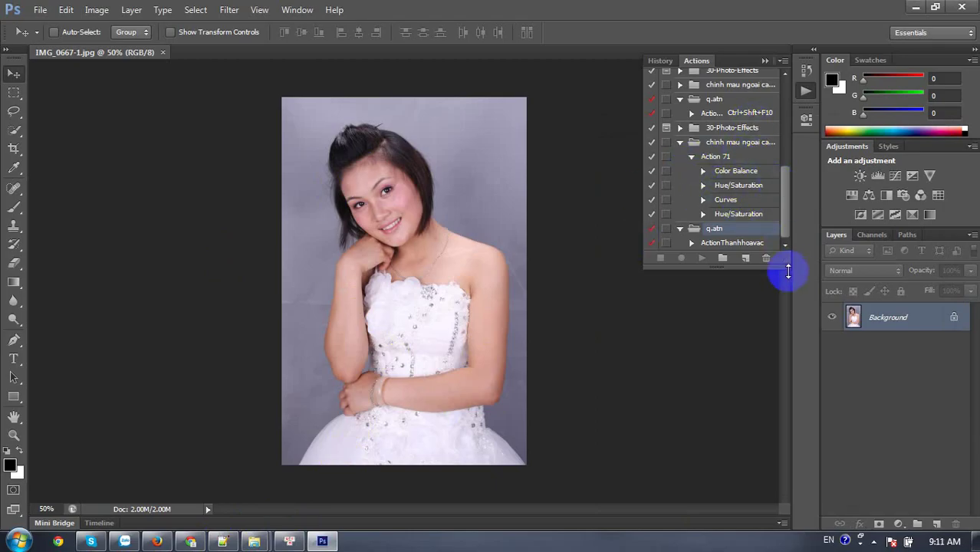
Play Action 71 from the colour-correction set, giving the portrait a cooler bluish blend.
left_click_drag(789, 264, 783, 404)
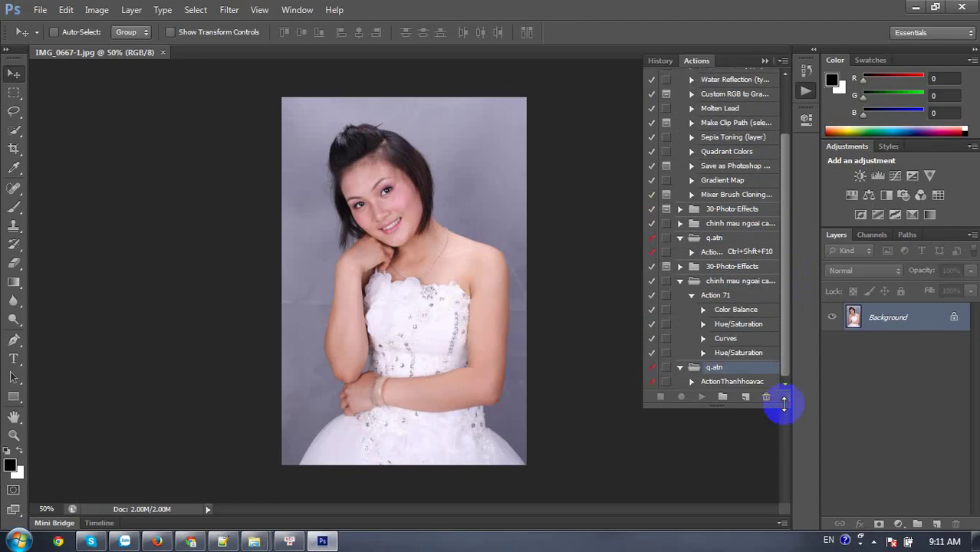
left_click(680, 281)
left_click(712, 336)
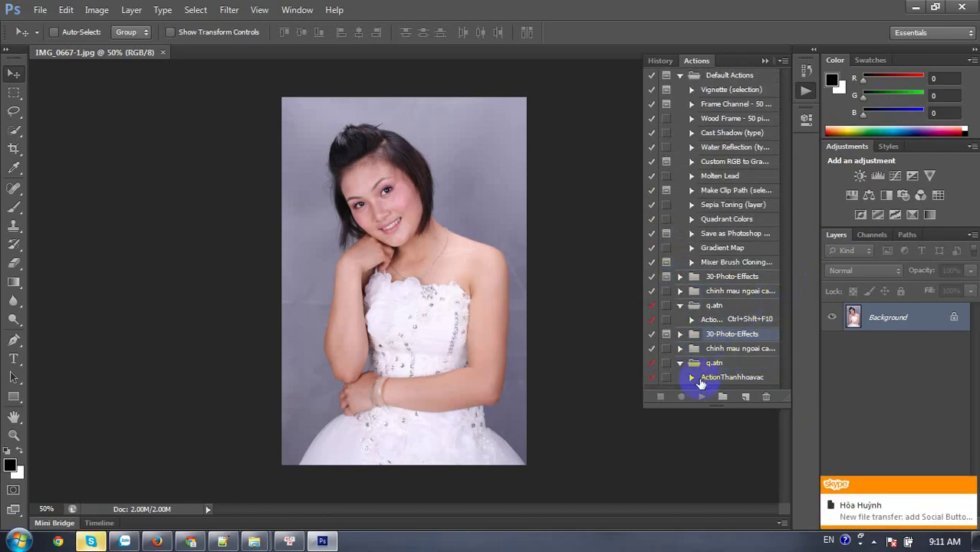
left_click(713, 363)
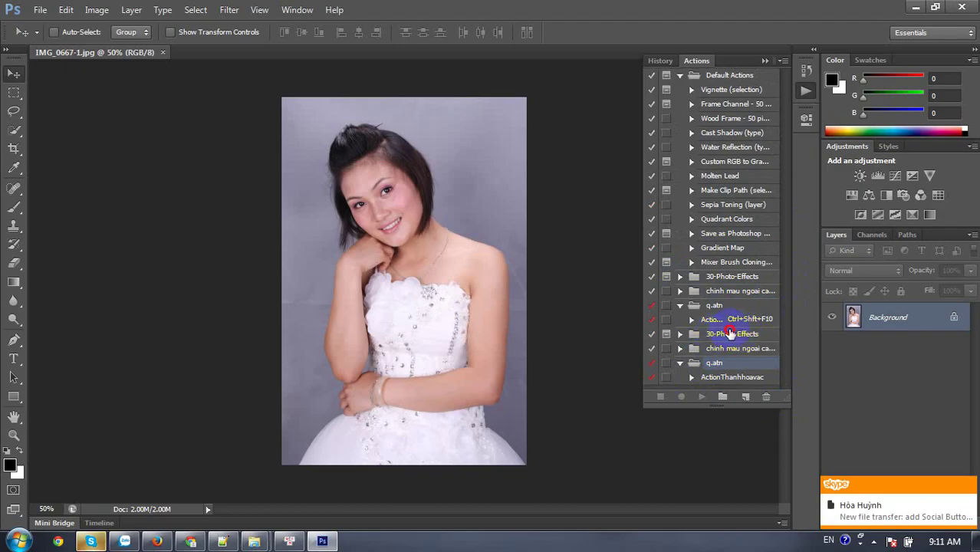
left_click(727, 348)
left_click(679, 348)
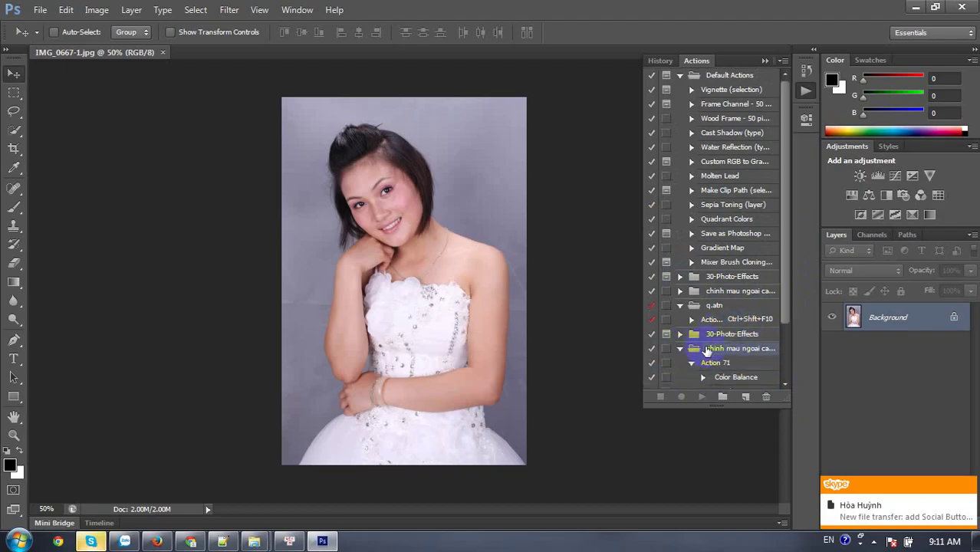
left_click(701, 334)
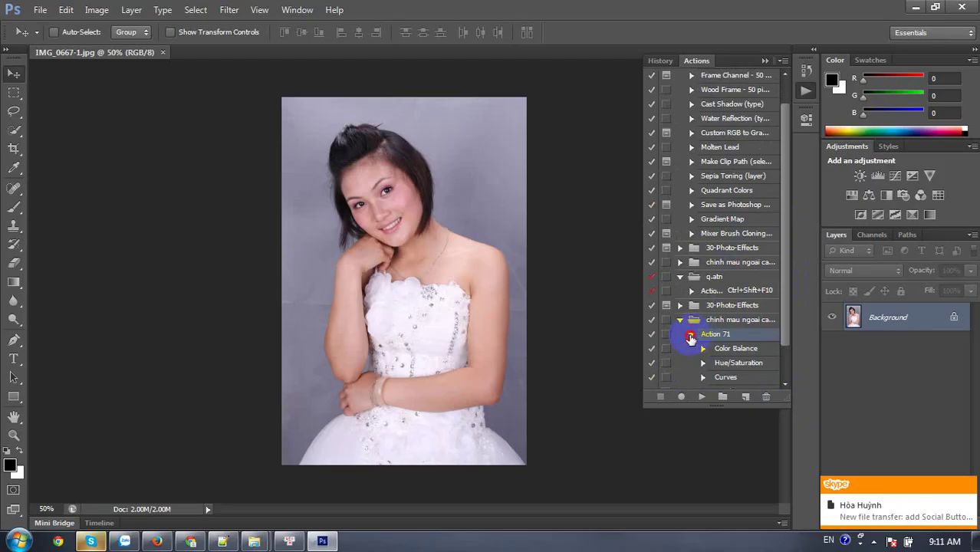
left_click(690, 334)
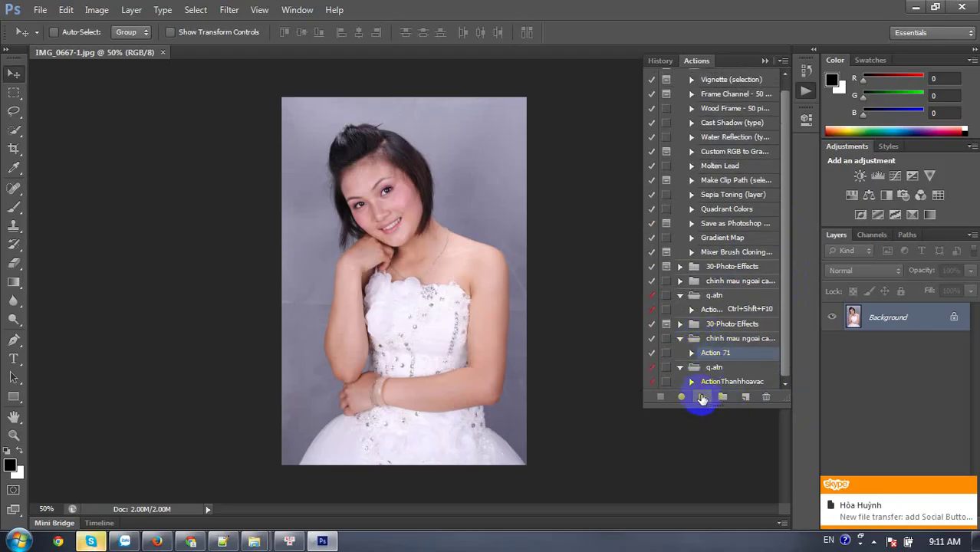
left_click(702, 398)
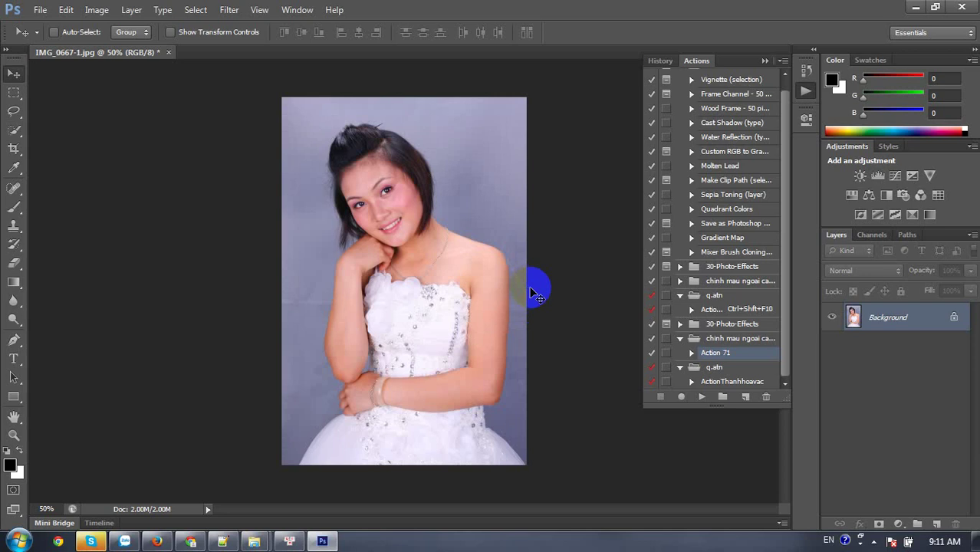
left_click(437, 328)
In History, compare the original snapshot with the final Hue/Saturation state, keeping the toned version.
left_click(324, 187)
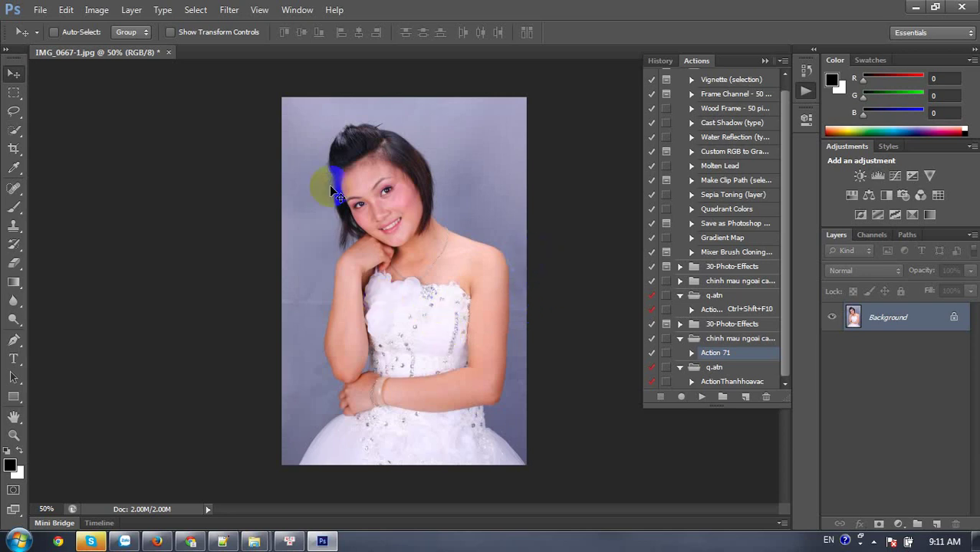
left_click(660, 61)
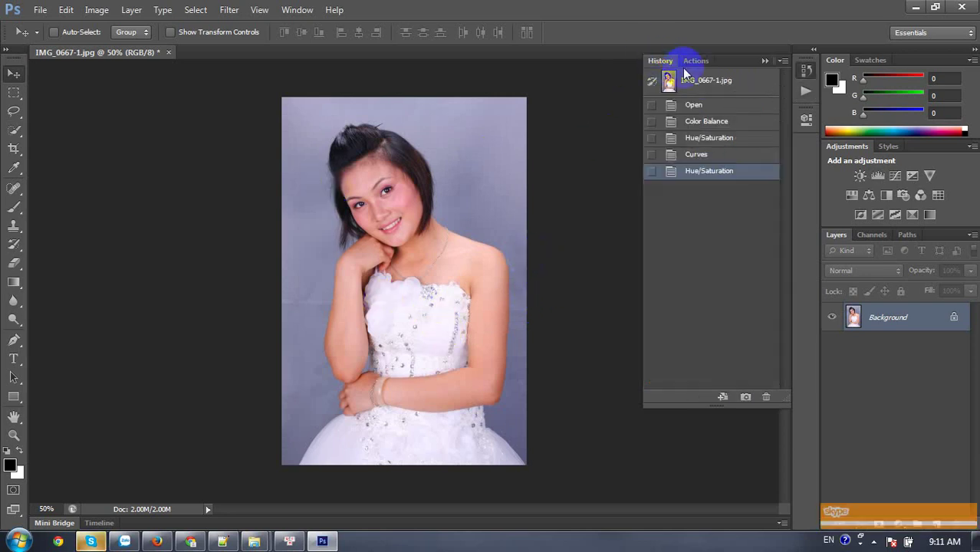
left_click(387, 343)
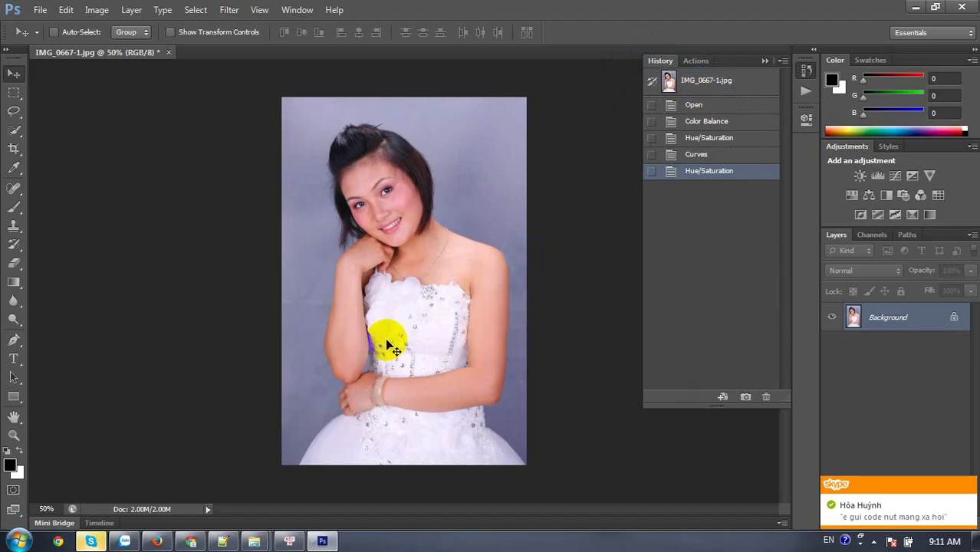
left_click(717, 80)
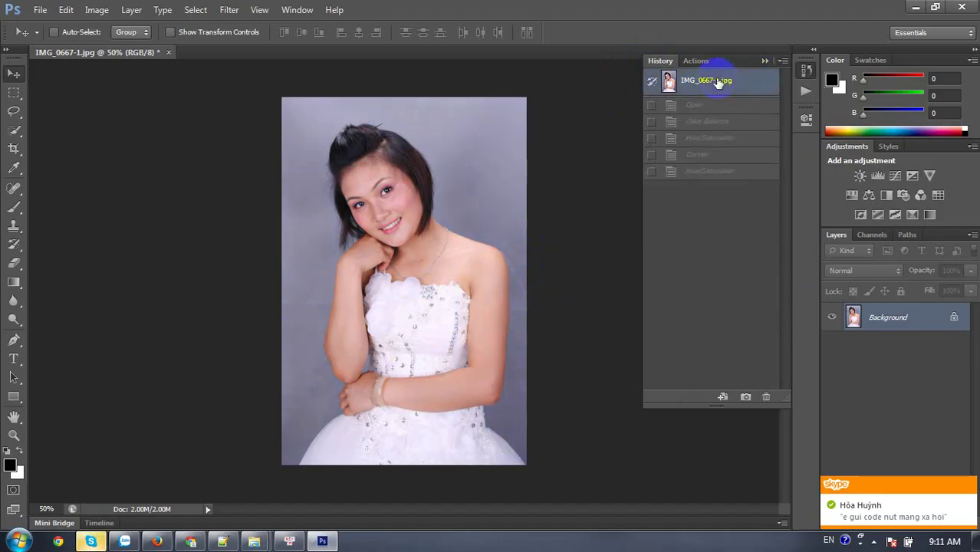
left_click(699, 177)
key("ctrl+z")
left_click(714, 174)
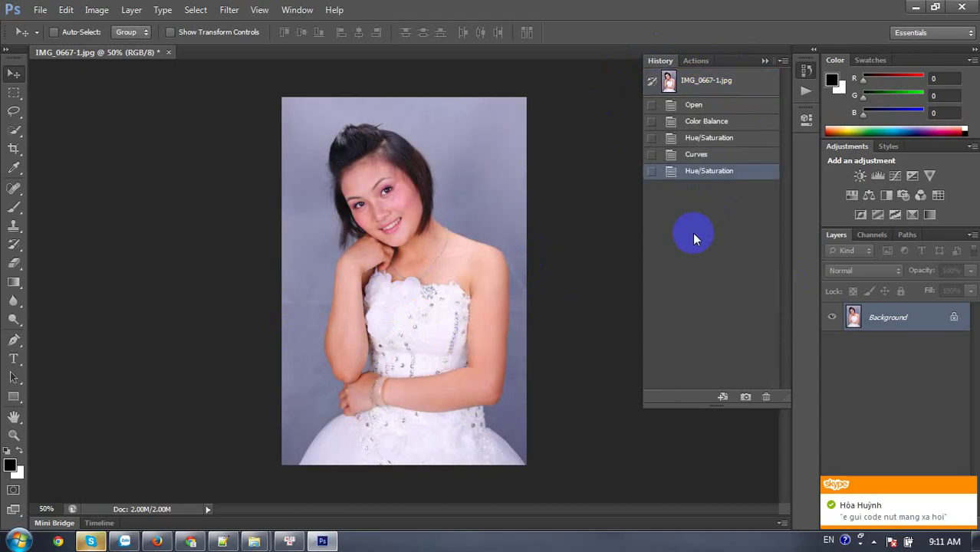
left_click(223, 541)
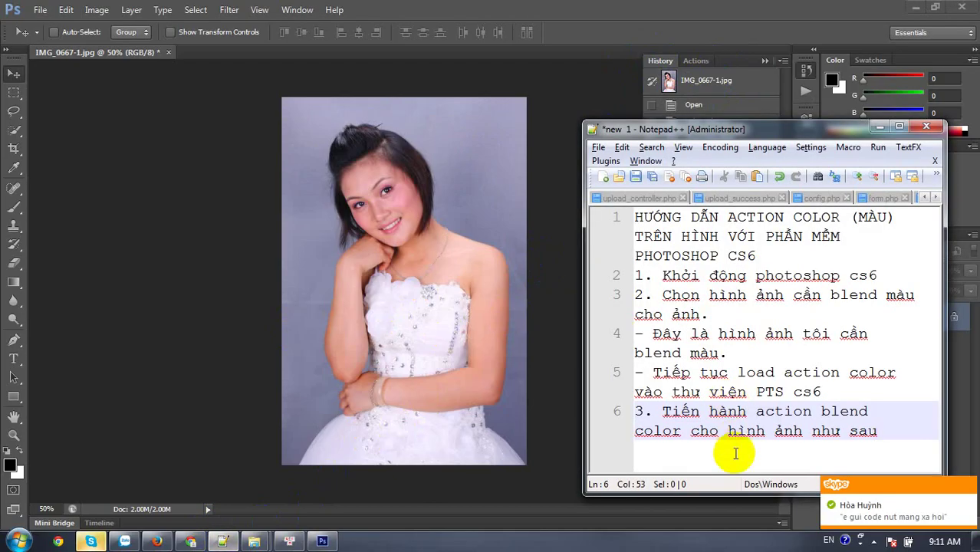
Add note line 7 saying the image colours look 'tươi sáng, đẹp hơn' after blending.
key("Return")
type("-")
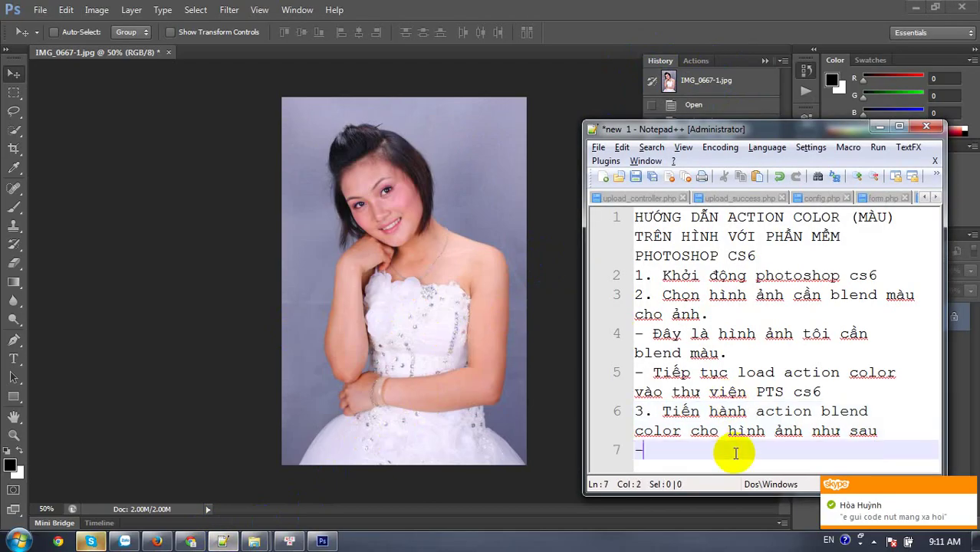
type(" Sau khi ")
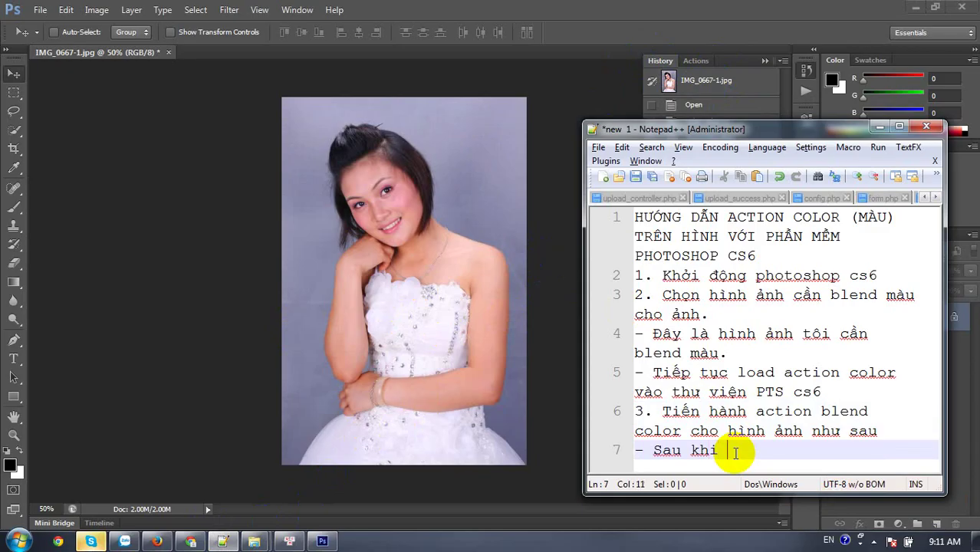
type("tôi ac")
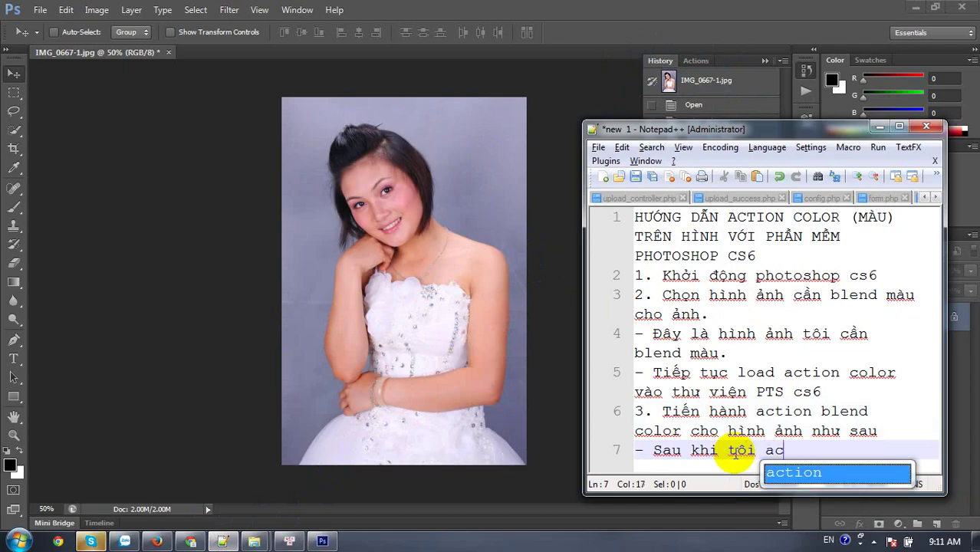
type("tion b")
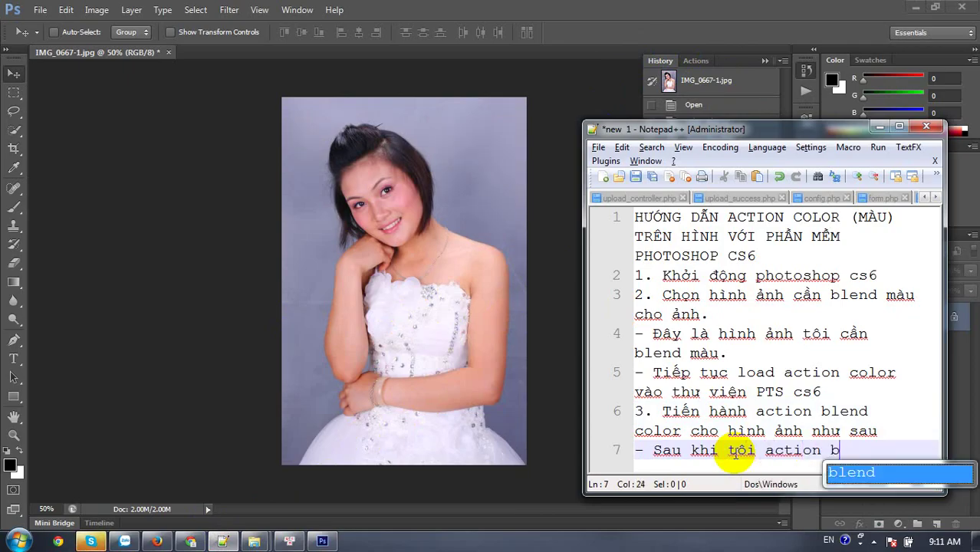
type("lend color a")
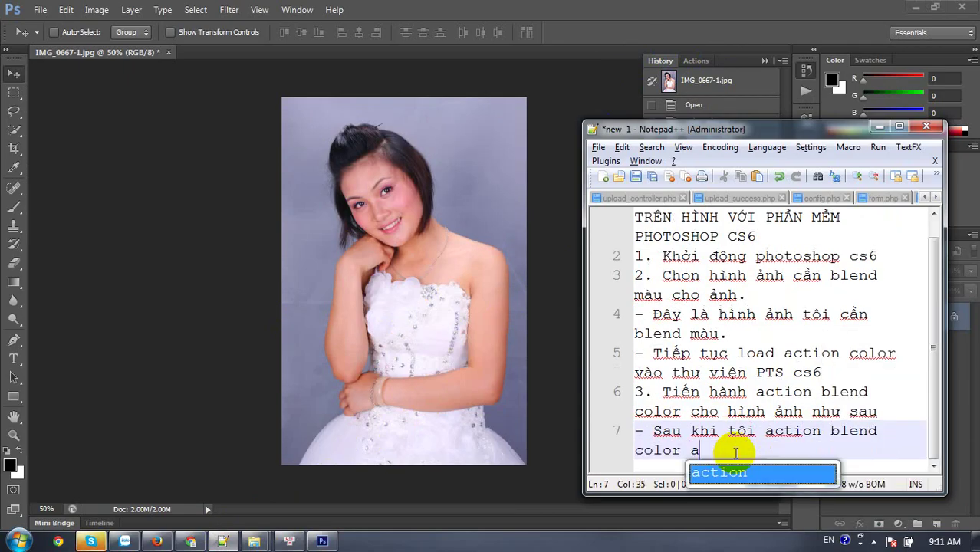
key("BackSpace")
type("ảnh ")
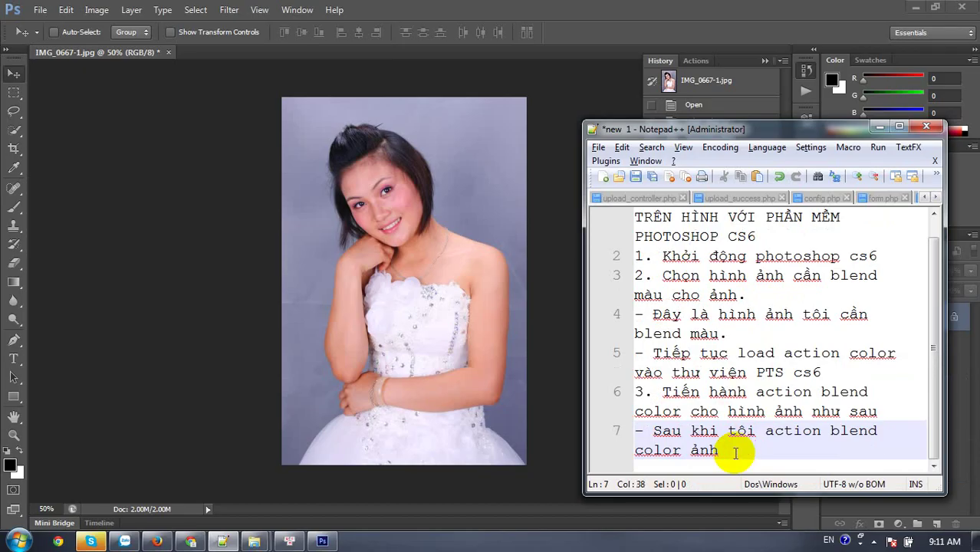
type("chụ, thì màu")
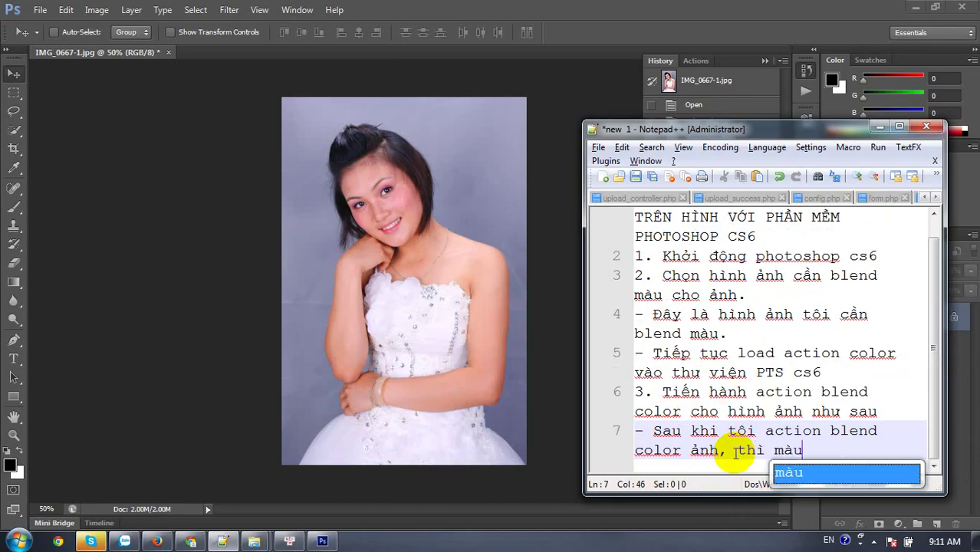
type(" c")
key("BackSpace")
type("sắc")
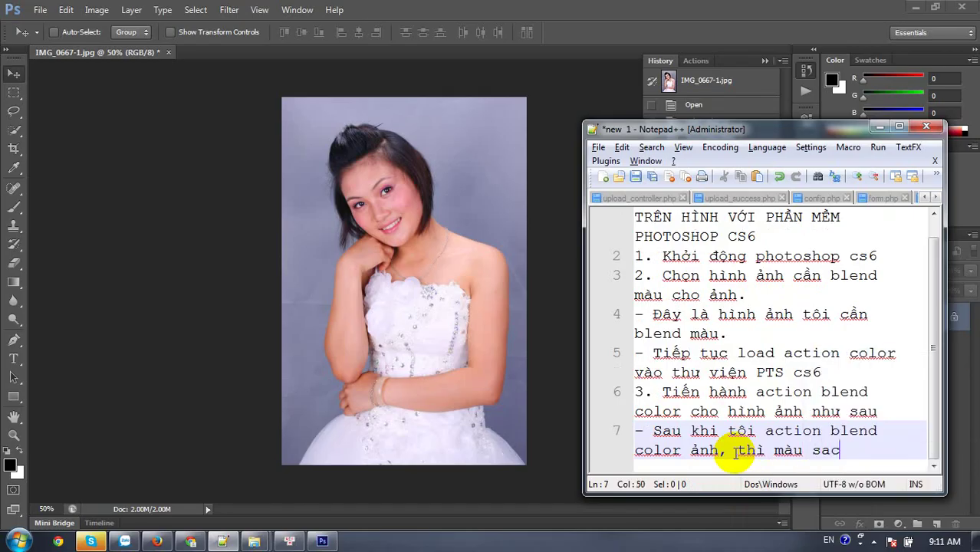
type(" hình ảnh tươi sán")
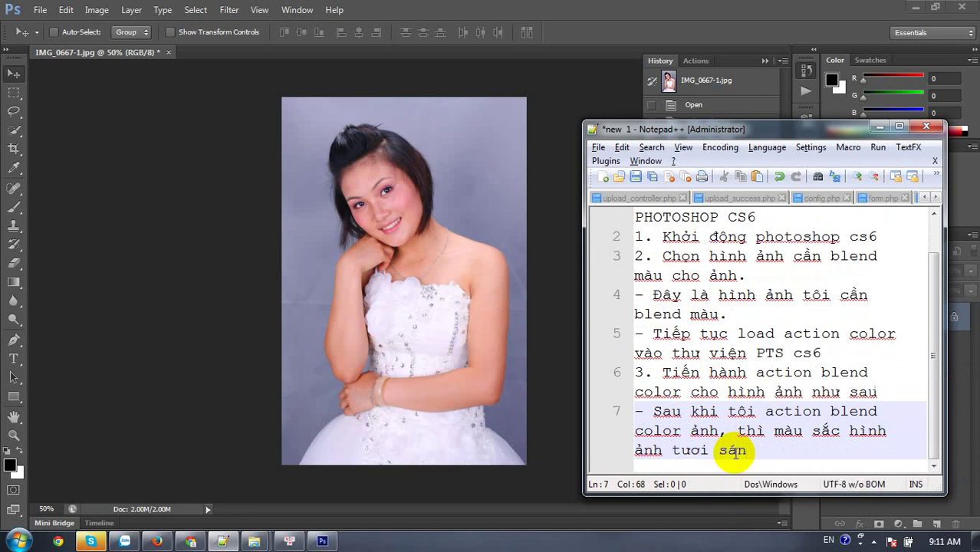
type("g, đẹp hơn")
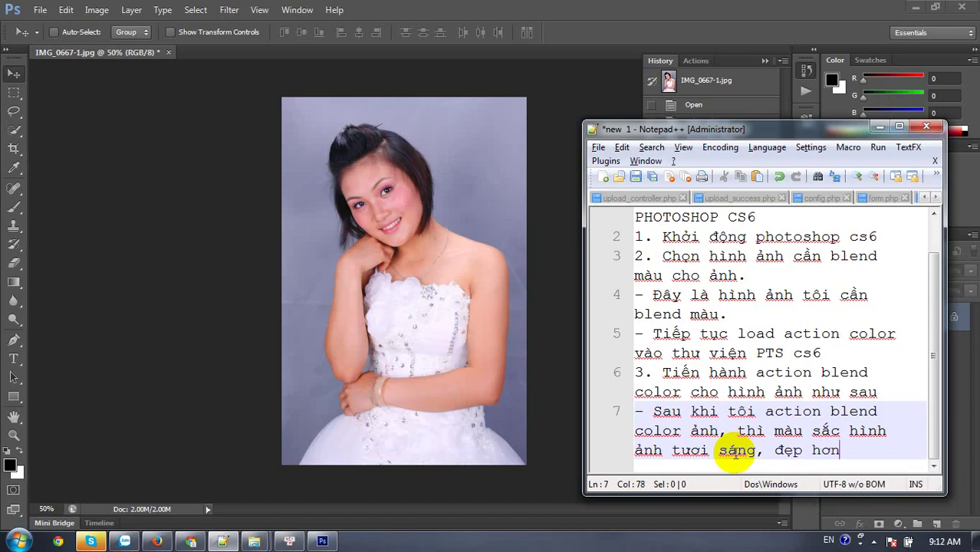
left_click(512, 320)
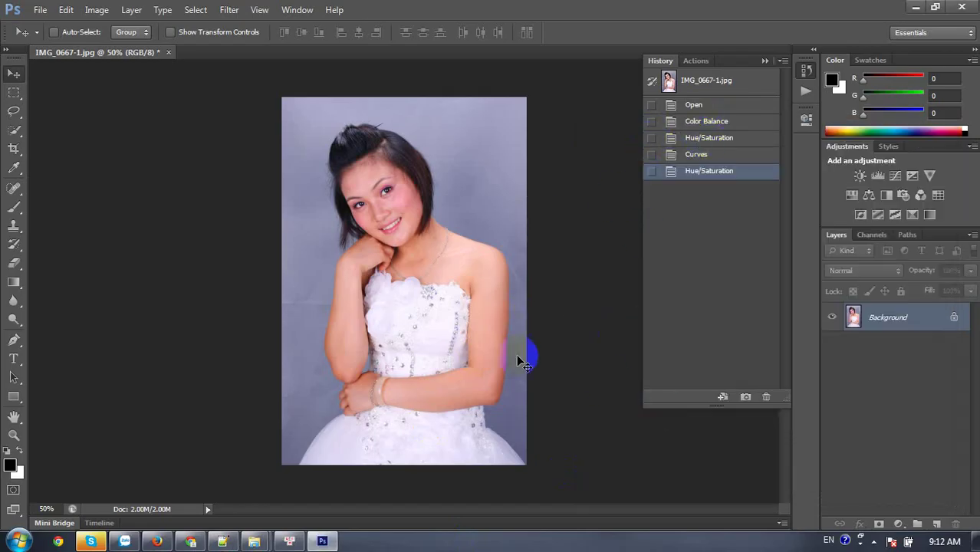
Close the edited photo without saving and reopen the original IMG_0667-1.jpg.
left_click(168, 52)
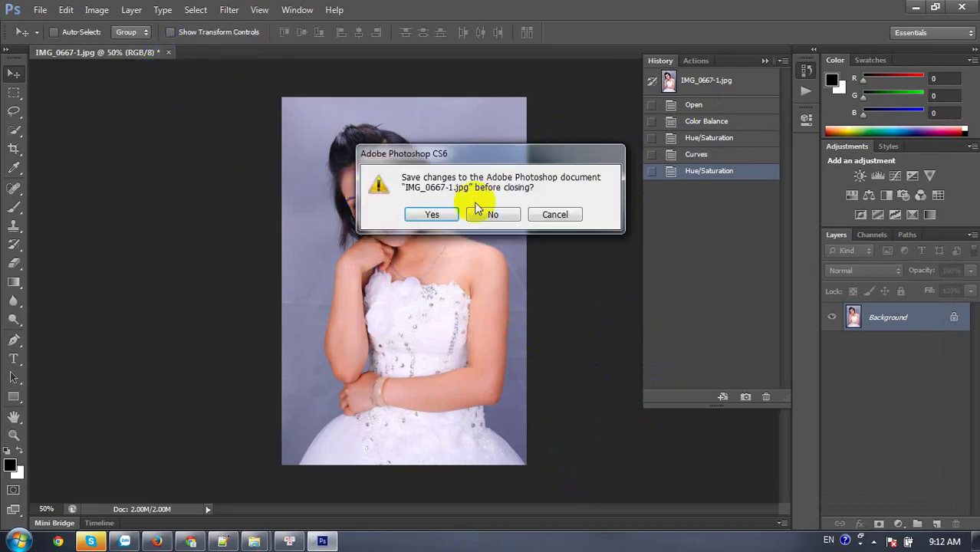
left_click(505, 218)
double_click(505, 218)
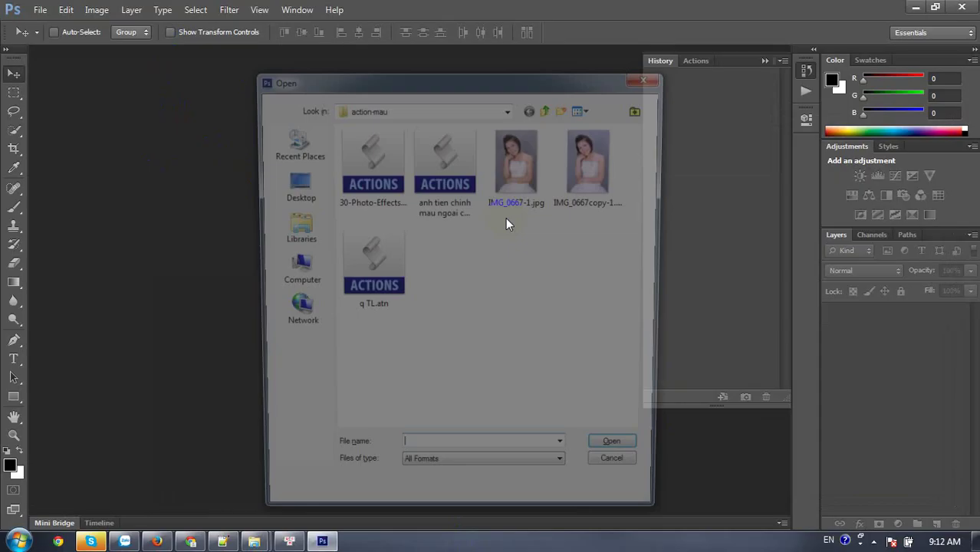
left_click(520, 174)
left_click(622, 456)
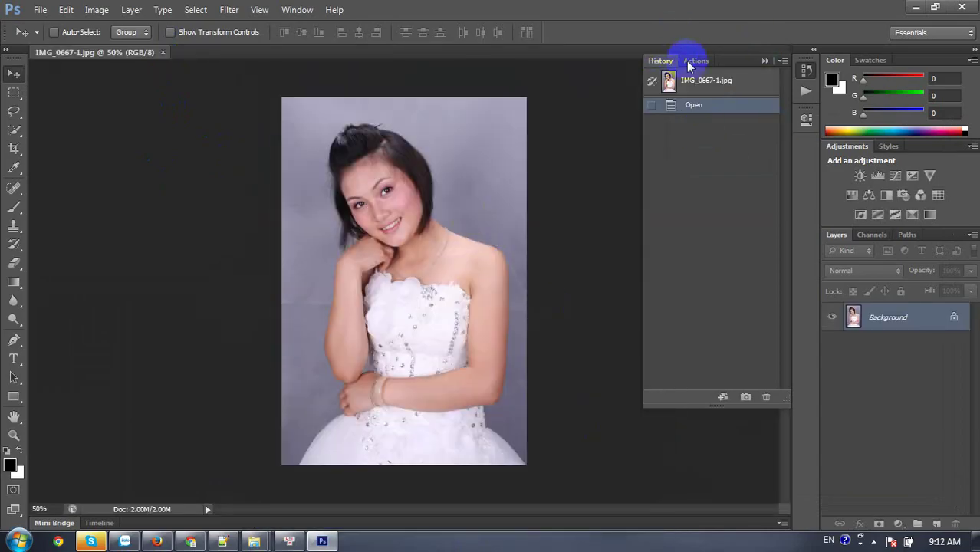
Play Action 71 from the Actions panel on the reopened photo.
left_click(688, 61)
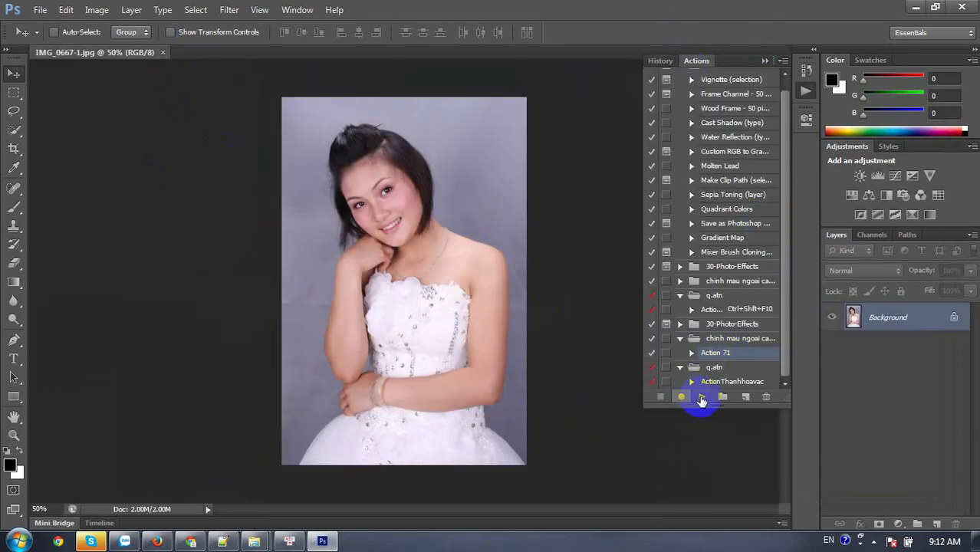
left_click(702, 396)
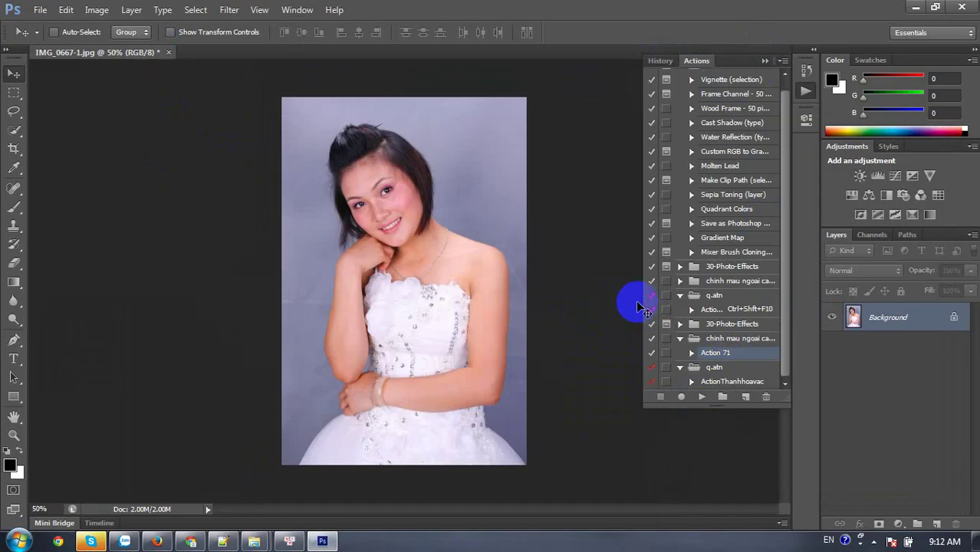
left_click(728, 351)
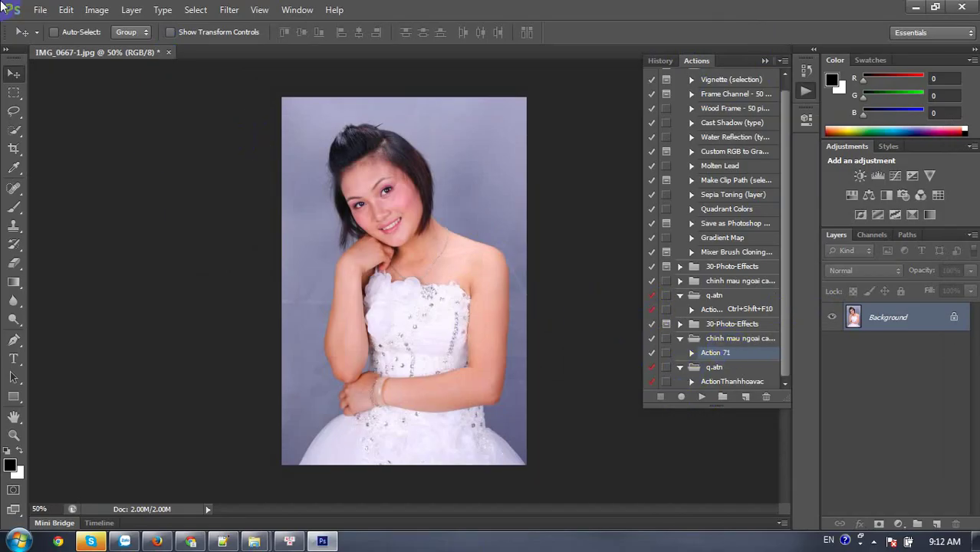
Save the toned photo as blend_1.jpg with default JPEG options, then close it.
left_click(40, 10)
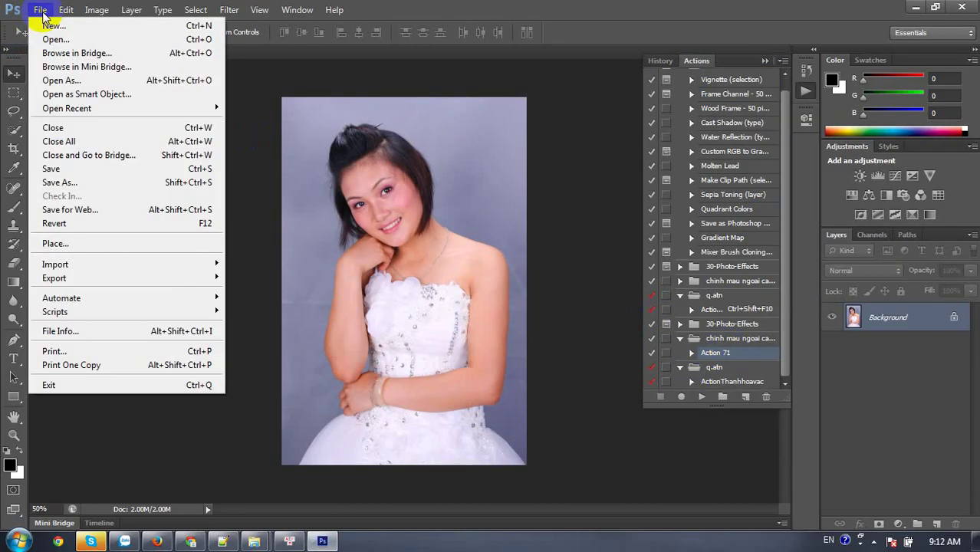
left_click(207, 183)
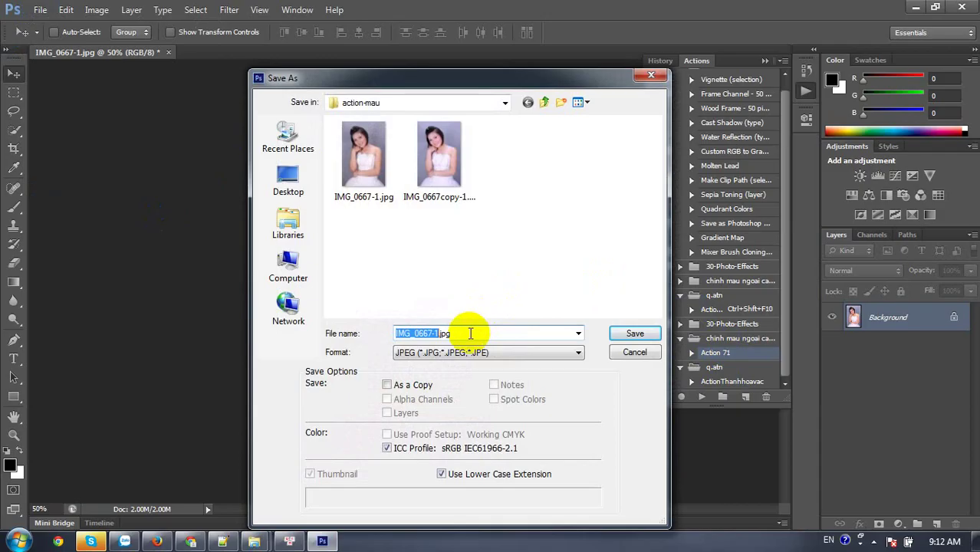
type("blend_")
left_click(625, 332)
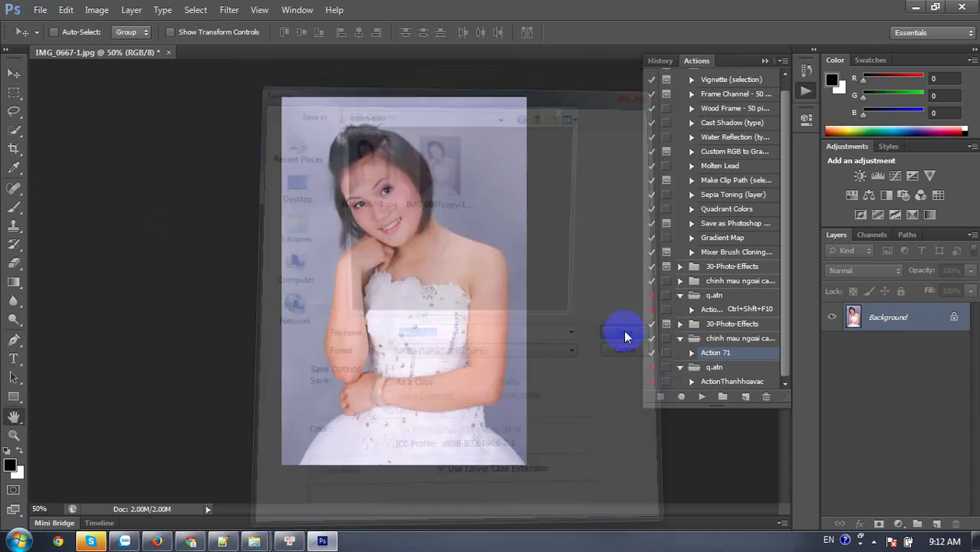
left_click(543, 140)
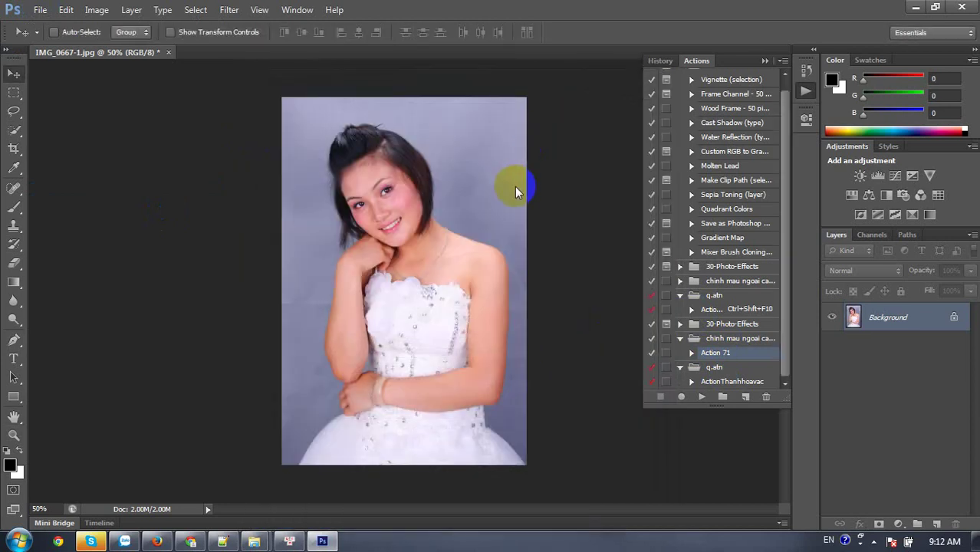
left_click(168, 52)
In the Open dialog, rename IMG_0667-1.jpg to blend_2.jpg.
left_click(165, 52)
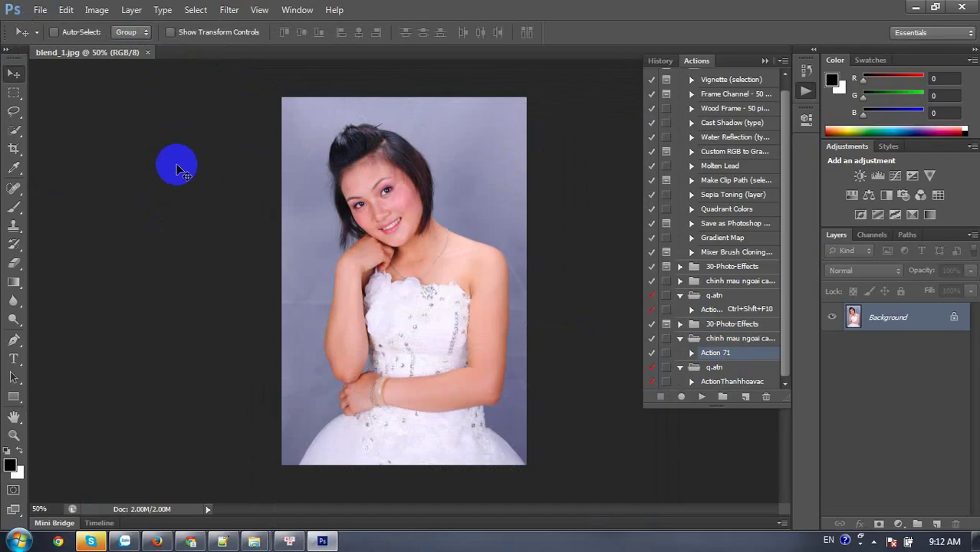
double_click(208, 181)
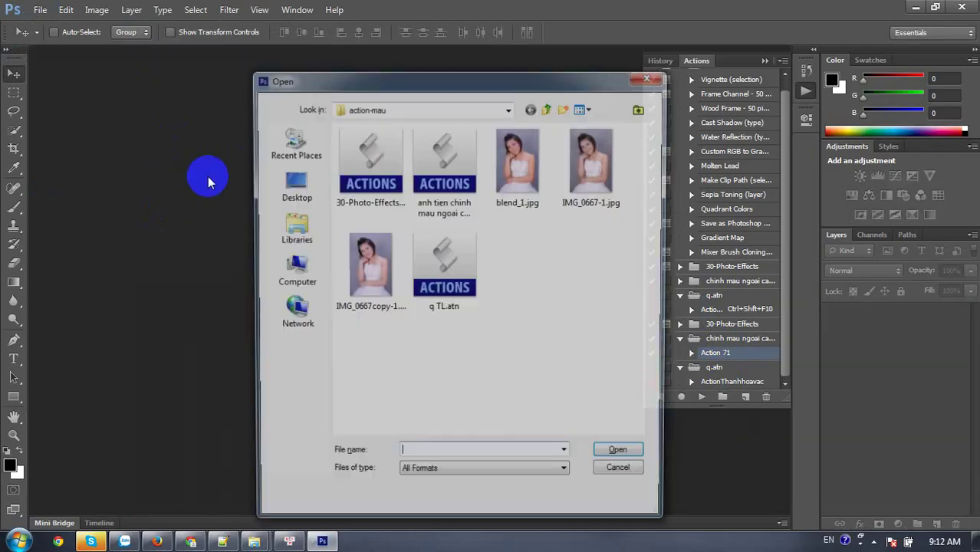
left_click(363, 253)
left_click(514, 183)
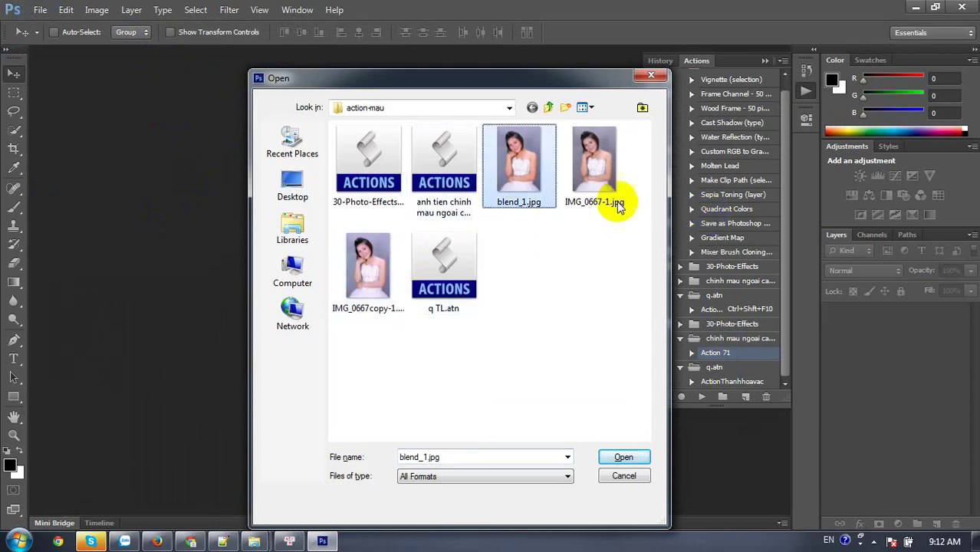
left_click(601, 198)
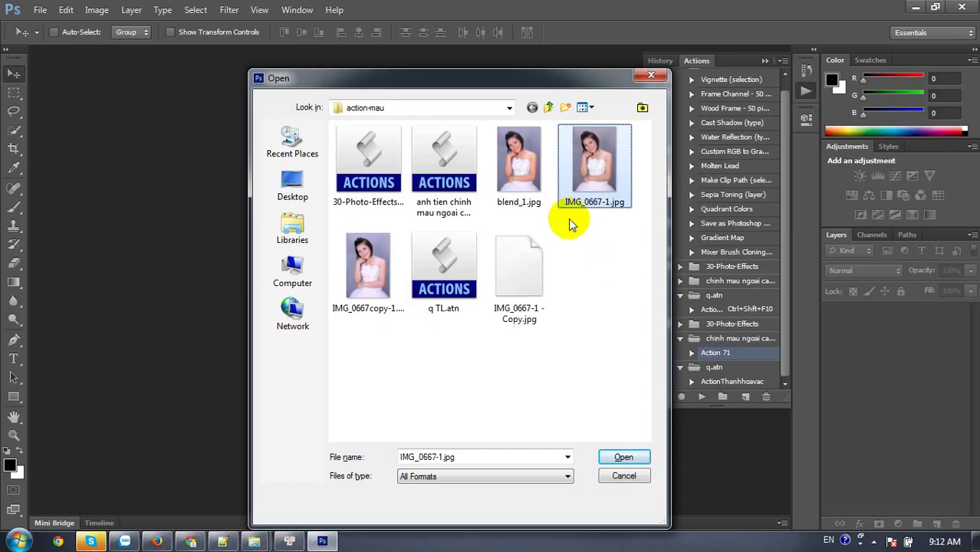
left_click(374, 307)
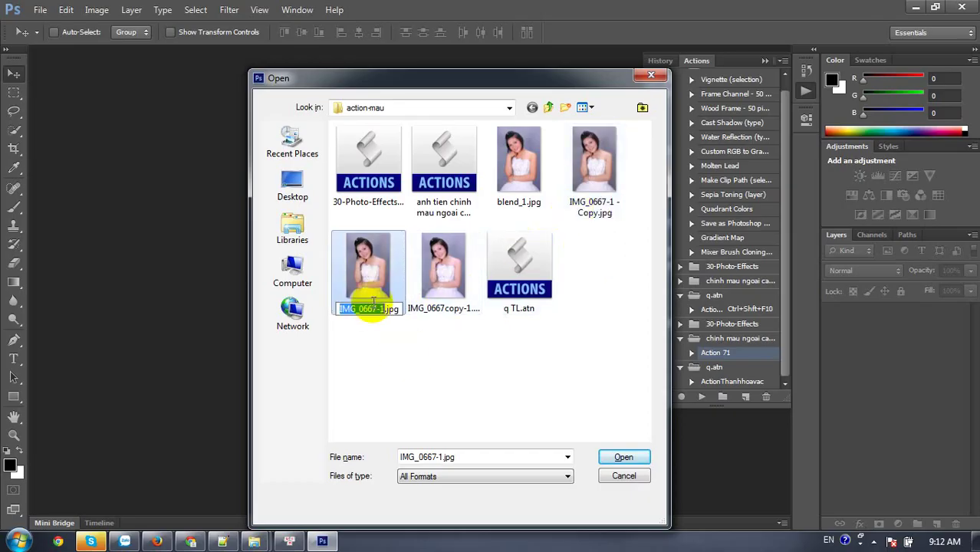
type("blend")
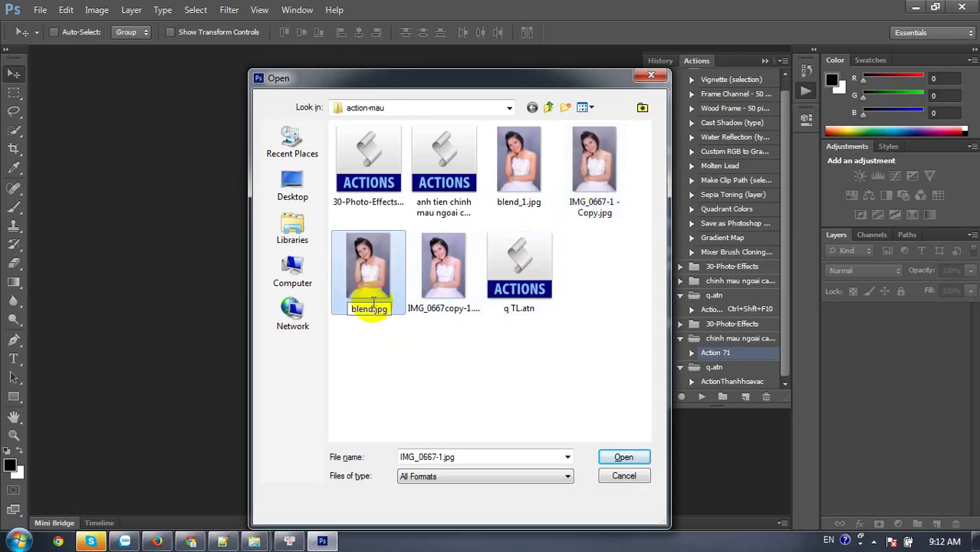
type("_2")
key("Return")
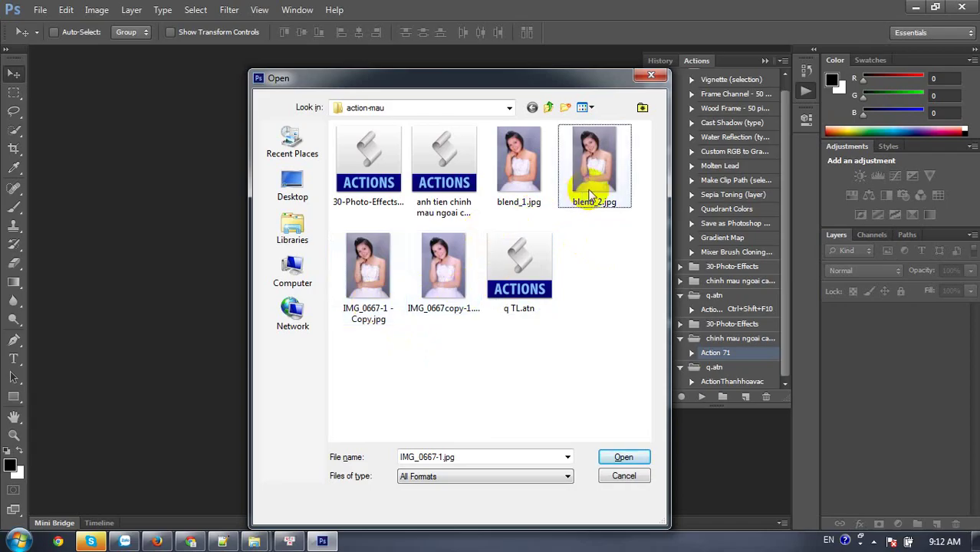
Rename IMG_0667-1 - Copy.jpg to blend_3.jpg.
left_click(368, 280)
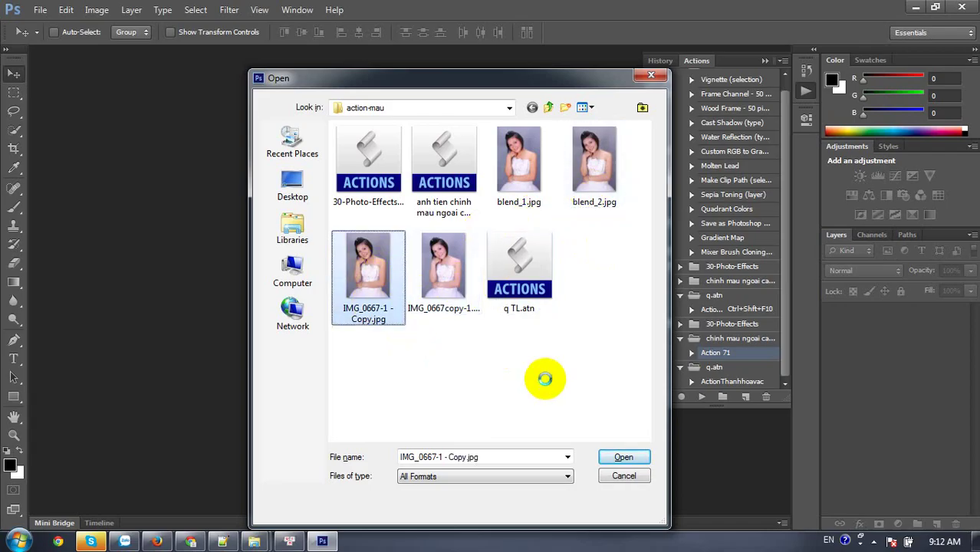
key("F2")
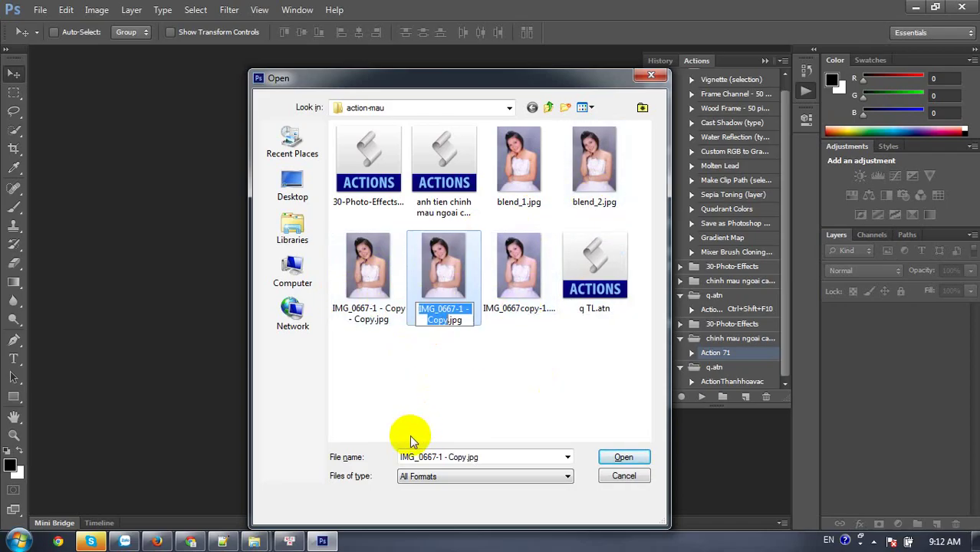
type("blend")
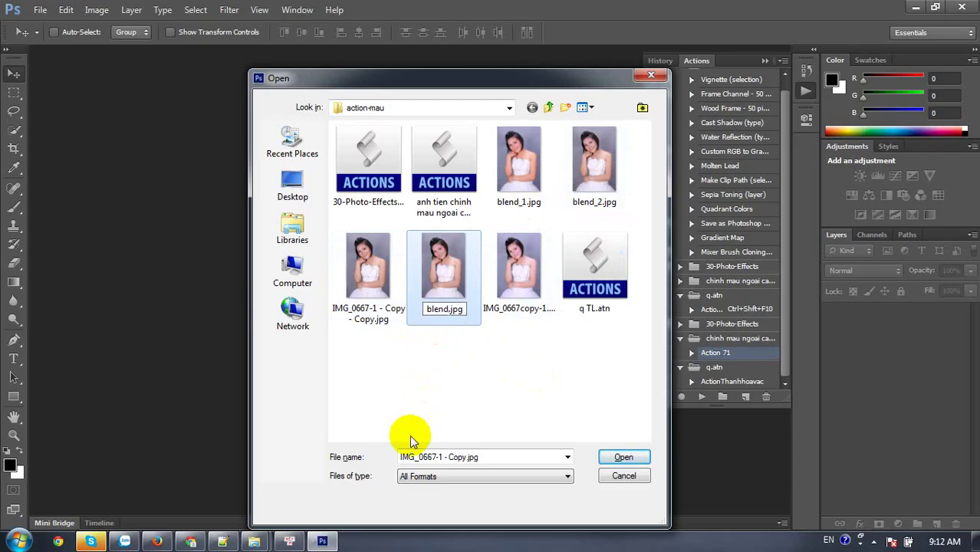
type("_3")
key("Return")
left_click(438, 284)
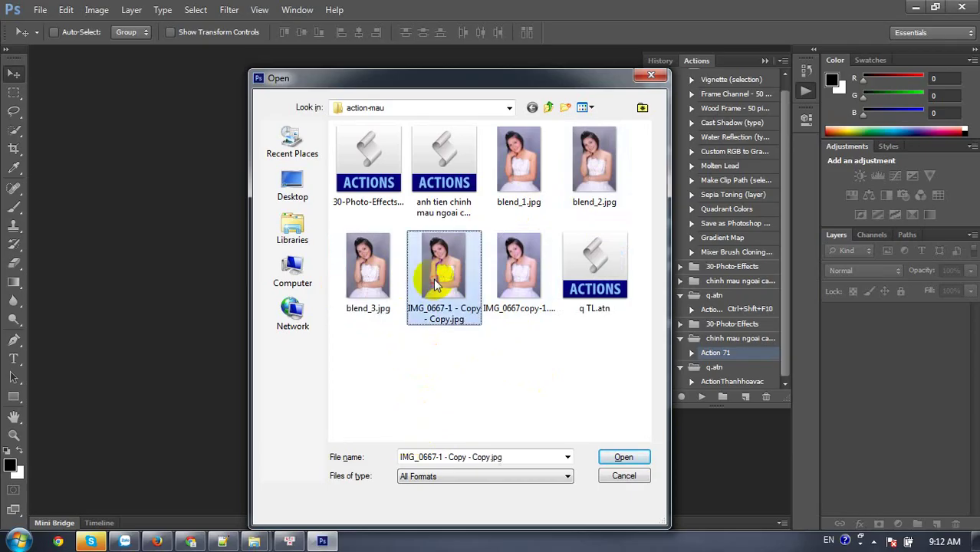
Open blend_3.jpg and blend_2.jpg together, then return to the Notepad++ notes.
left_click(381, 295, "ctrl")
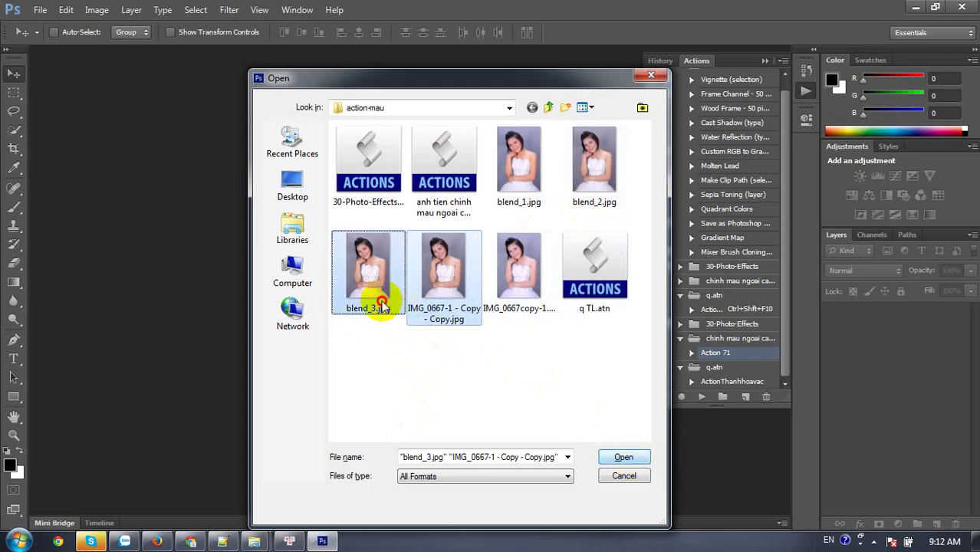
left_click(377, 304)
left_click(579, 164, "ctrl")
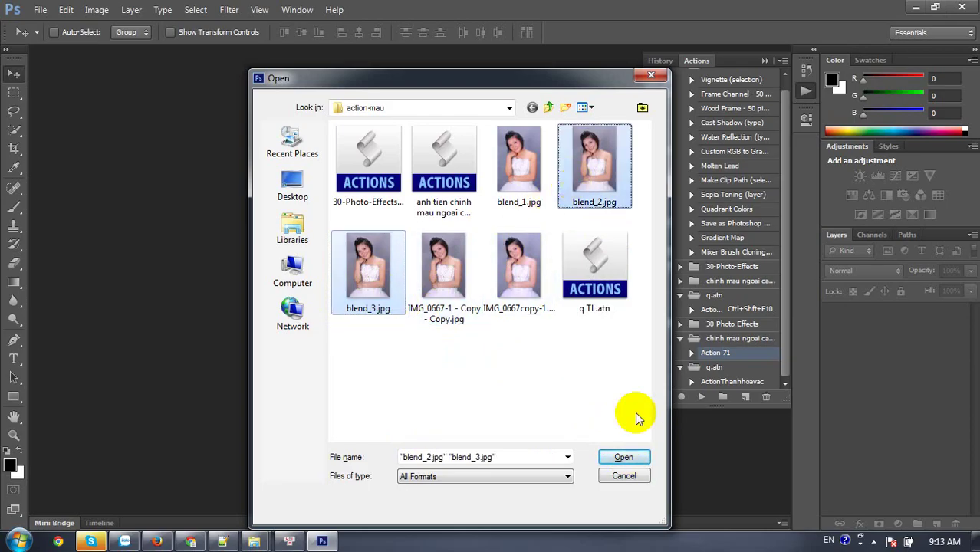
left_click(623, 457)
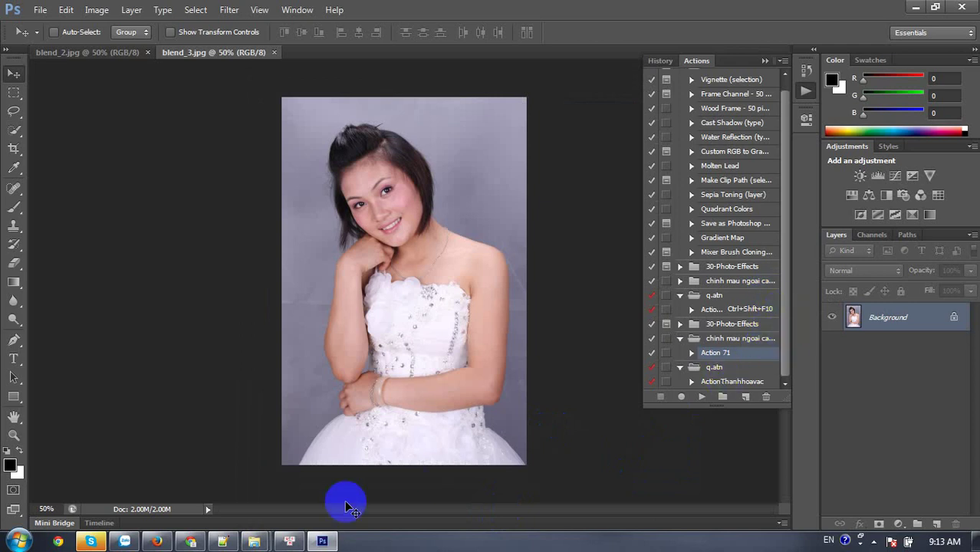
left_click(222, 541)
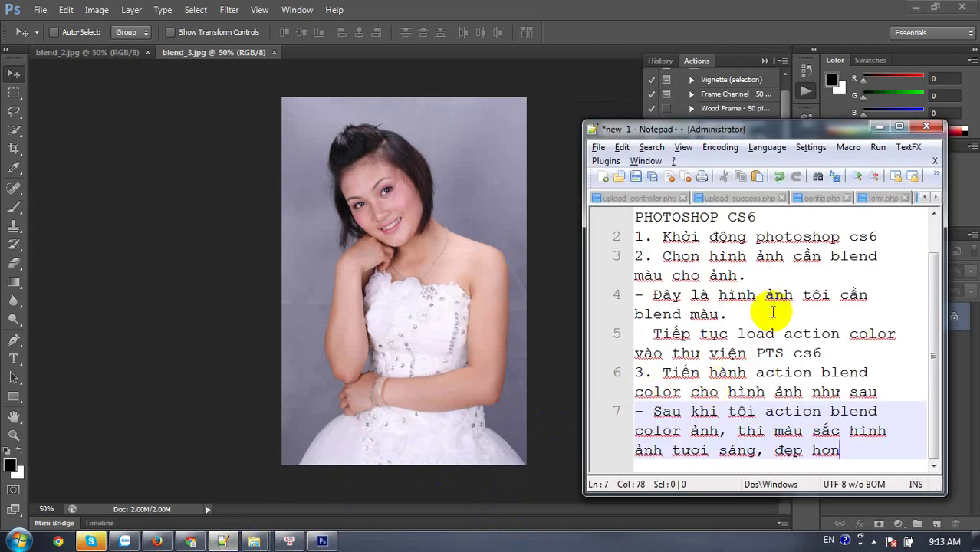
Start note line 8 about blending two more colours and stretch the notes window taller.
key("Return")
type("- Tô")
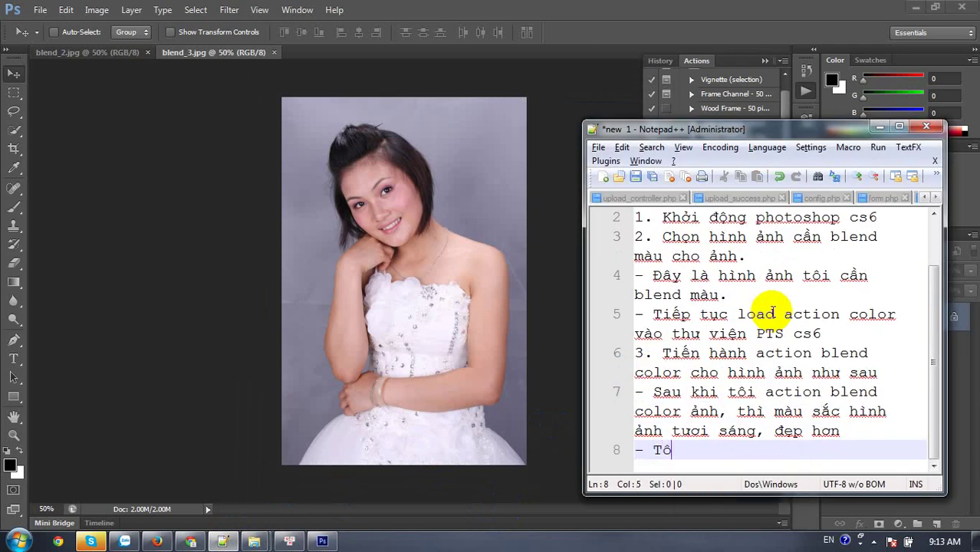
type("i sẽ")
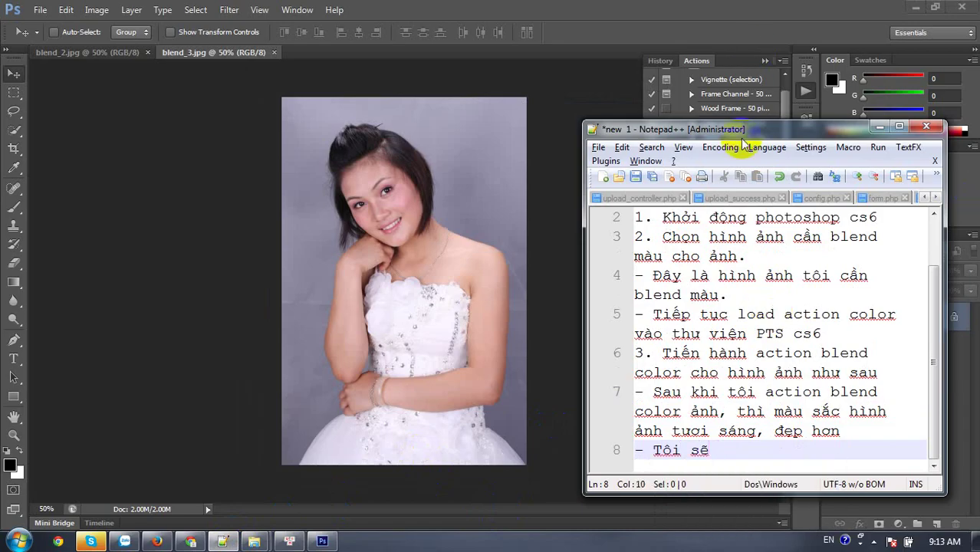
left_click_drag(712, 122, 713, 3)
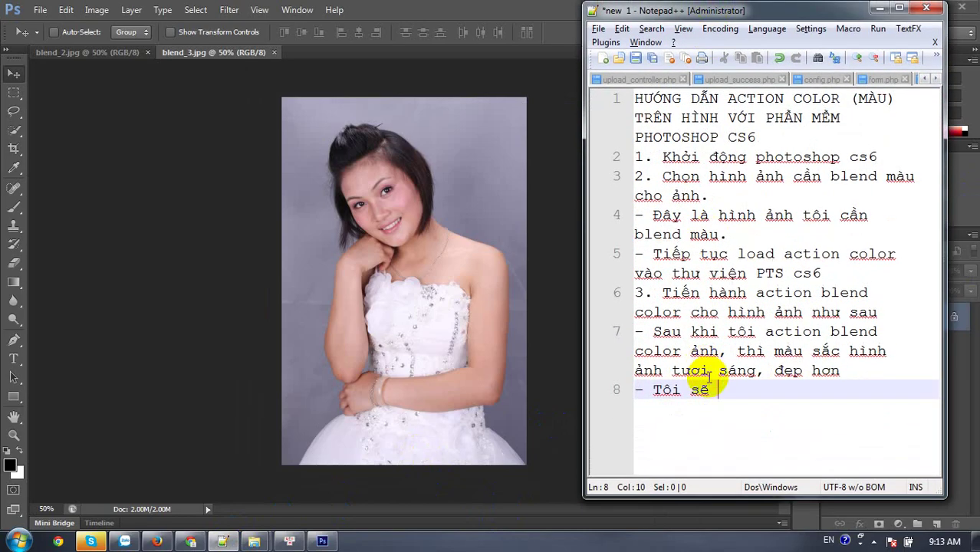
type("tiến h")
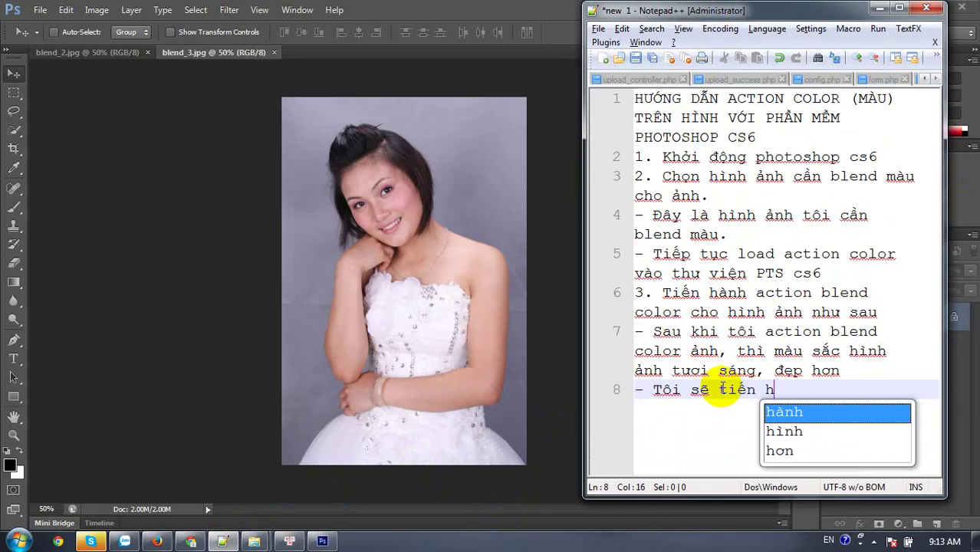
type("ành ")
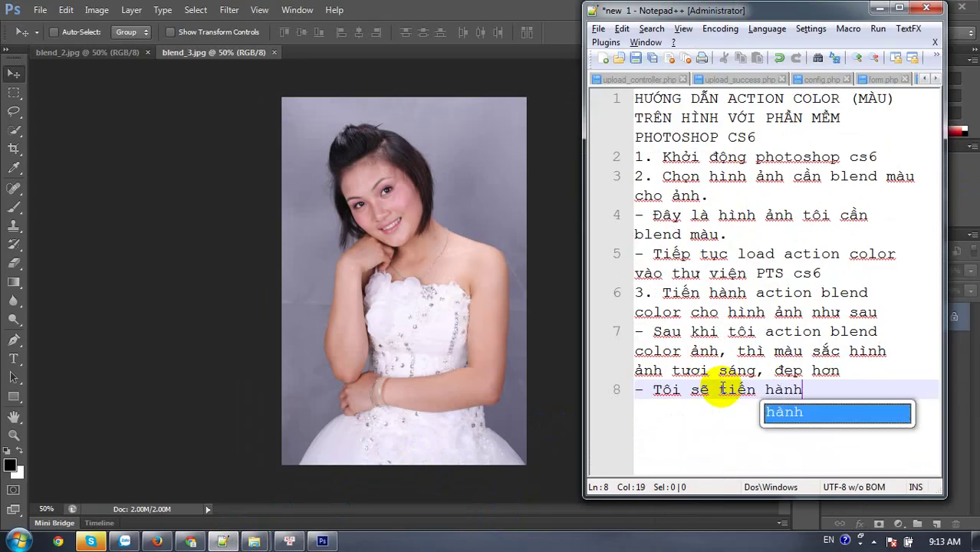
type("blen")
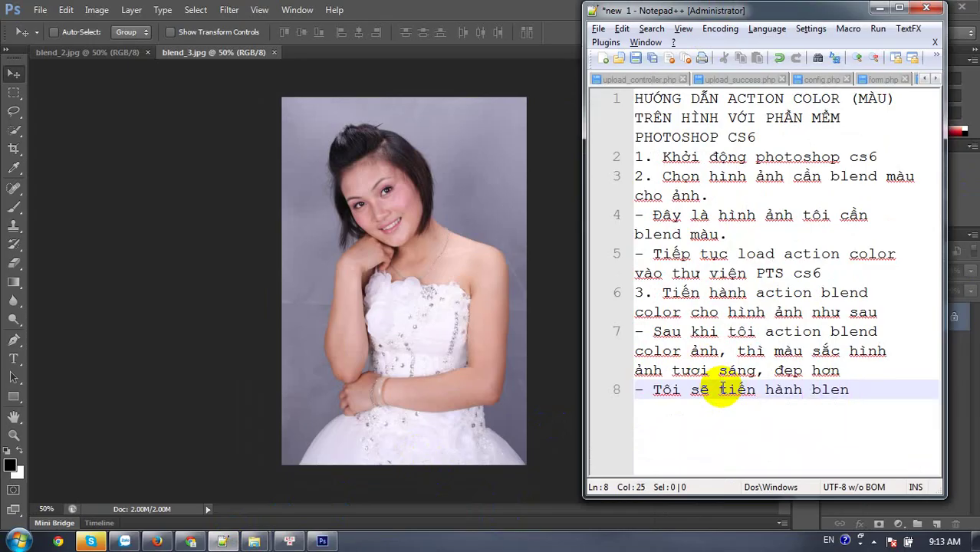
type(" the")
type("mày")
key("BackSpace")
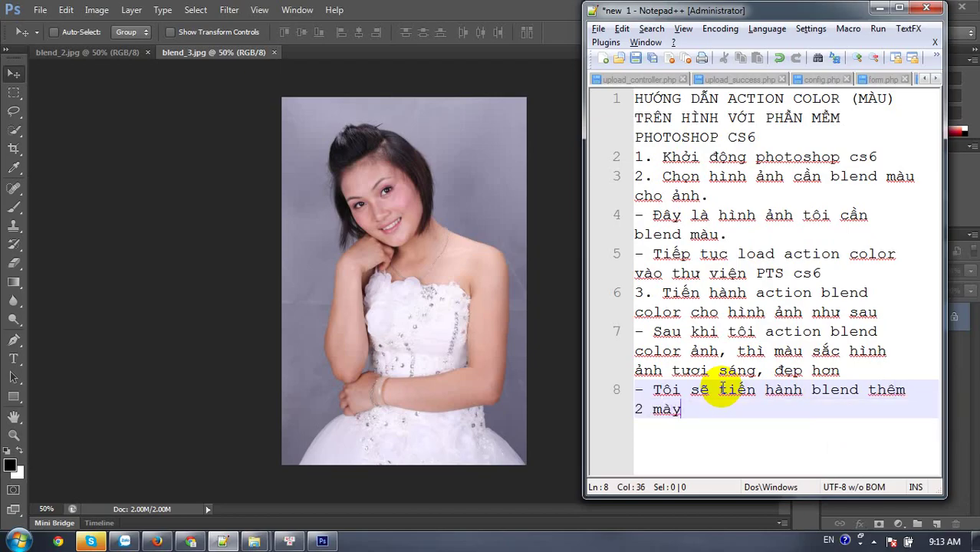
type("cho ")
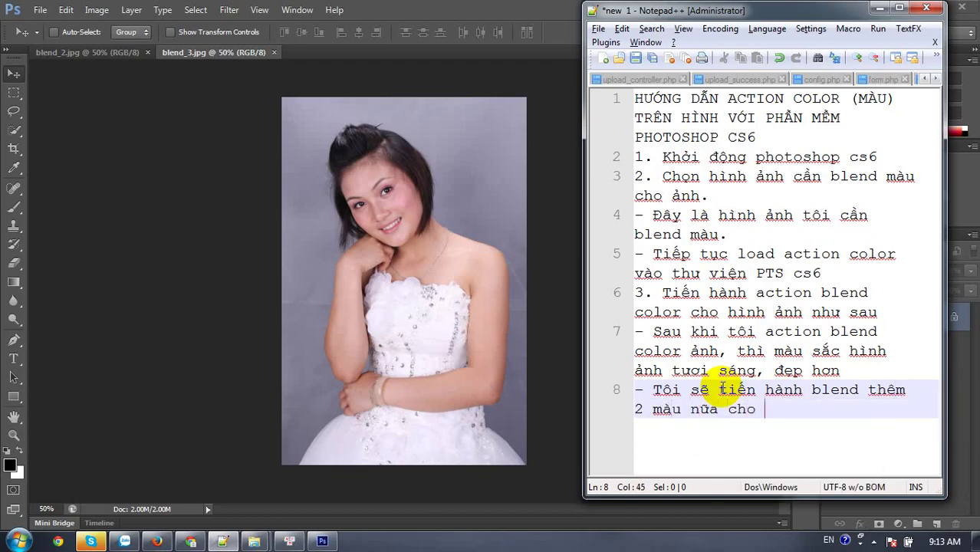
type("các ba")
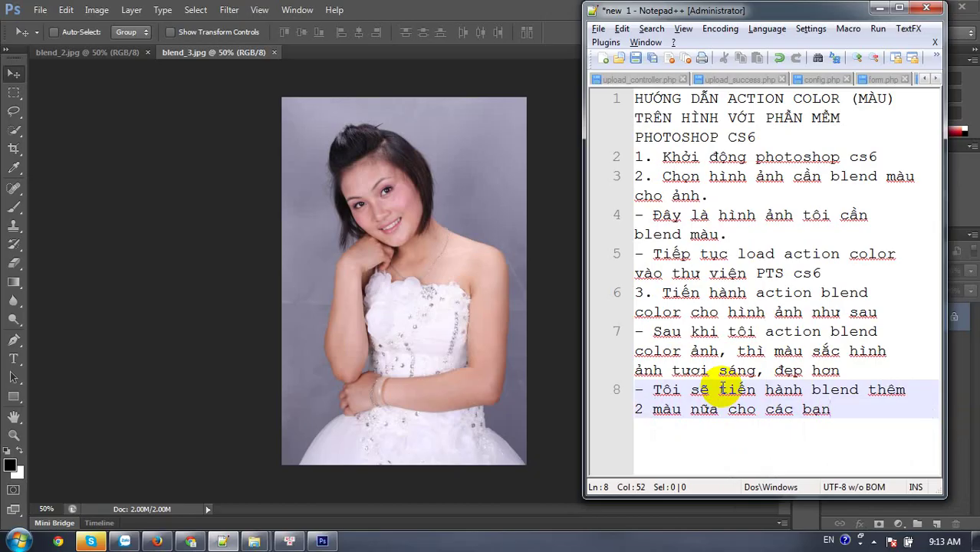
Play ActionThanhhoavac on blend_3.jpg, accepting the profile prompt and unavailable-command warning.
left_click(564, 368)
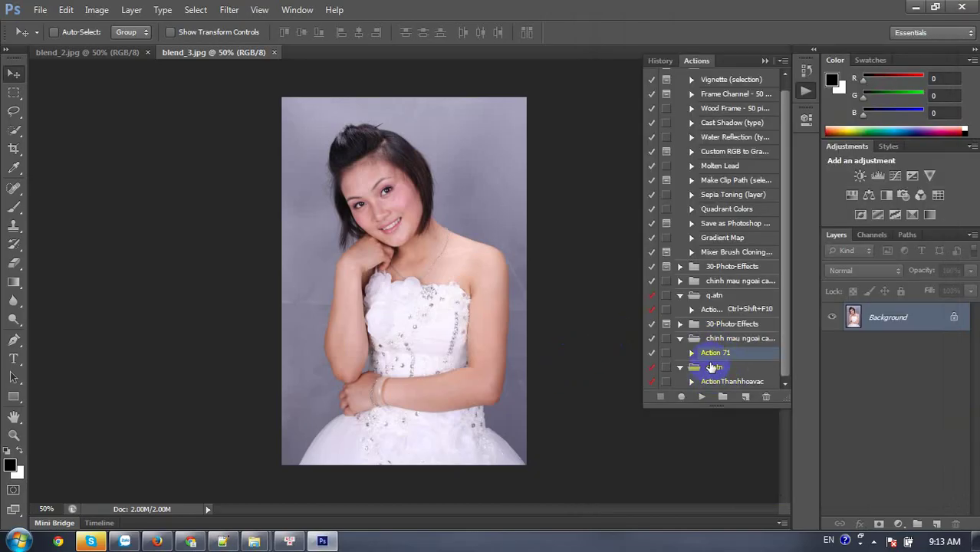
left_click(743, 381)
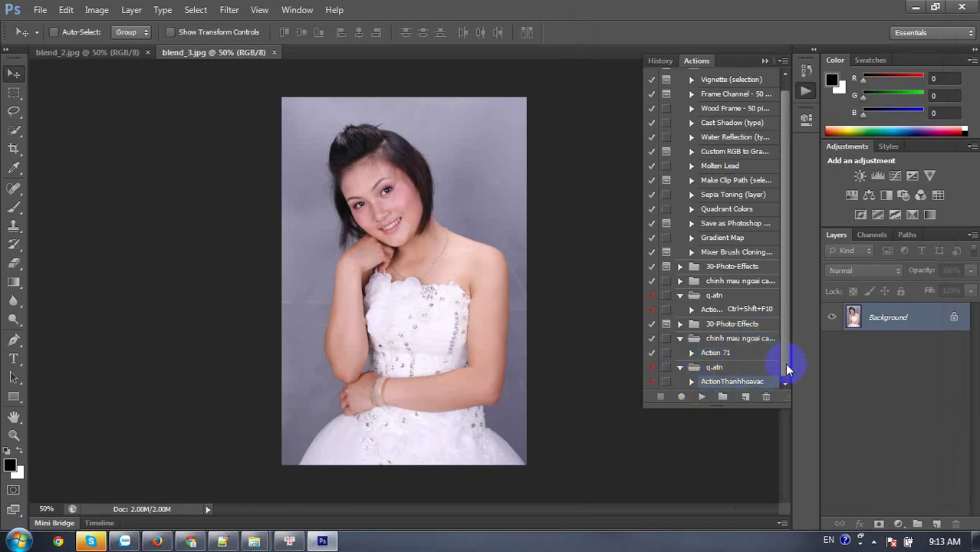
left_click(677, 340)
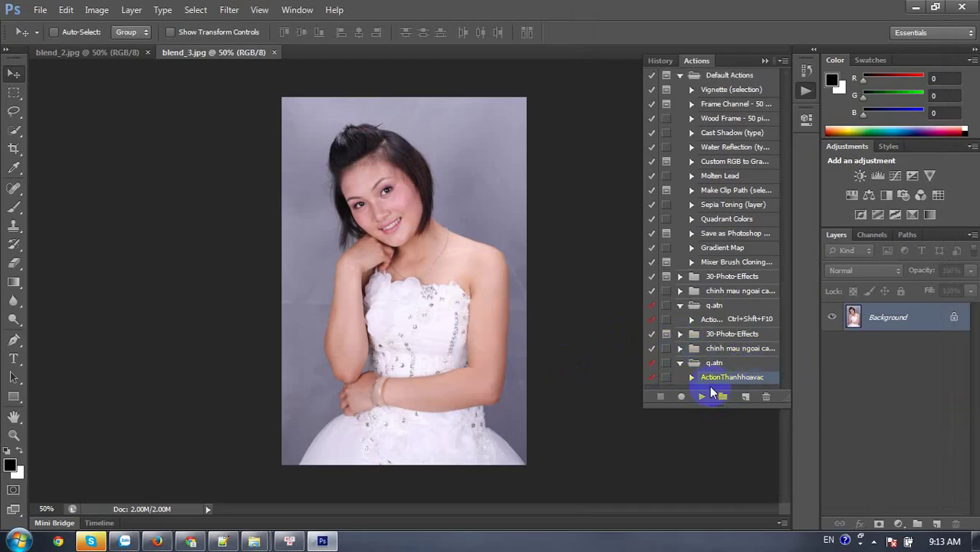
left_click(700, 396)
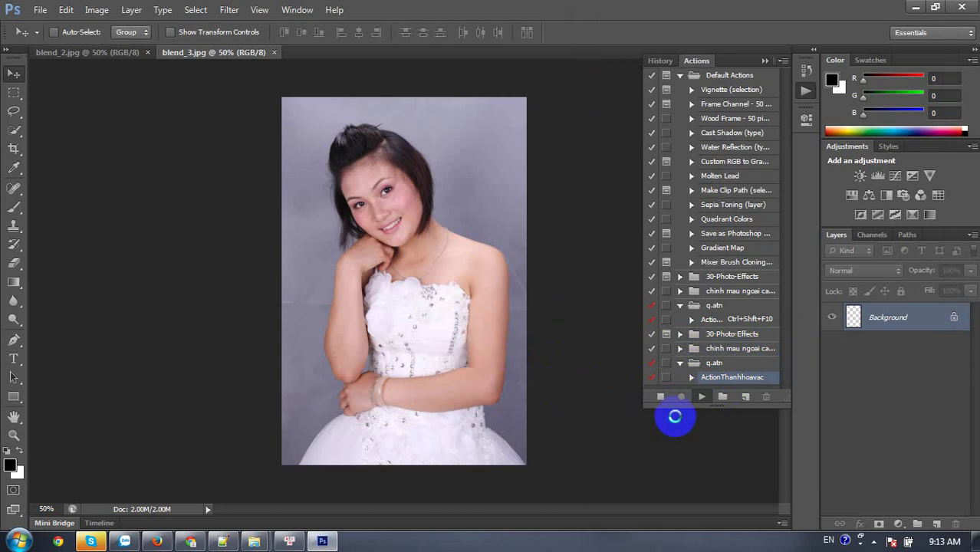
left_click(601, 183)
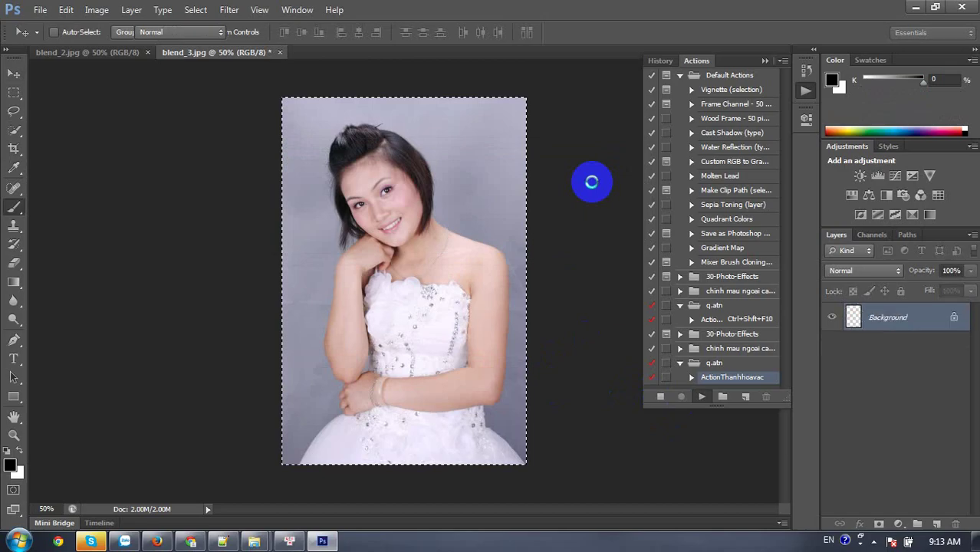
left_click(394, 216)
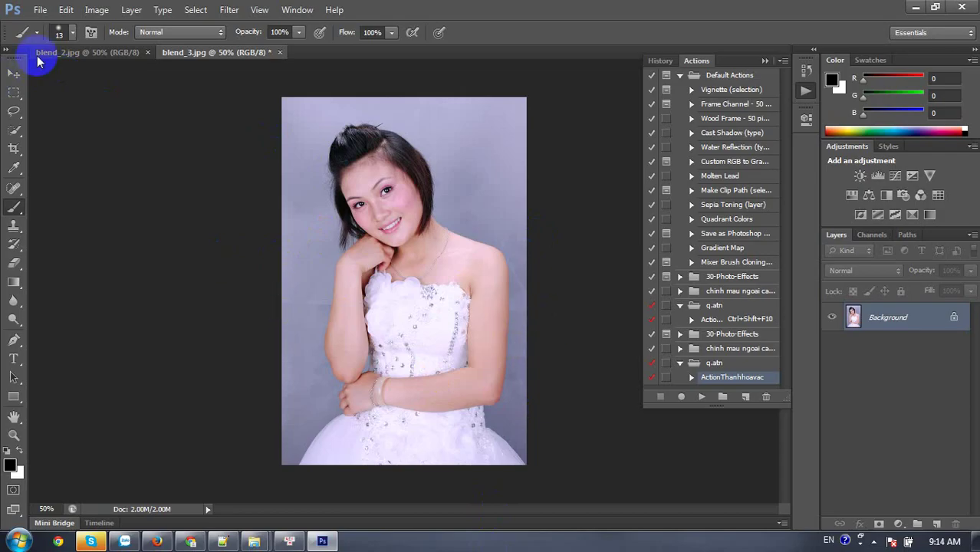
Save blend_3.jpg with default JPEG settings and switch to the blend_2.jpg document.
left_click(39, 10)
left_click(65, 170)
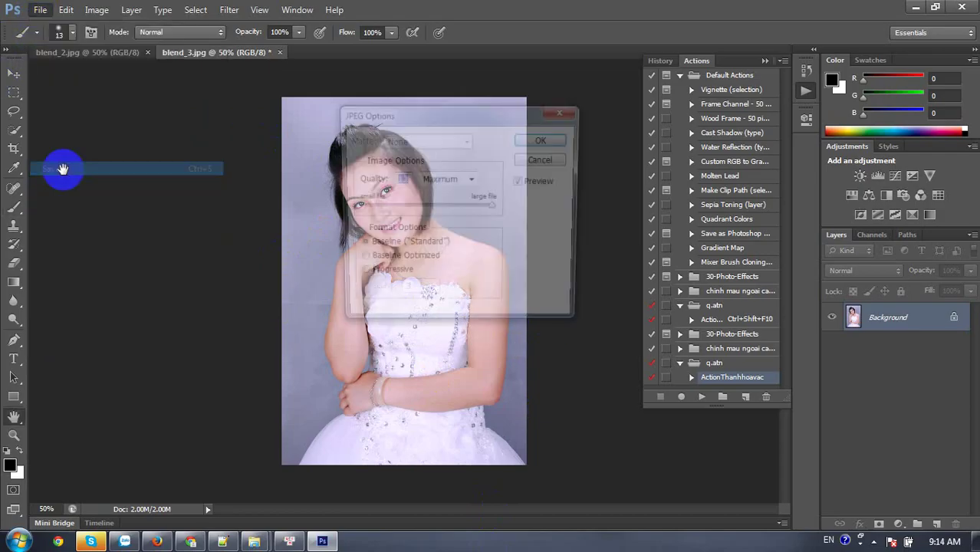
left_click(543, 140)
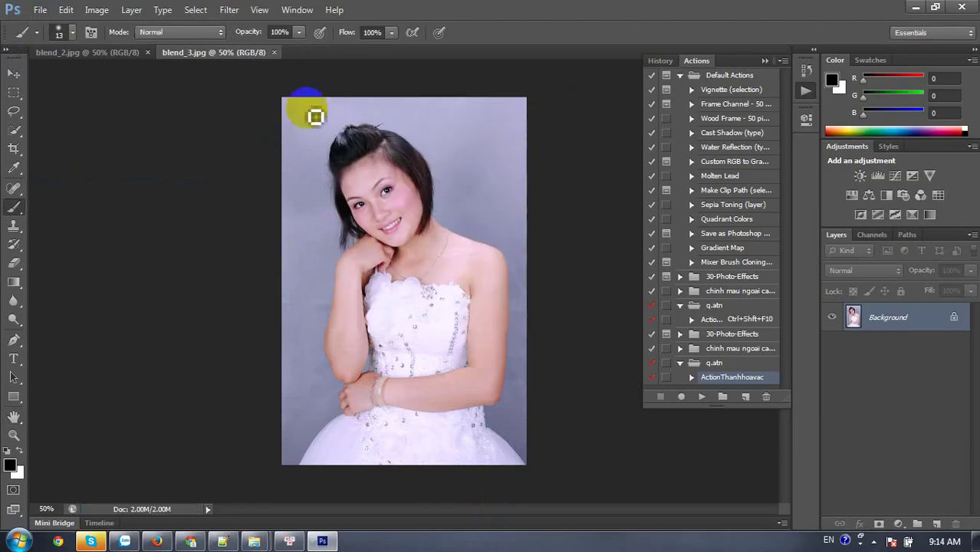
left_click(102, 56)
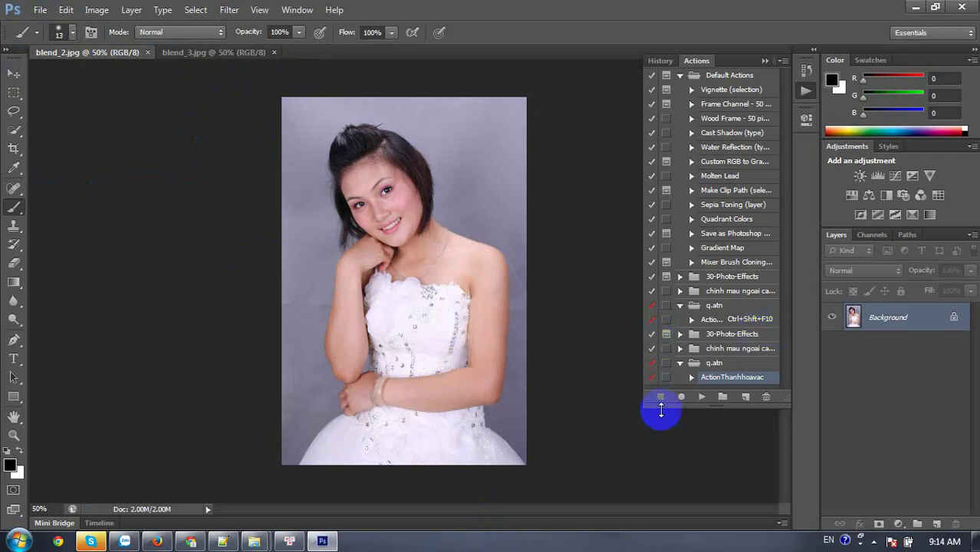
Play the 30-Photo-Effects 'effect 01' action on blend_2, continuing past the Define Stroke prompt.
left_click(678, 338)
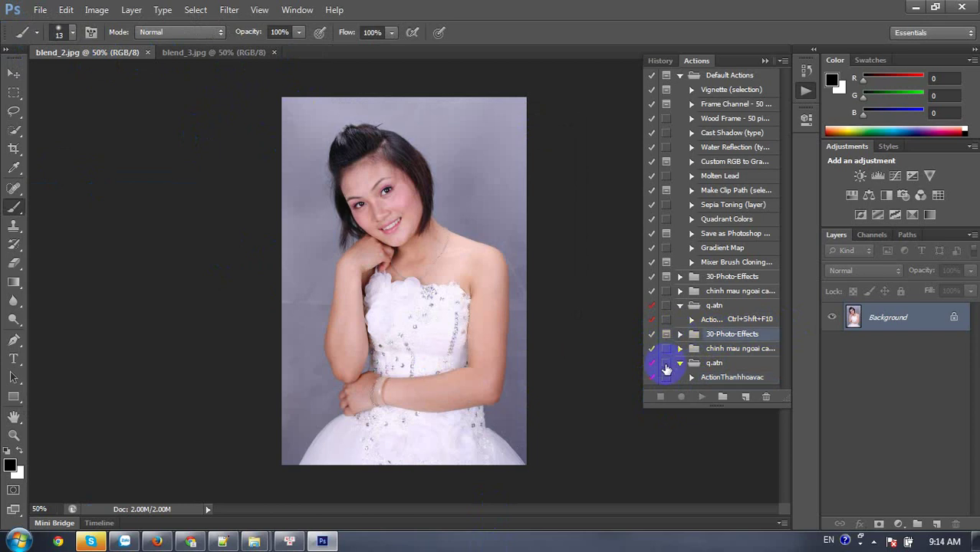
left_click(680, 364)
left_click(680, 336)
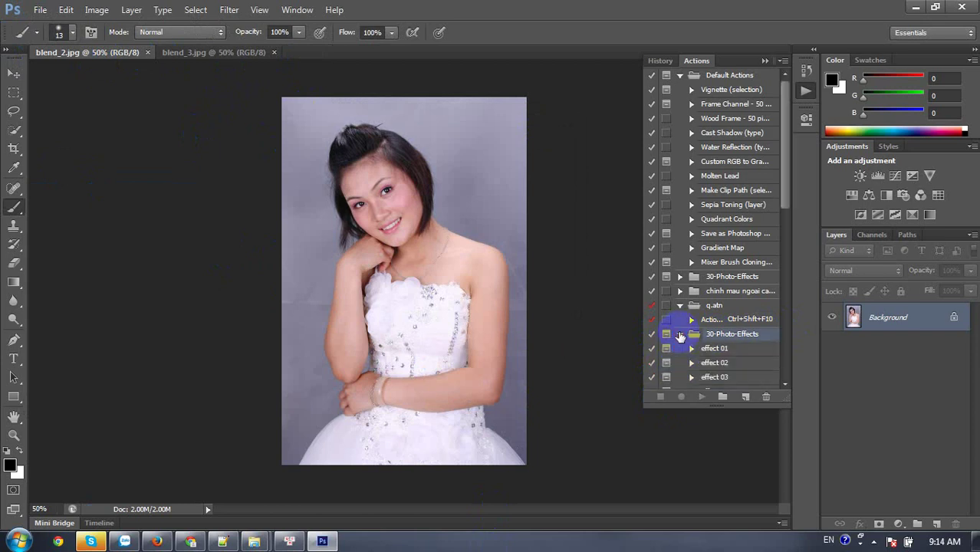
left_click(711, 348)
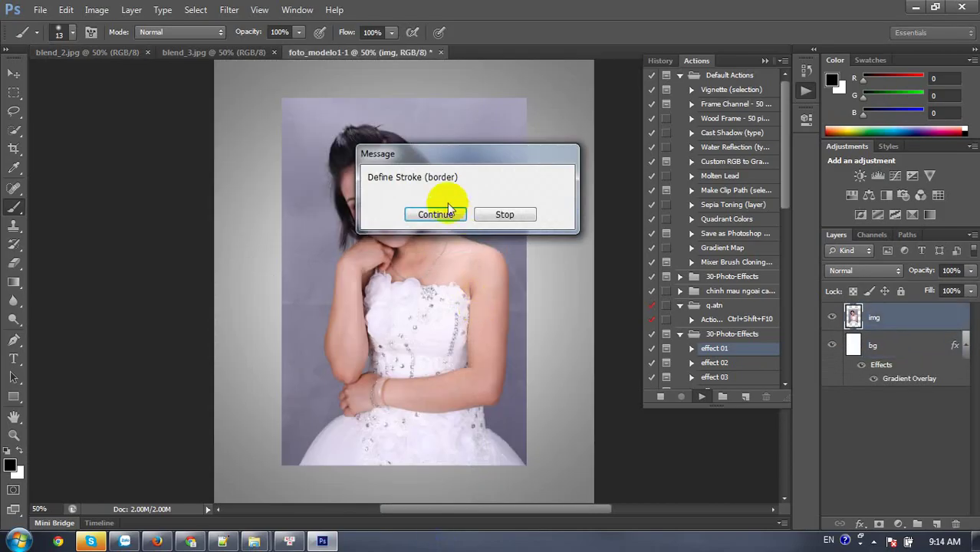
left_click(432, 213)
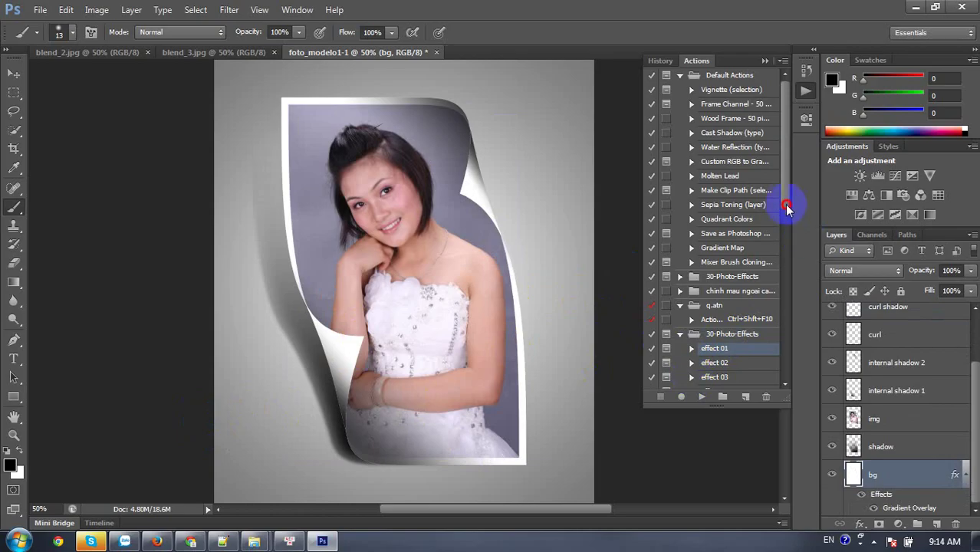
mouse_move(786, 207)
left_mouse_down()
mouse_move(785, 384)
mouse_move(774, 220)
left_mouse_up()
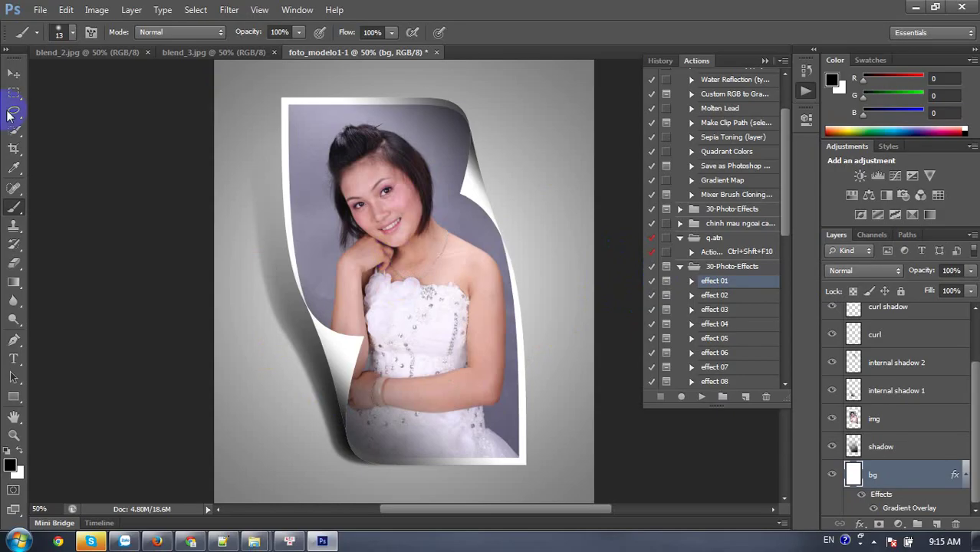
Try saving a JPEG copy over blend_2.jpg, which fails with a could-not-save error.
left_click(40, 10)
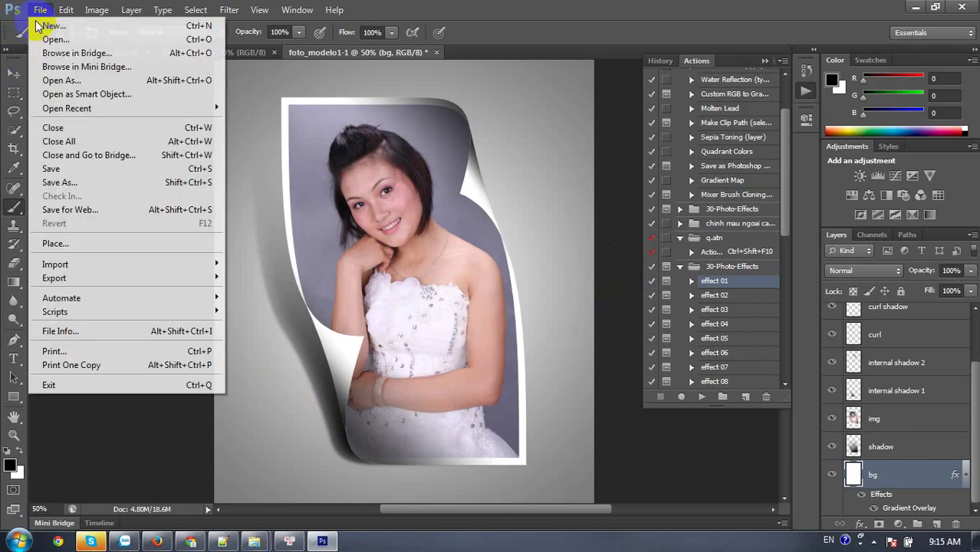
left_click(46, 168)
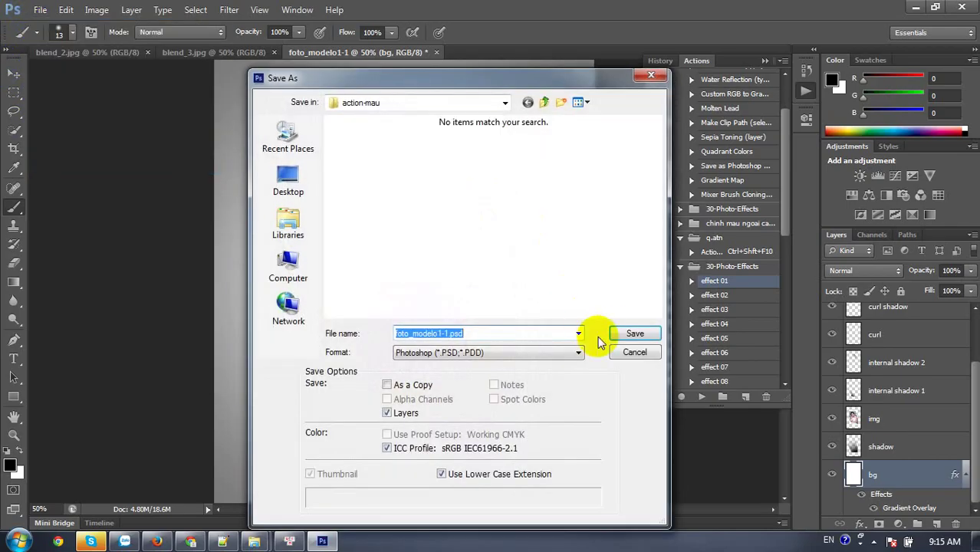
left_click(489, 354)
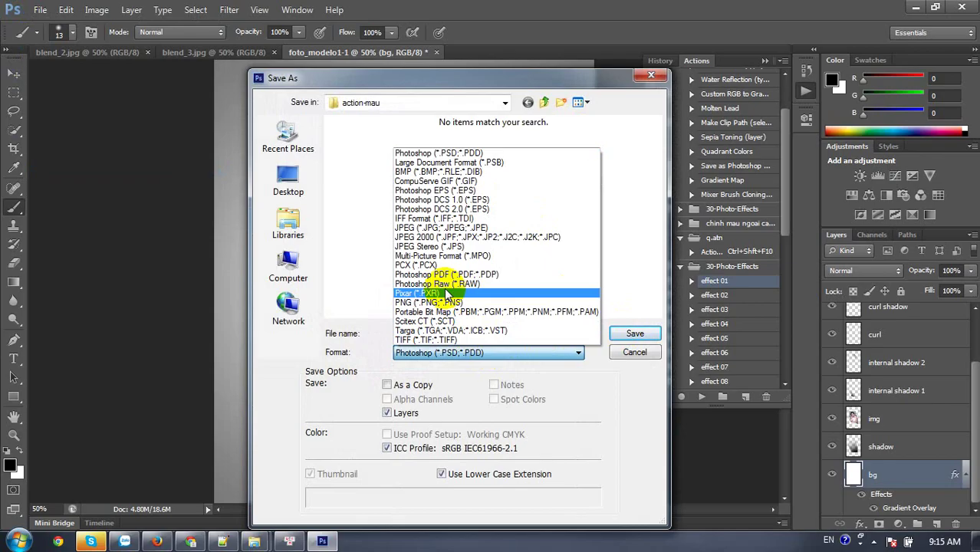
left_click(429, 227)
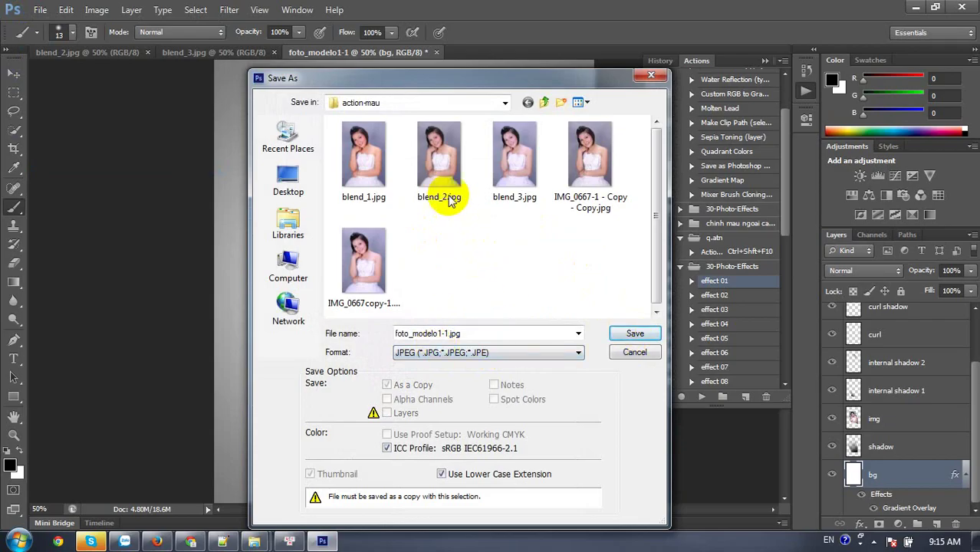
left_click(452, 198)
left_click(634, 333)
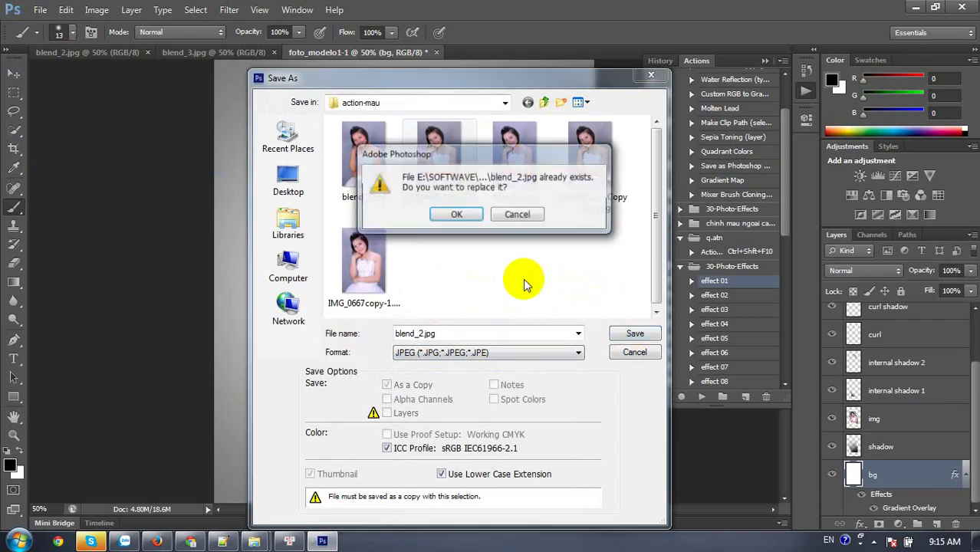
left_click(455, 214)
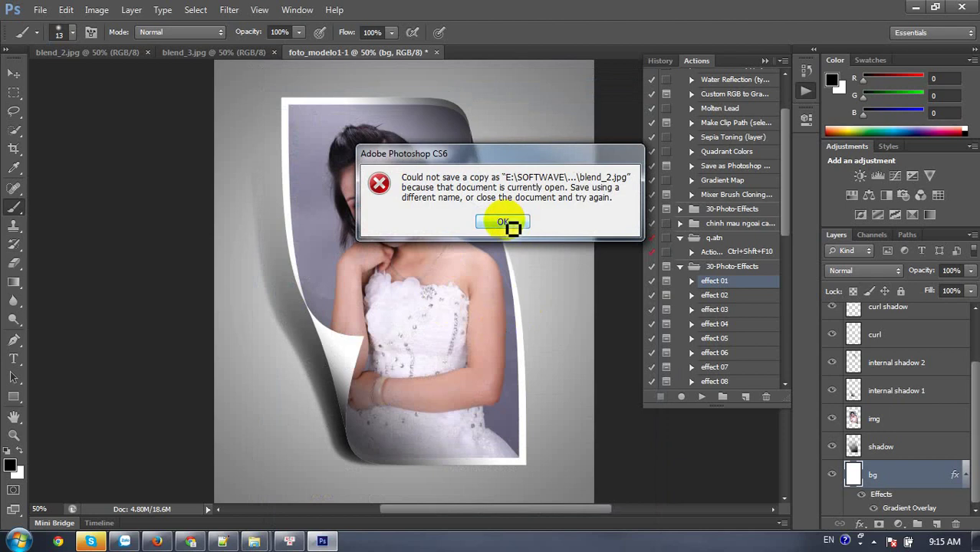
left_click(509, 224)
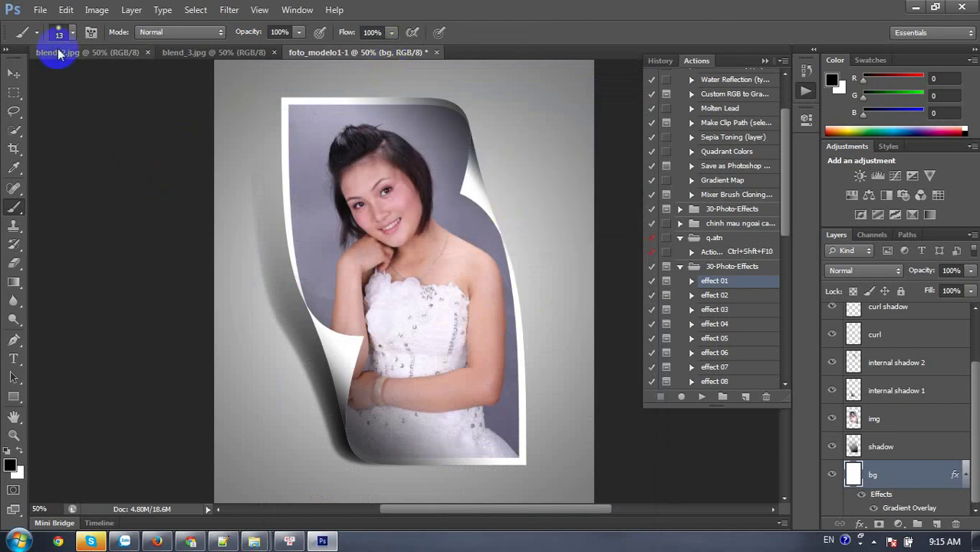
Save a JPEG copy as foto_modelo1-1.jpg at quality 12 Maximum.
left_click(40, 9)
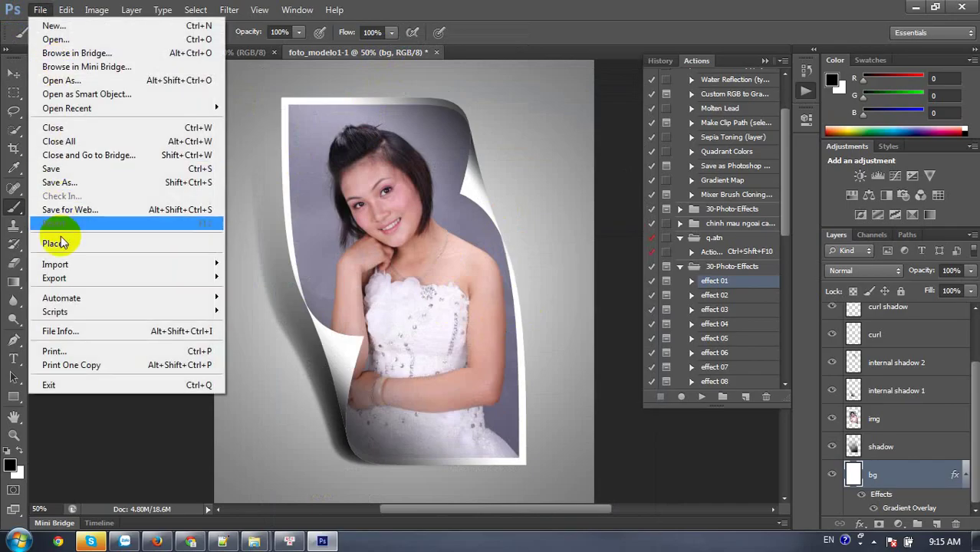
left_click(65, 181)
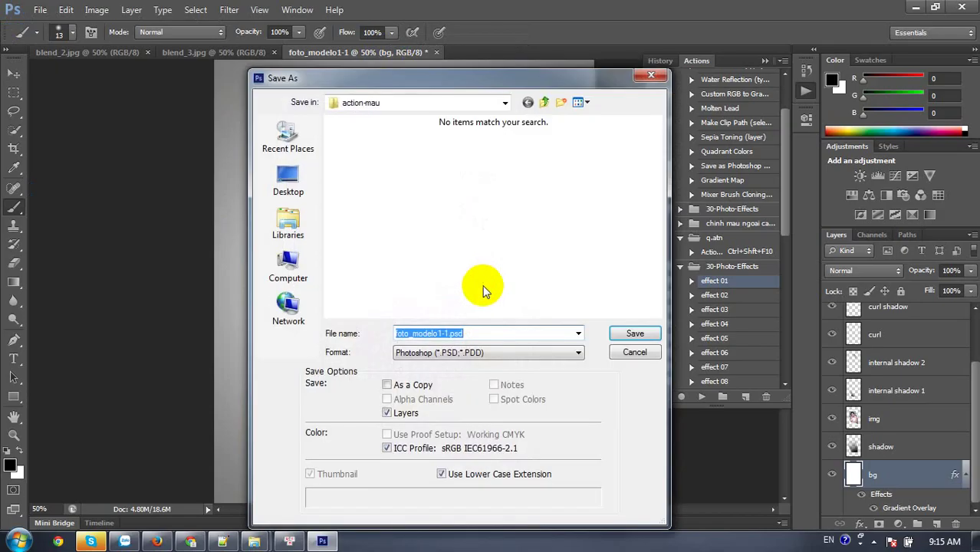
left_click(513, 352)
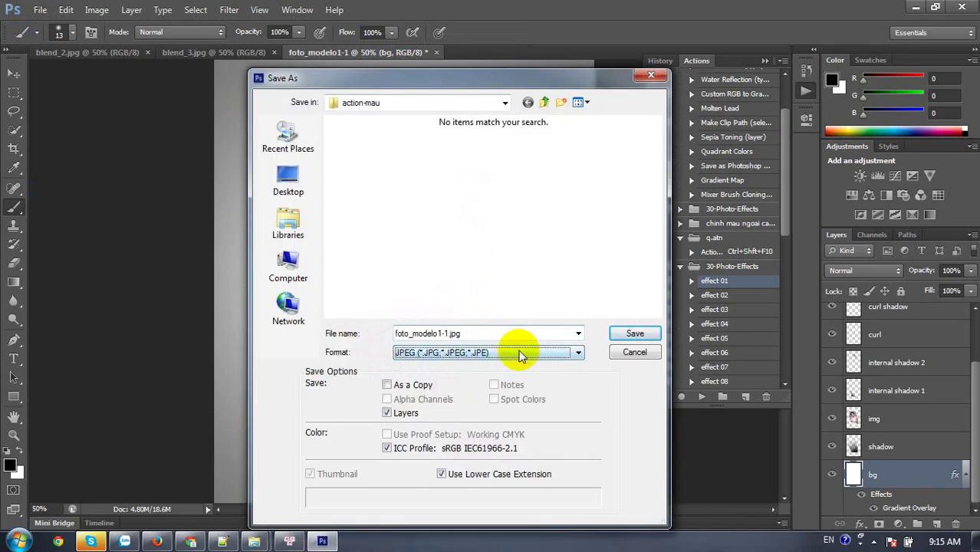
left_click(630, 333)
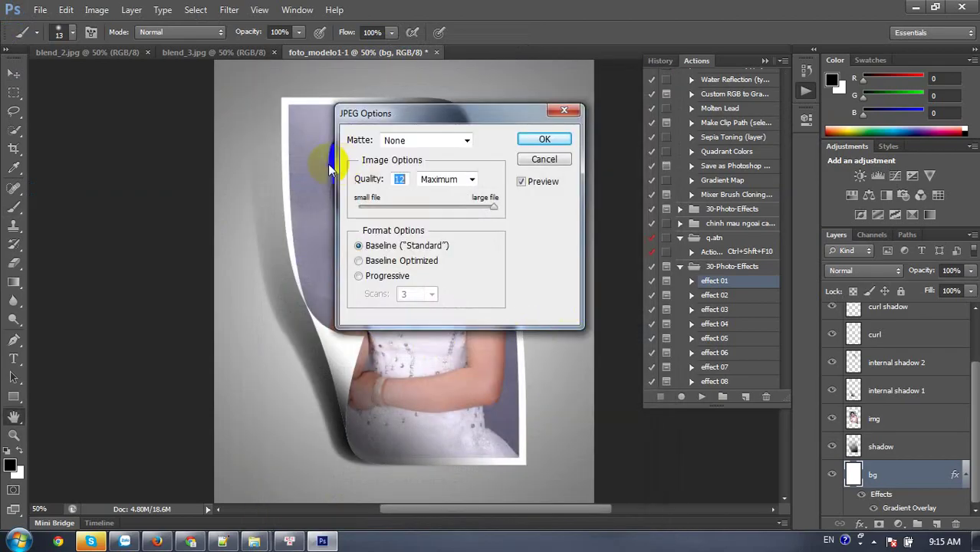
left_click(522, 146)
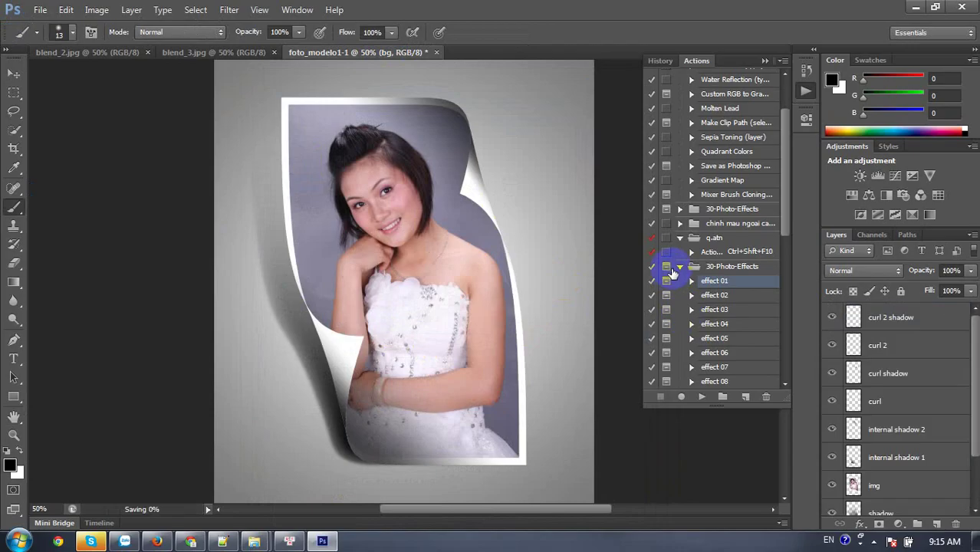
Inspect Action 71's colour steps in the chinh mau set, then expand q.atn showing ActionThanhhoavac.
left_click(679, 267)
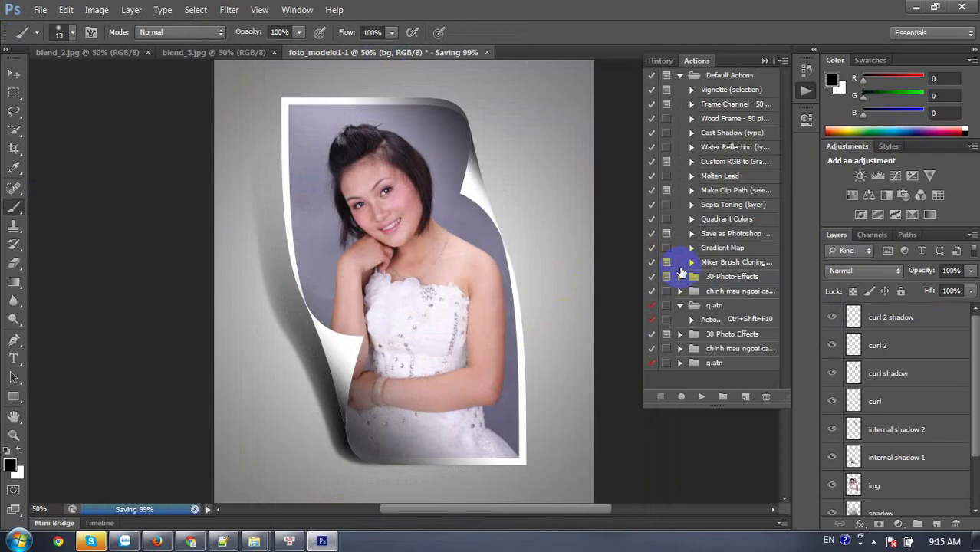
left_click(679, 348)
left_click(691, 364)
scroll(684, 354, "down", 2)
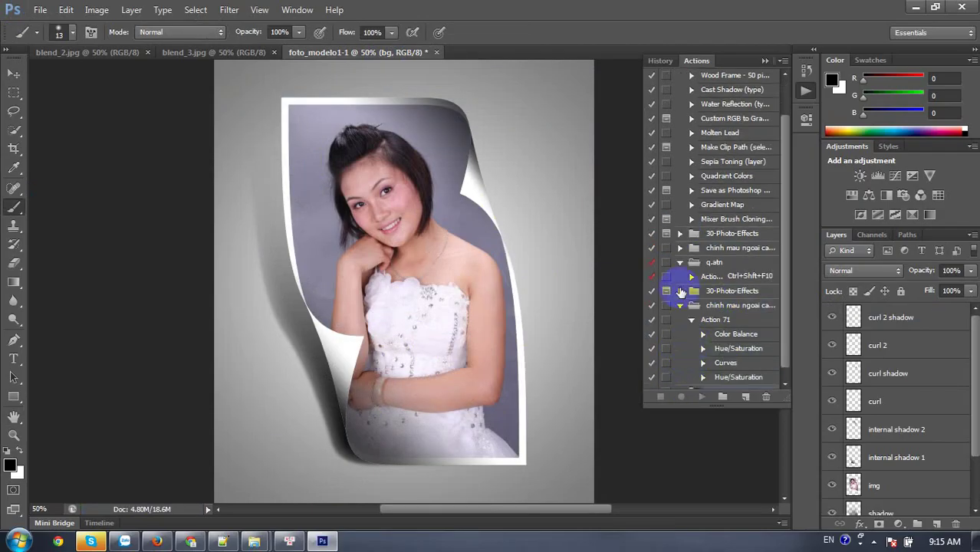
scroll(673, 339, "down", 2)
left_click(680, 296)
scroll(677, 366, "down", 1)
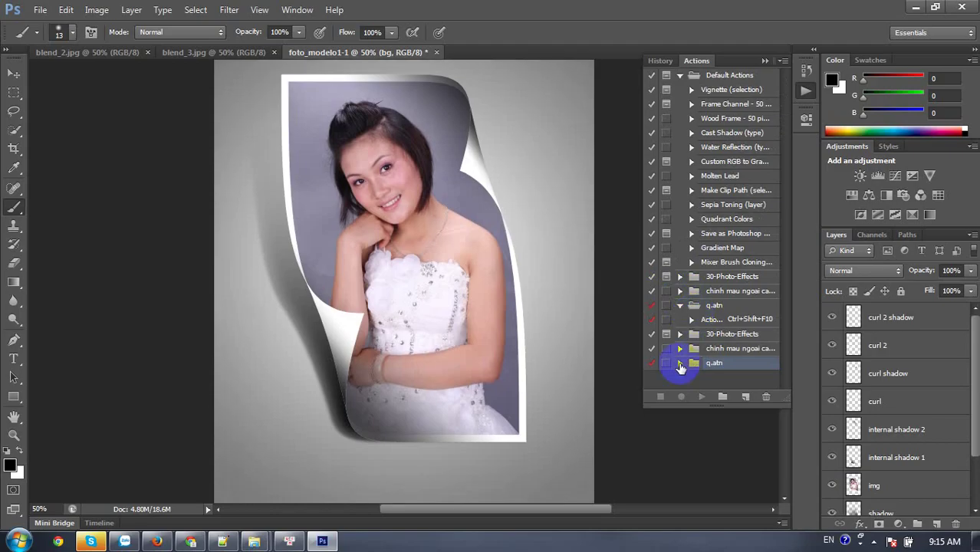
left_click(679, 363)
scroll(698, 341, "down", 2)
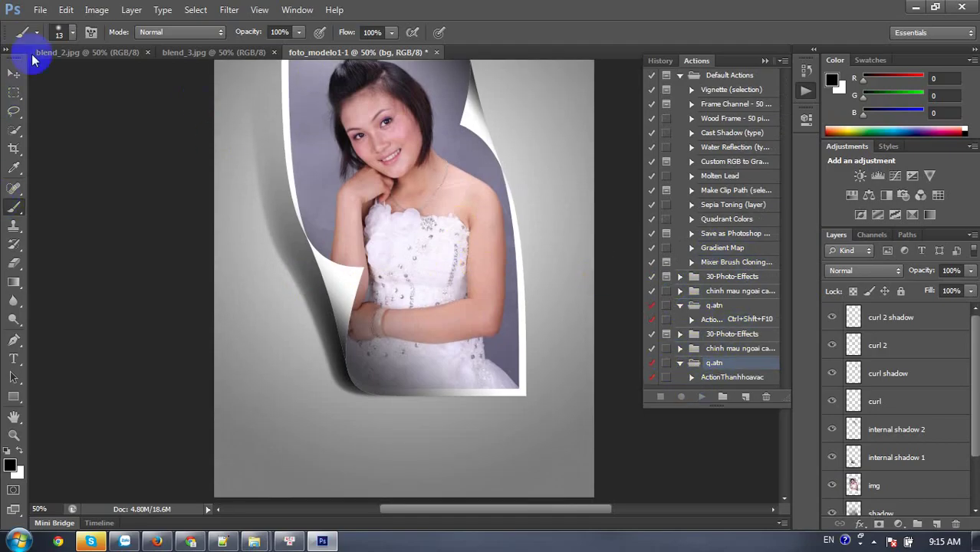
Zoom out on the curled portrait and close blend_2.jpg.
left_click(16, 73)
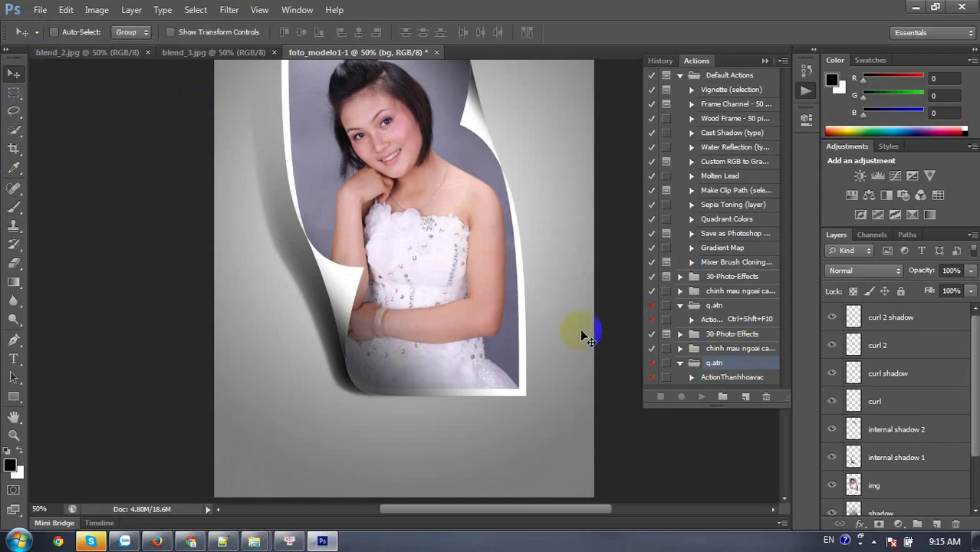
key("ctrl+minus")
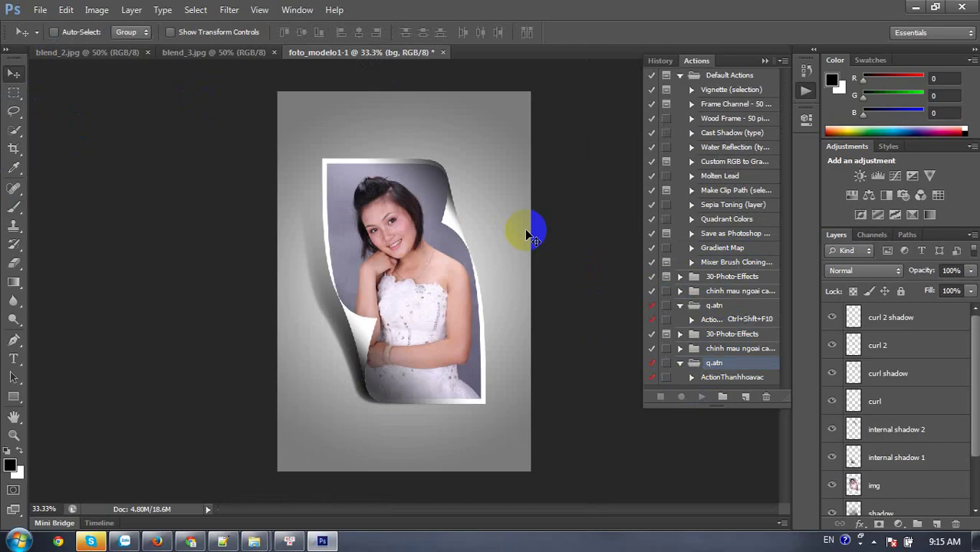
left_click(203, 54)
left_click(102, 55)
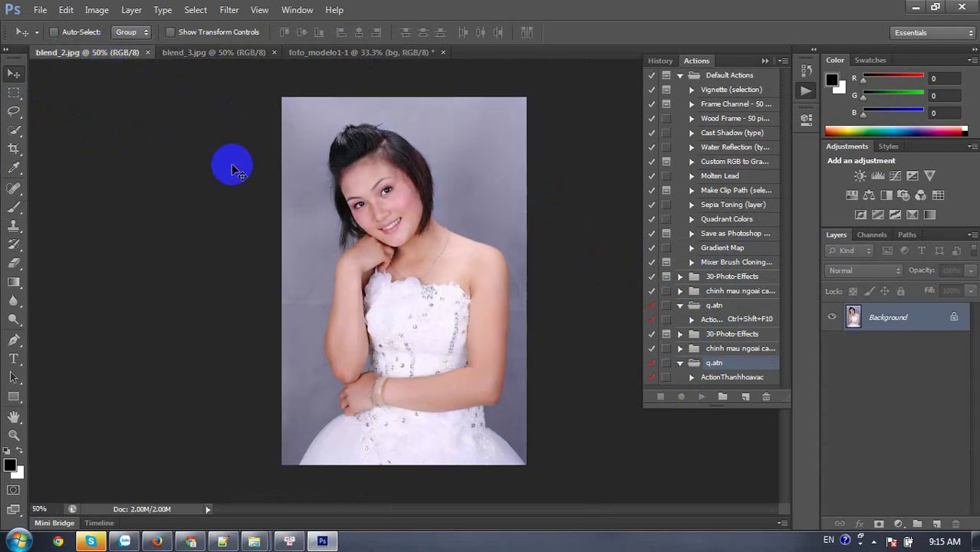
key("ctrl+w")
Open blend_1.jpg, tile all three documents vertically, and close the Actions panel.
double_click(239, 223)
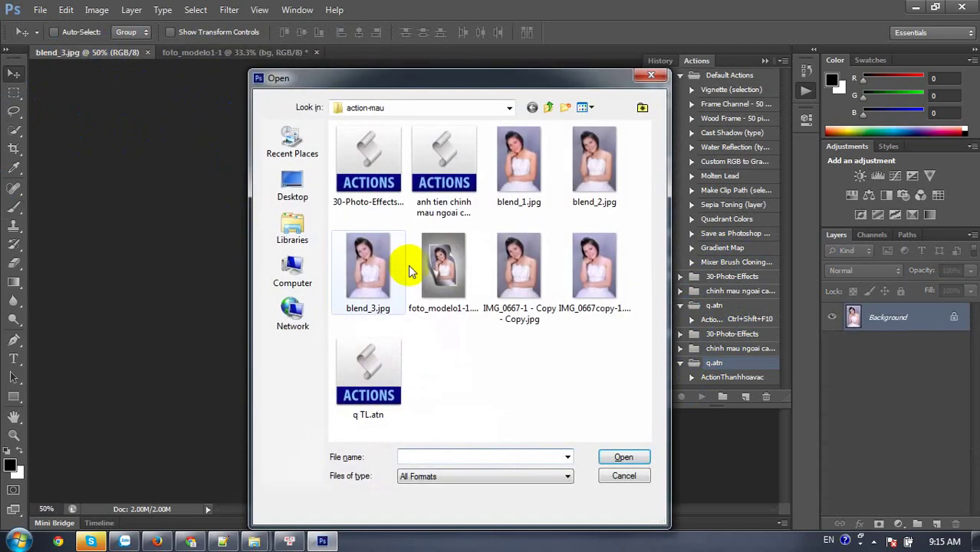
left_click(531, 169)
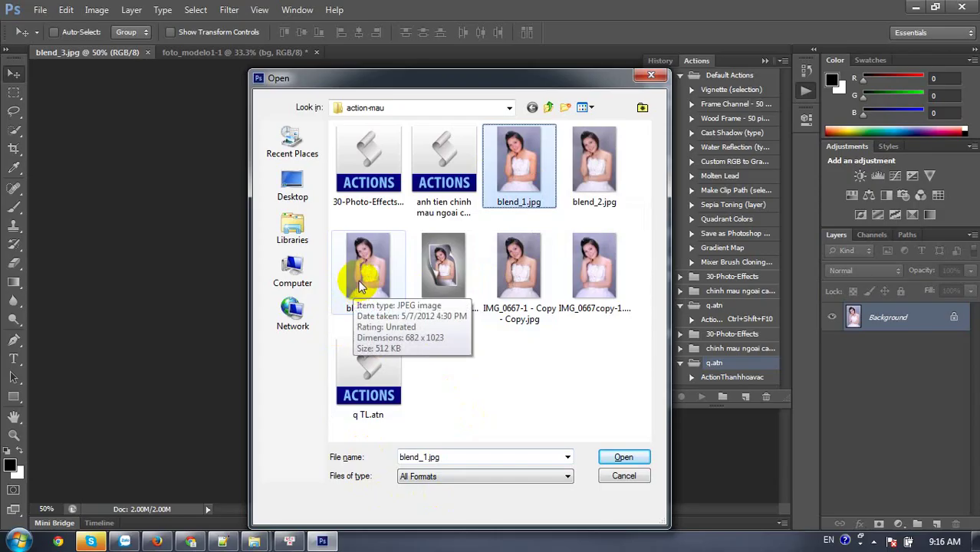
left_click(619, 457)
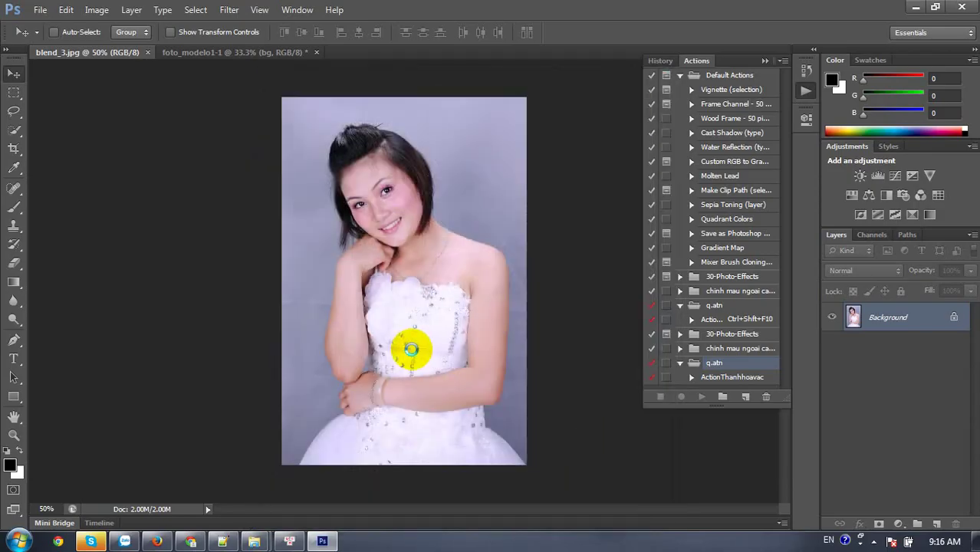
left_click(297, 9)
mouse_move(306, 26)
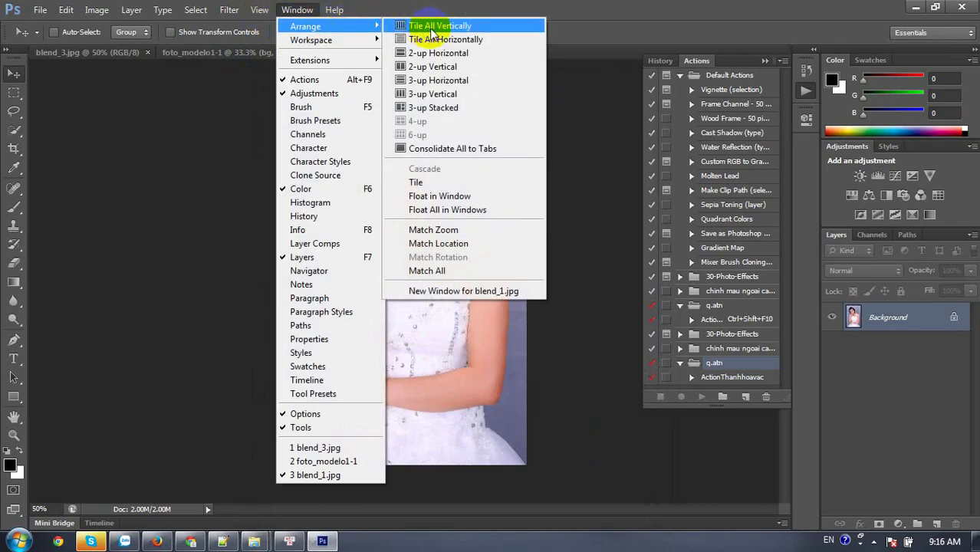
left_click(435, 26)
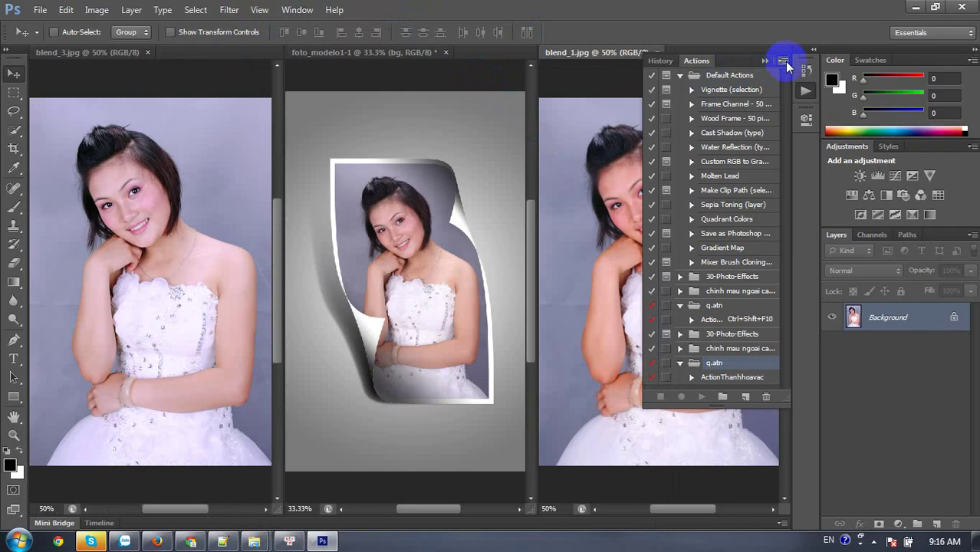
left_click(691, 153)
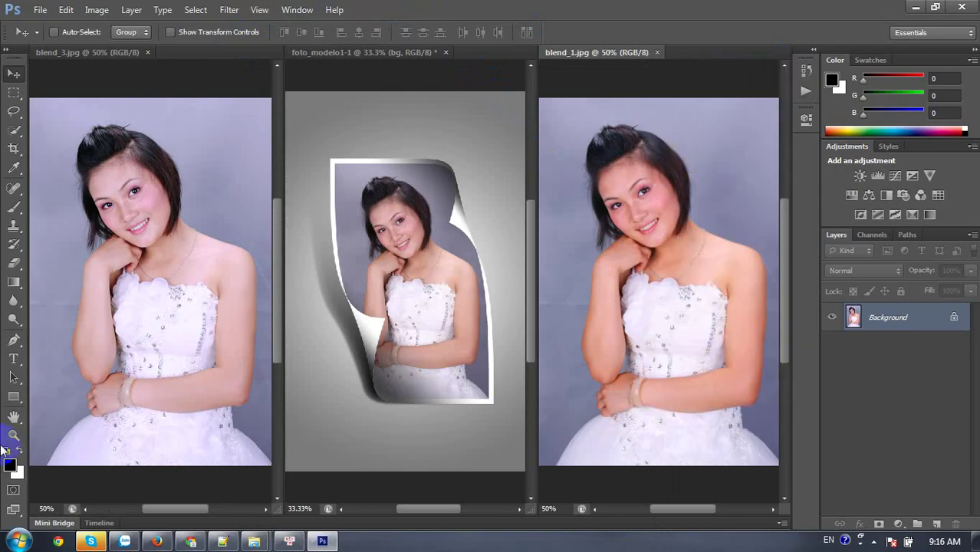
Write note line 9 saying these three images were made using actions, then start line 10.
left_click(223, 541)
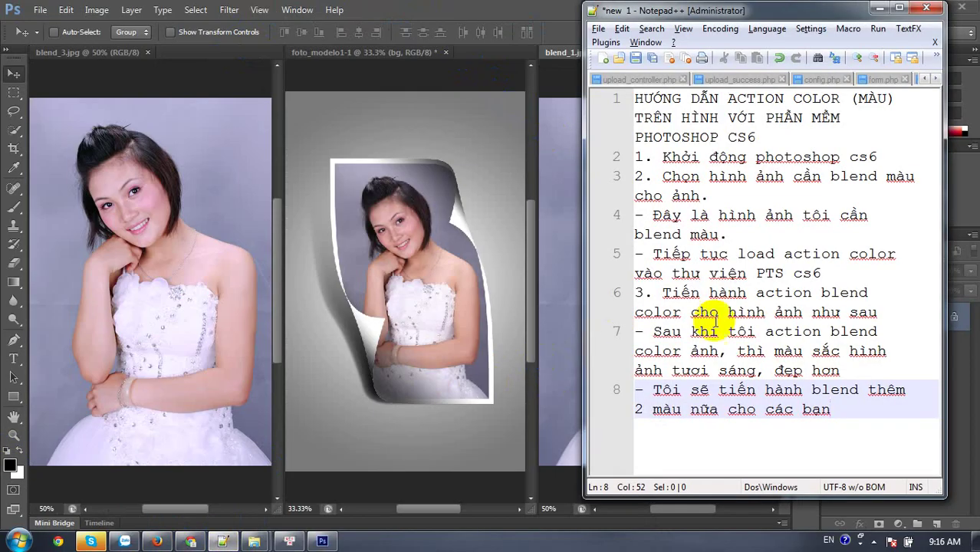
key("Return")
type("- đÂY")
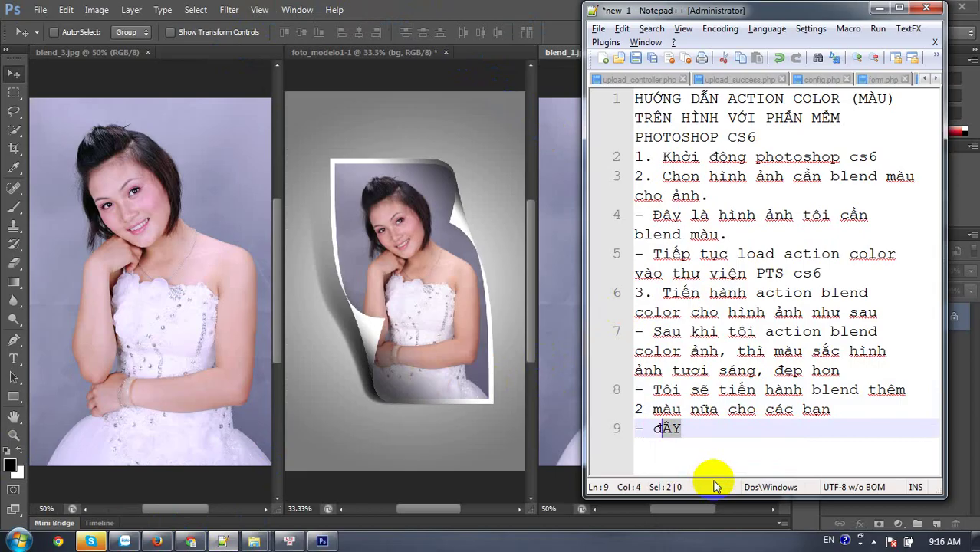
key("BackSpace")
key("BackSpace")
key("BackSpace")
type("Đây ")
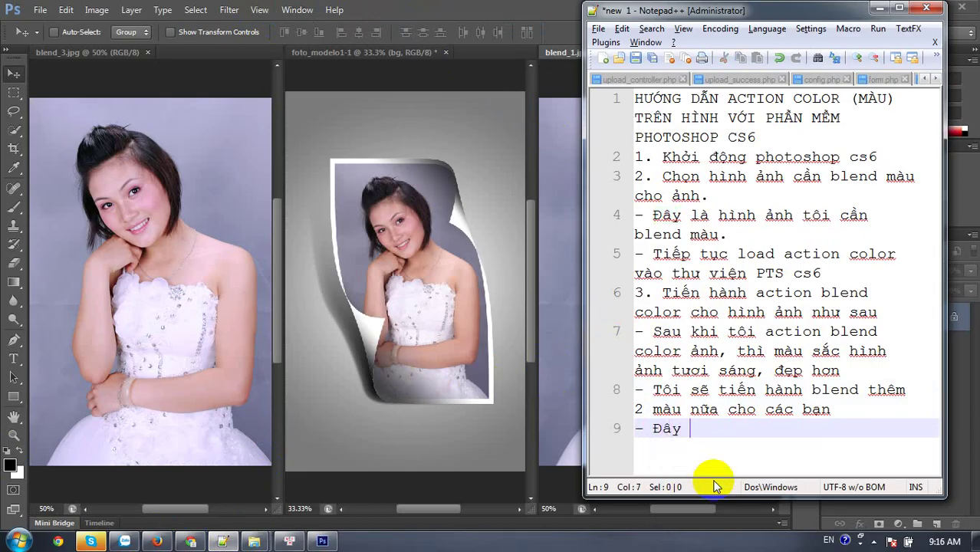
type("là 3 ảnh")
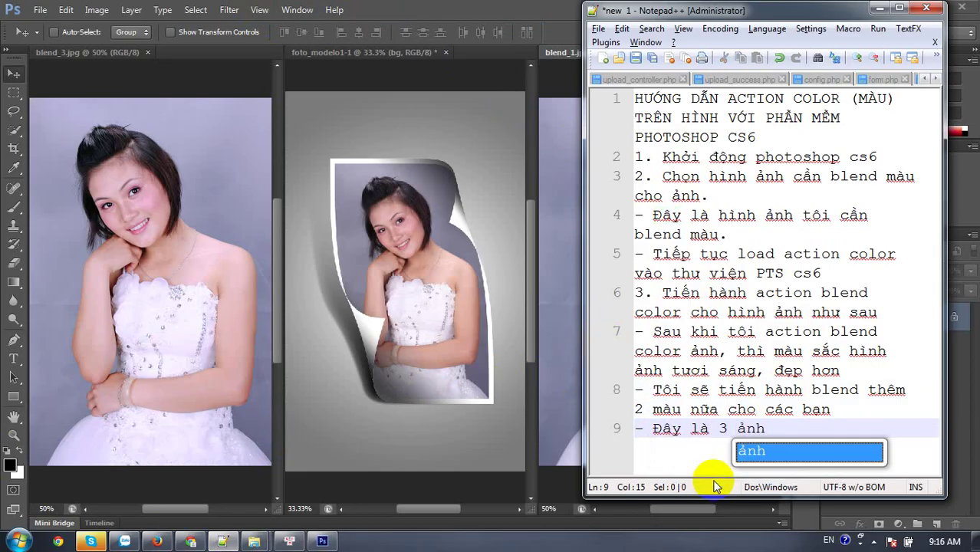
type("r được")
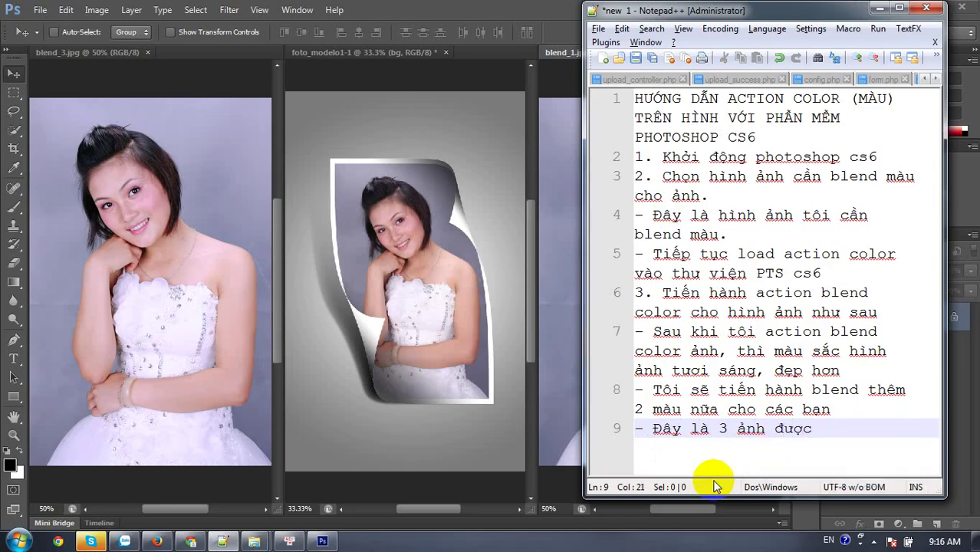
type("ac")
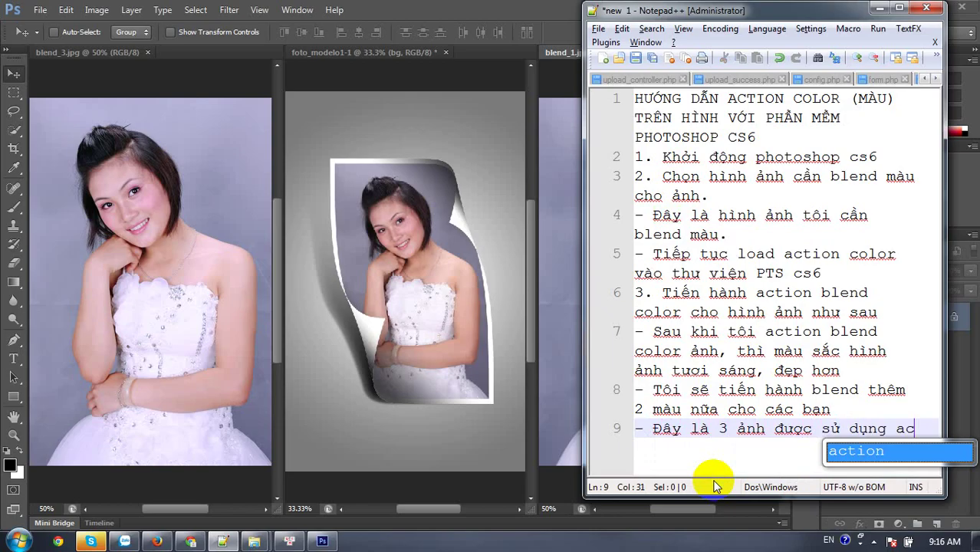
type("tion đee")
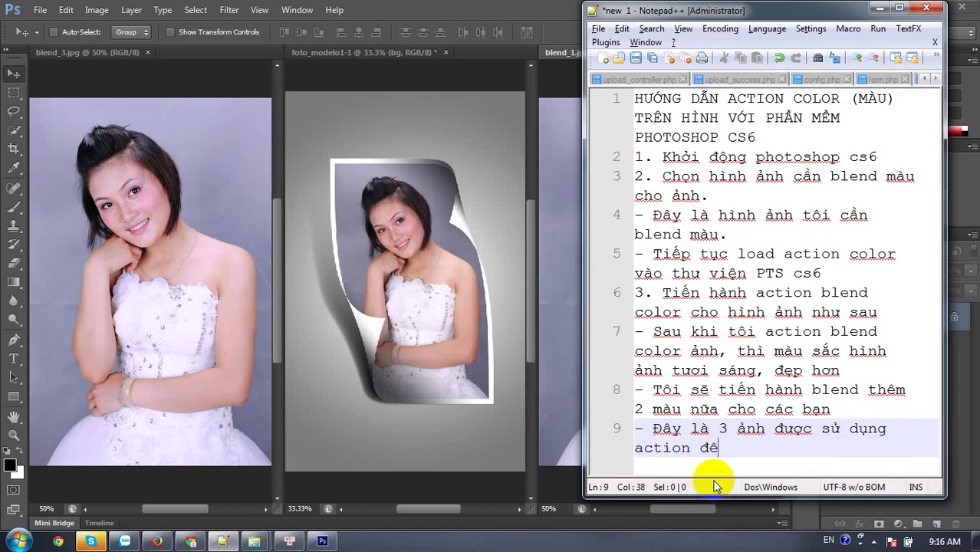
type(" hie")
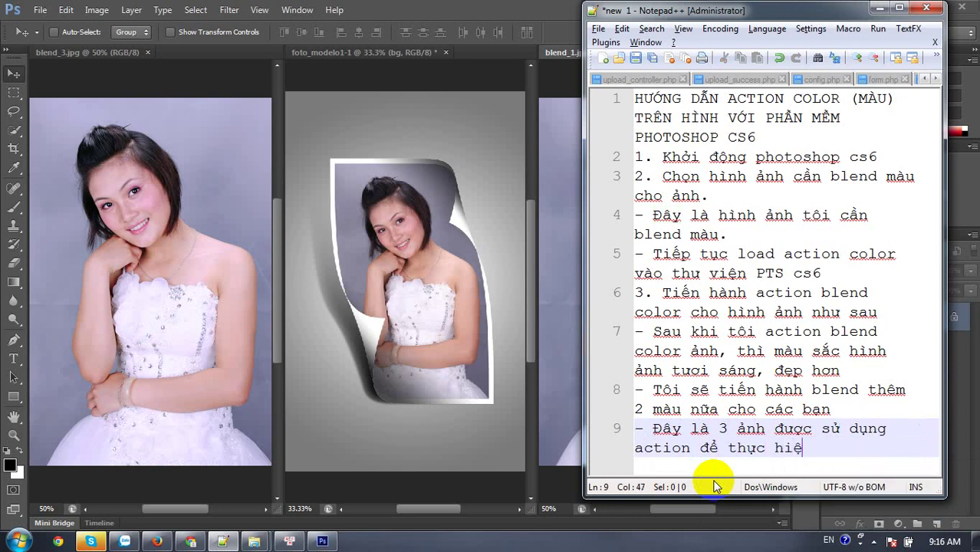
type(" cho hin")
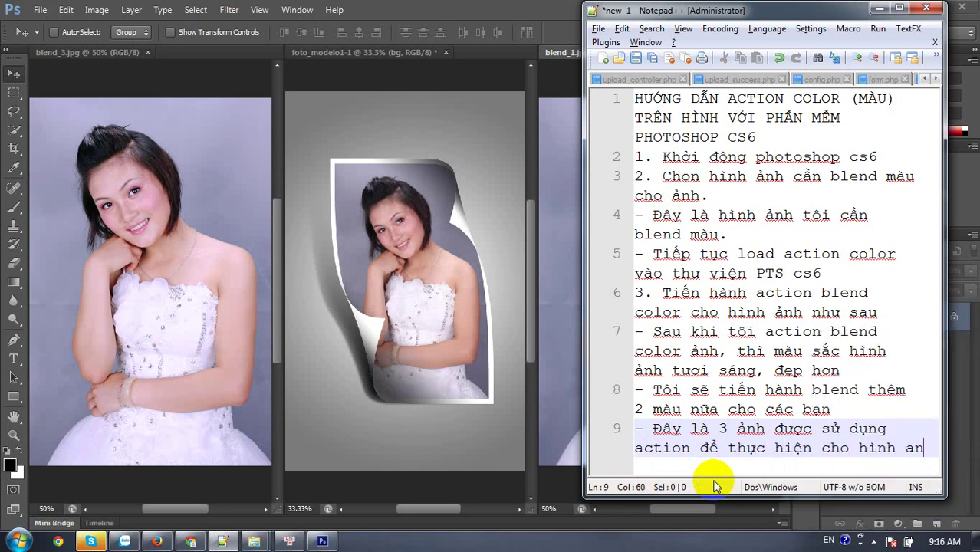
key("Return")
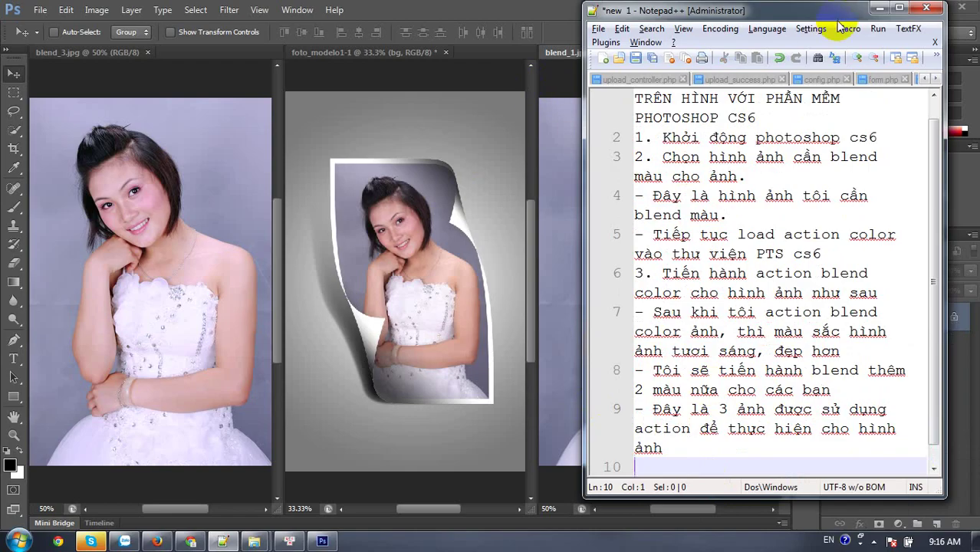
left_click(900, 9)
Add line 11 'CẢM ƠN CÁC BẠN ĐÃ THEO DÕI' and minimize Notepad++.
key("Return")
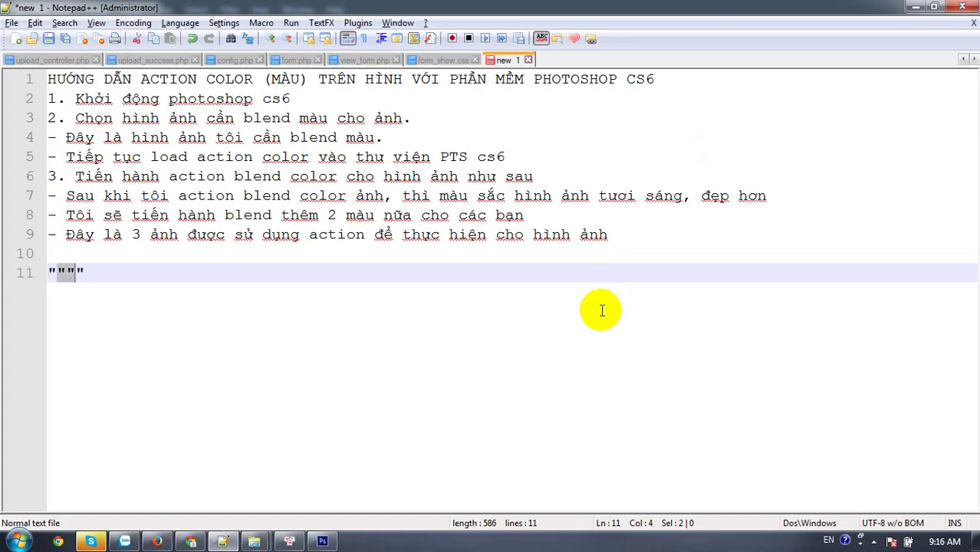
type("CẢM ƠNCÁ")
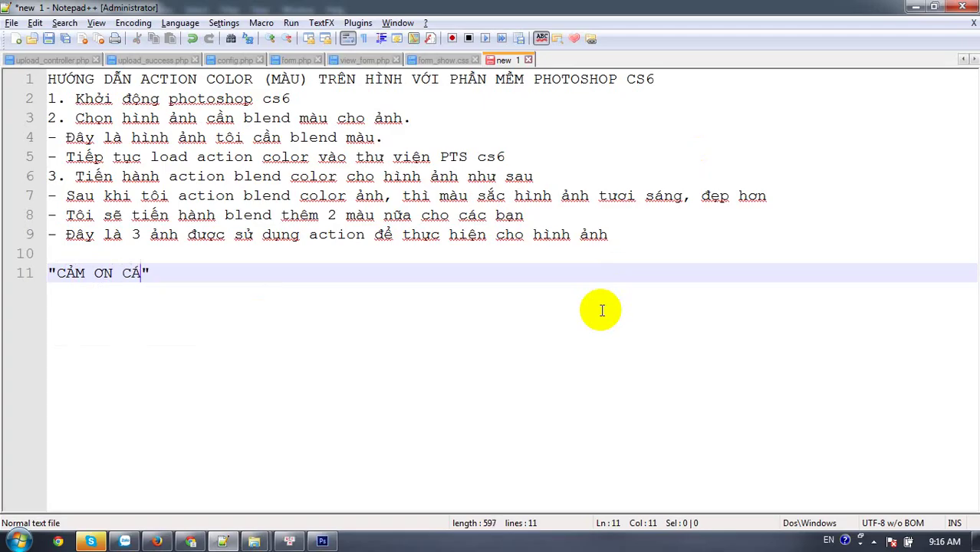
type("ĐA")
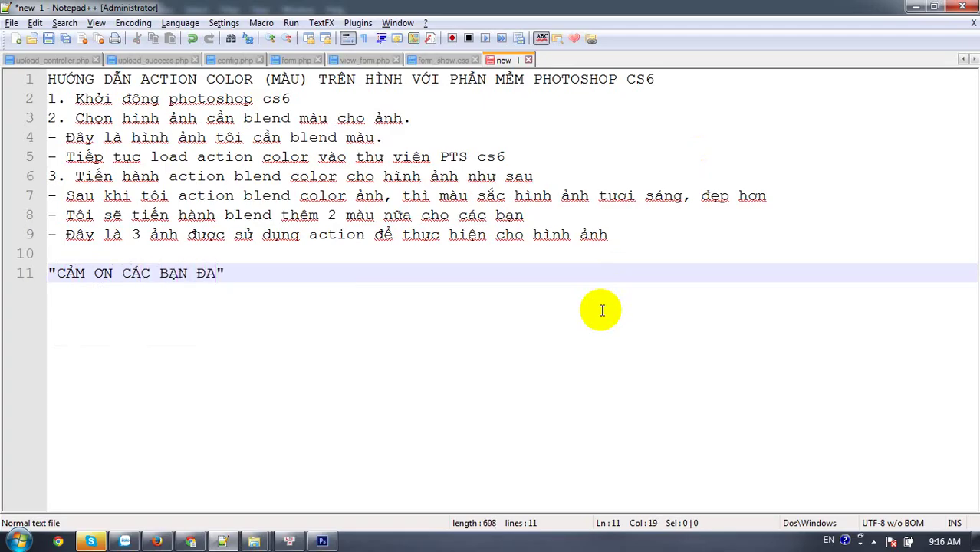
type("THEO ")
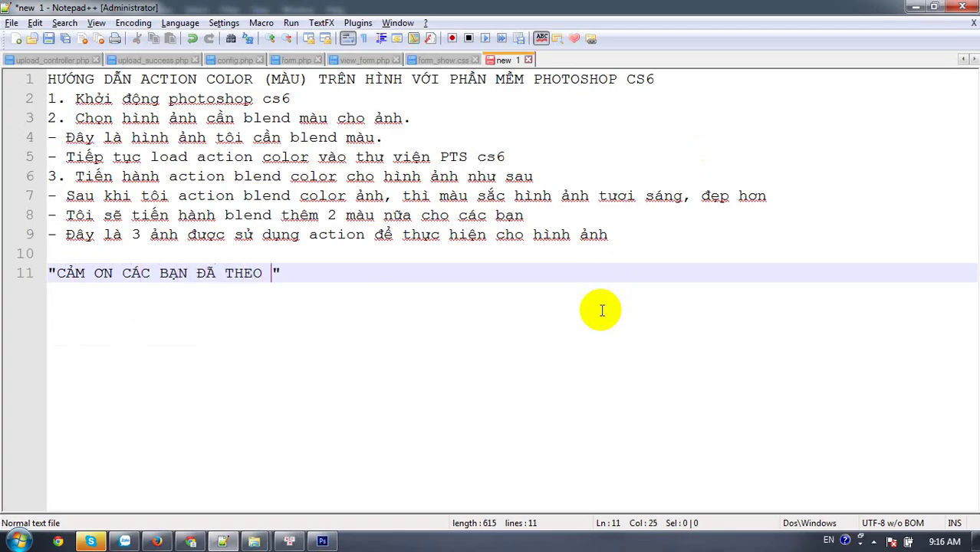
type("DÕI")
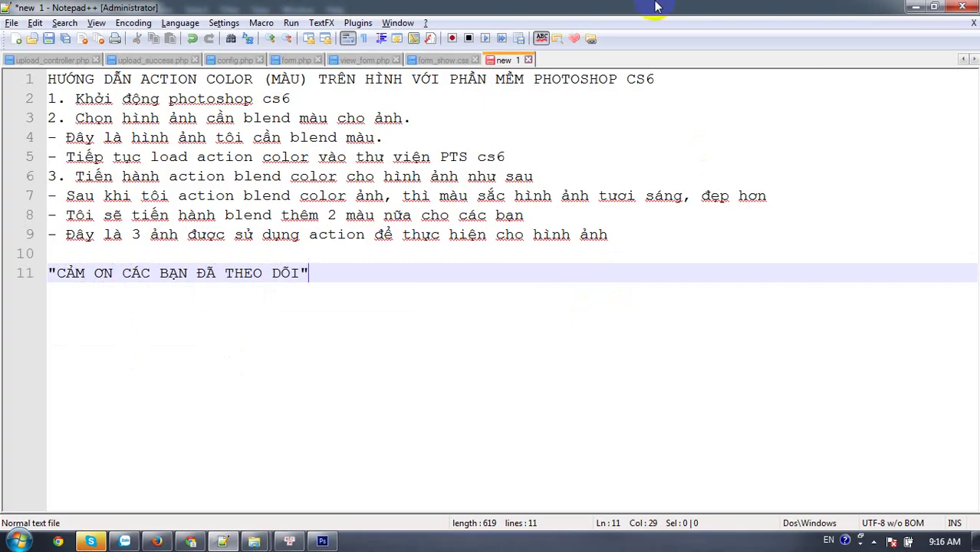
left_click(916, 9)
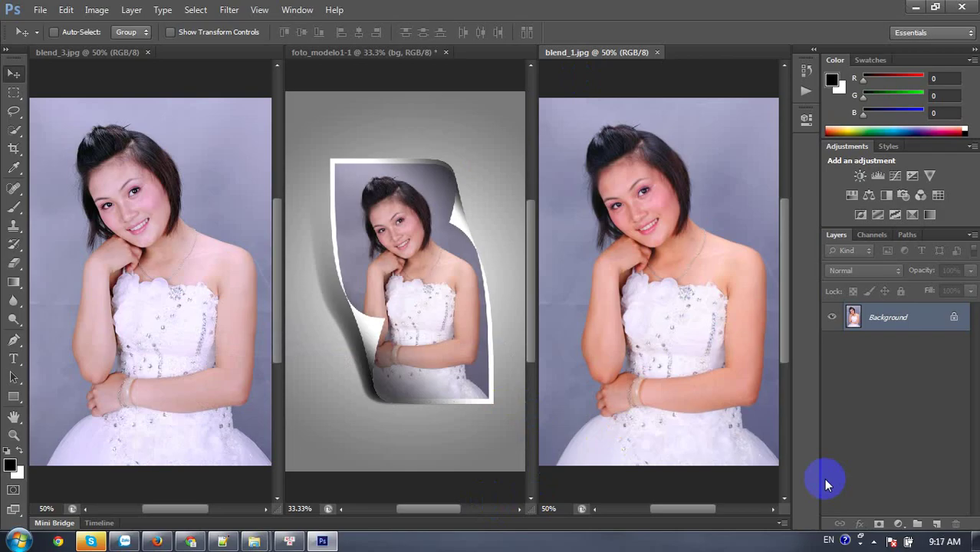
Open thank-you.png from D:\designer24h as a fourth Photoshop document.
left_click(429, 358)
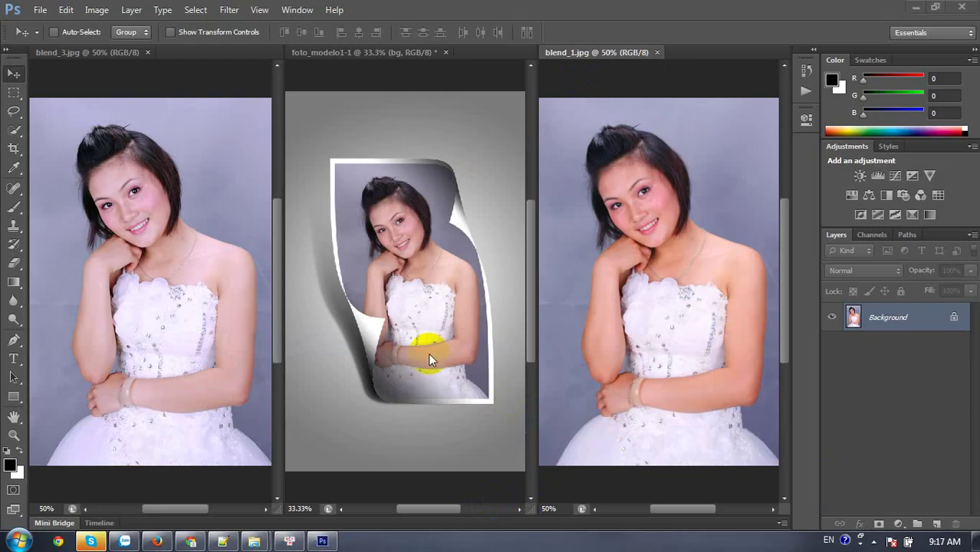
left_click(40, 10)
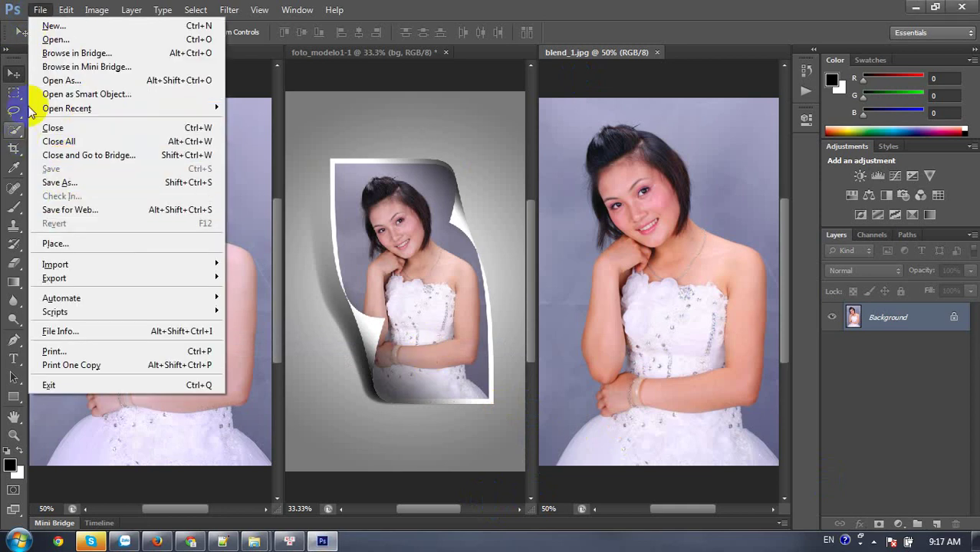
left_click(55, 39)
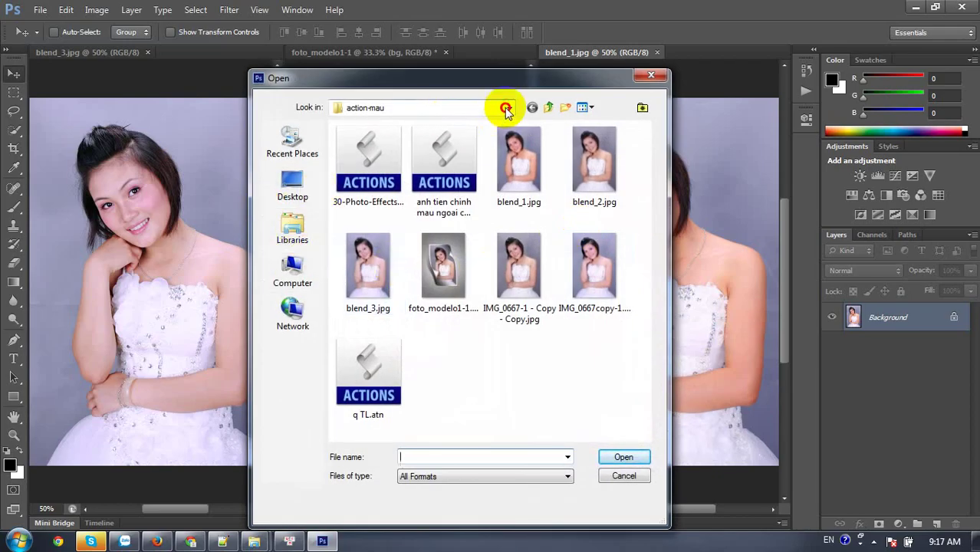
left_click(508, 108)
left_click(376, 203)
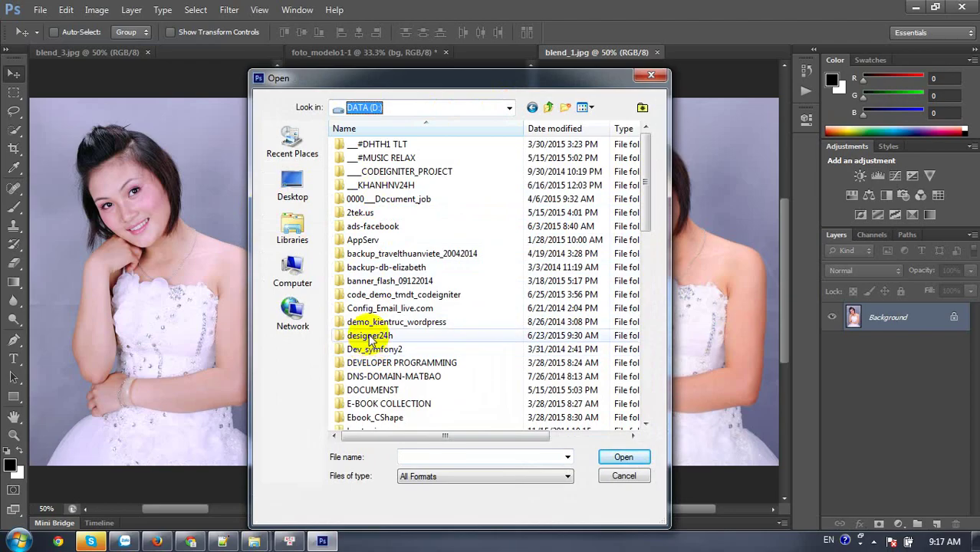
double_click(370, 335)
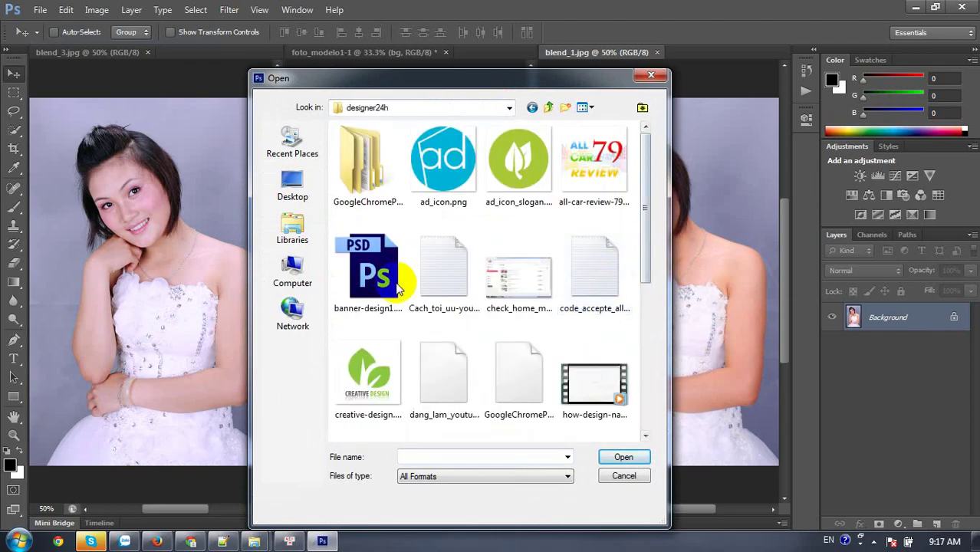
left_click(653, 322)
left_click_drag(653, 322, 655, 400)
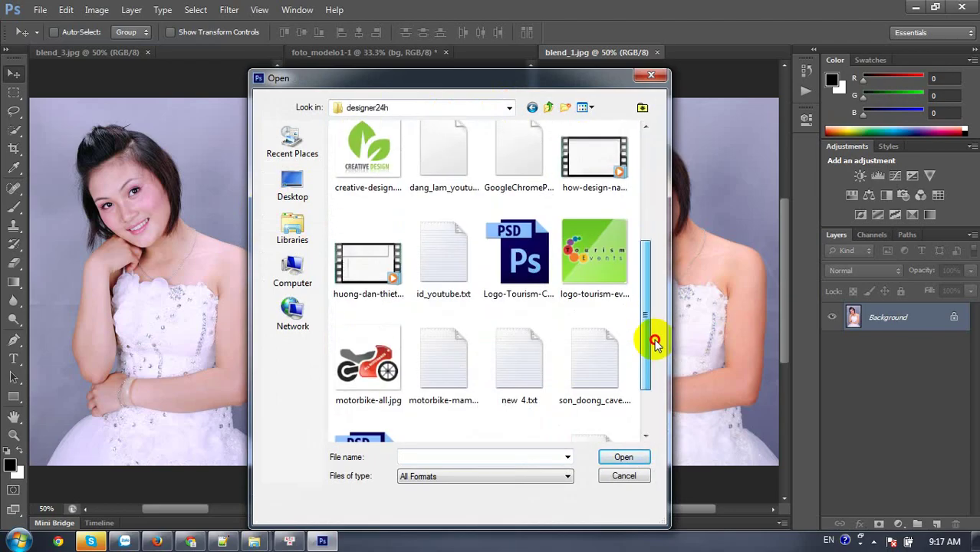
left_click(450, 406)
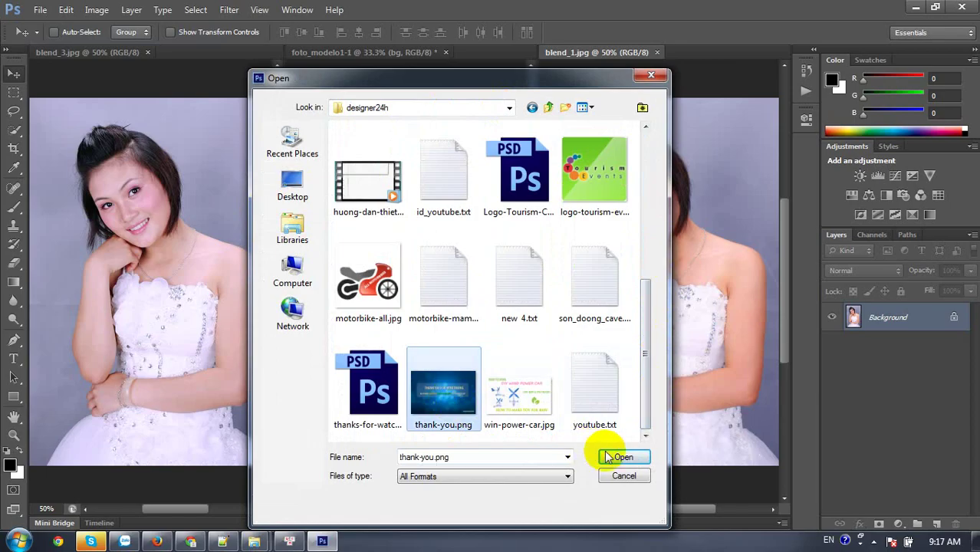
left_click(606, 457)
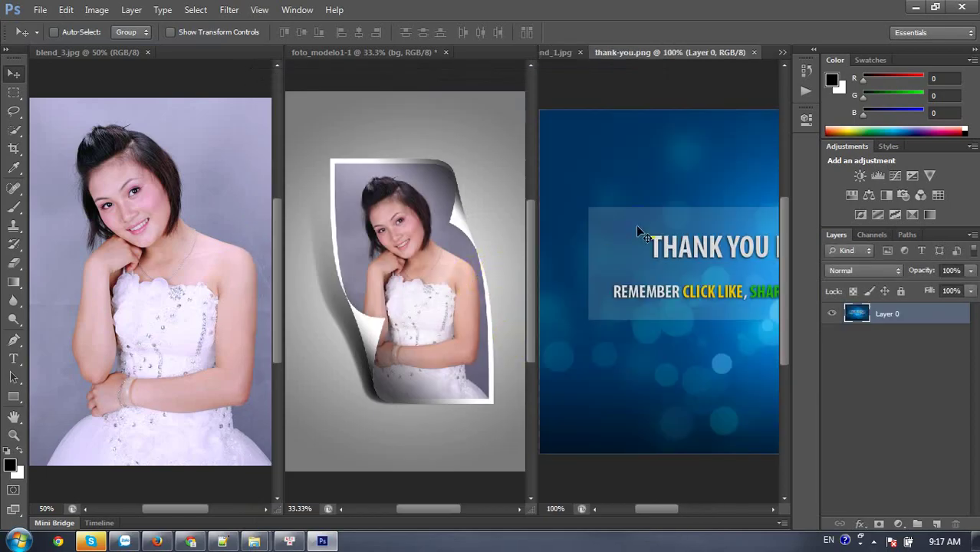
Show the thank-you slide in full-screen mode with menus hidden, zoomed in to fill the view.
key("f")
key("g")
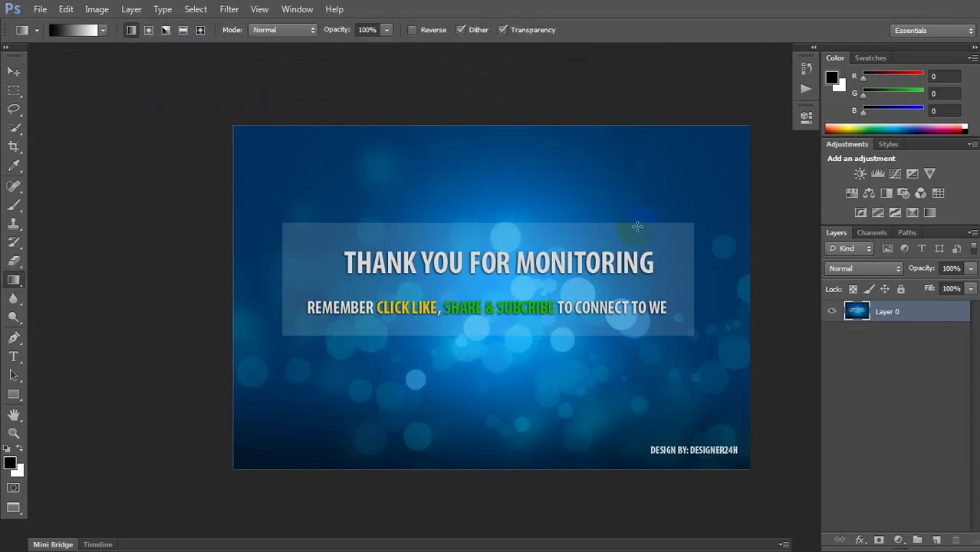
key("f")
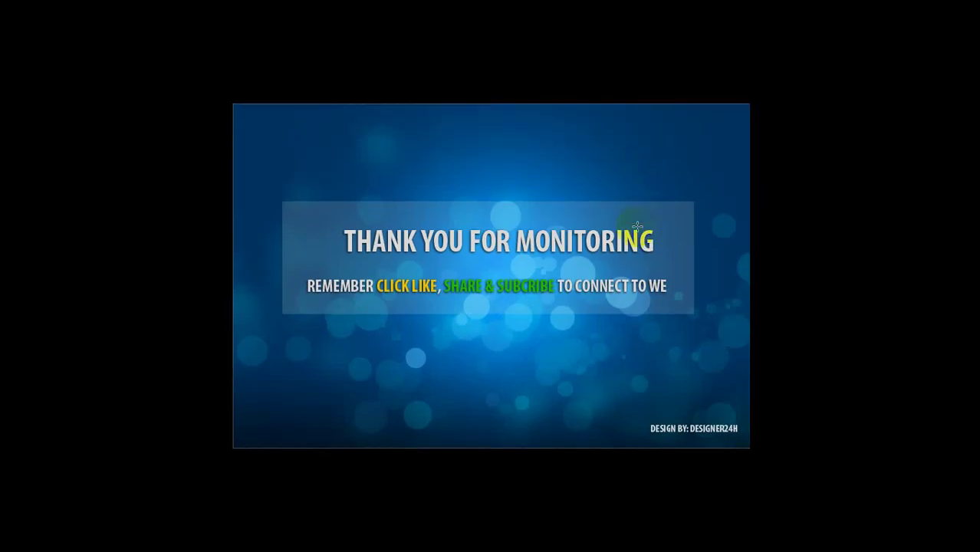
left_click(637, 230)
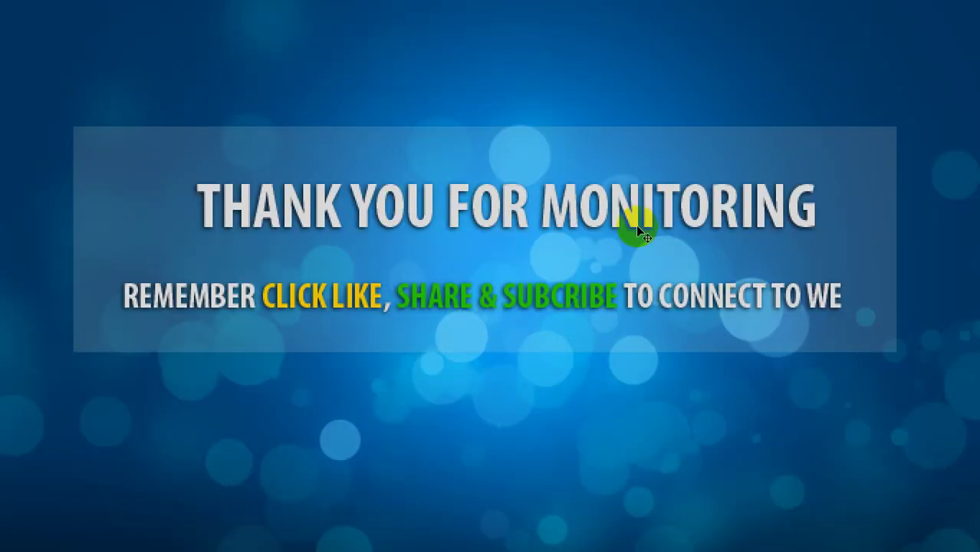